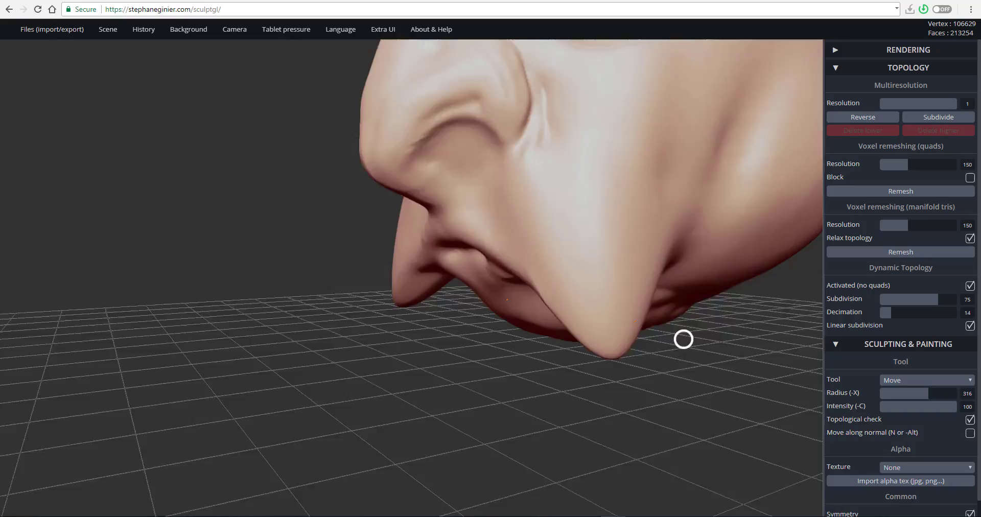
# Switch the sculpting tool to Transform for the head model
pyautogui.keyDown('ctrl'); pyautogui.moveTo(683, 339); pyautogui.dragTo(390, 344, button='right'); pyautogui.keyUp('ctrl')
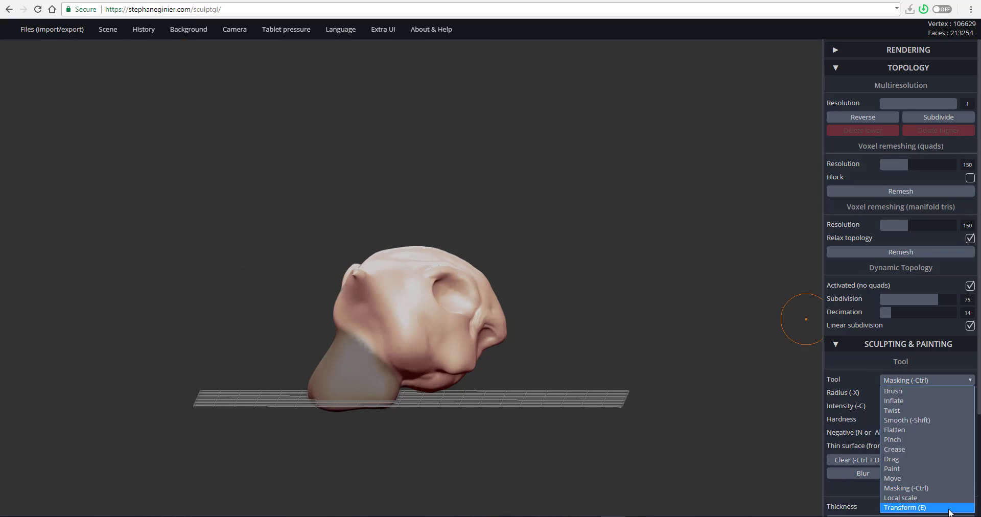
pyautogui.click(949, 507)
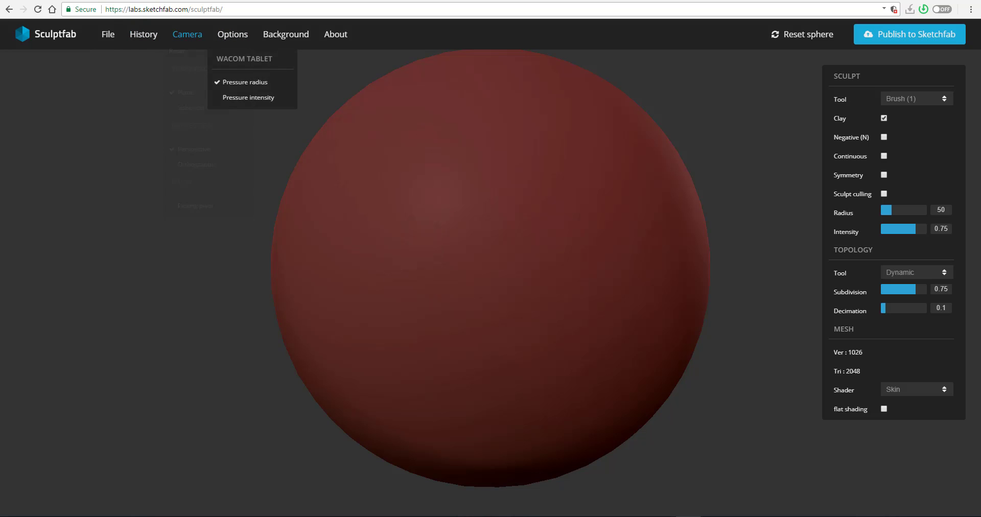
pyautogui.moveTo(108, 34)
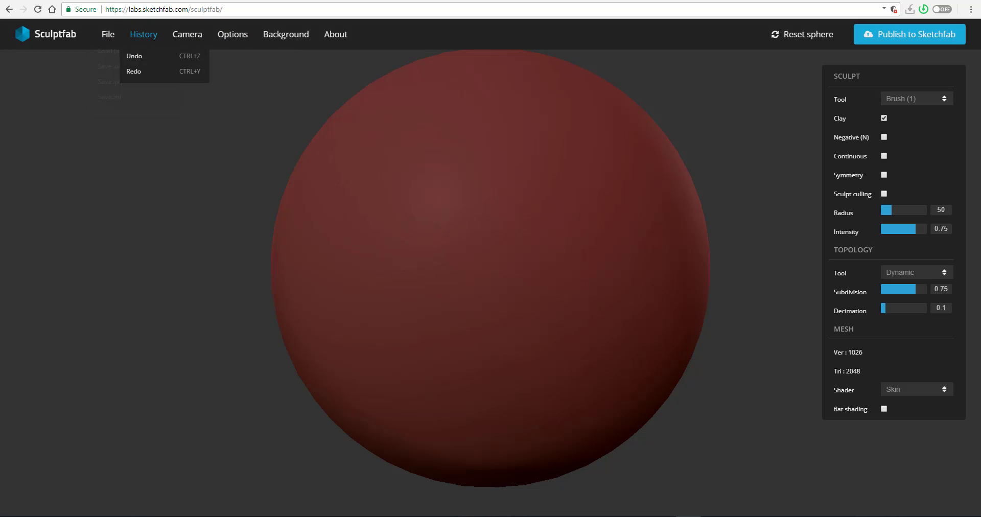
pyautogui.moveTo(143, 34)
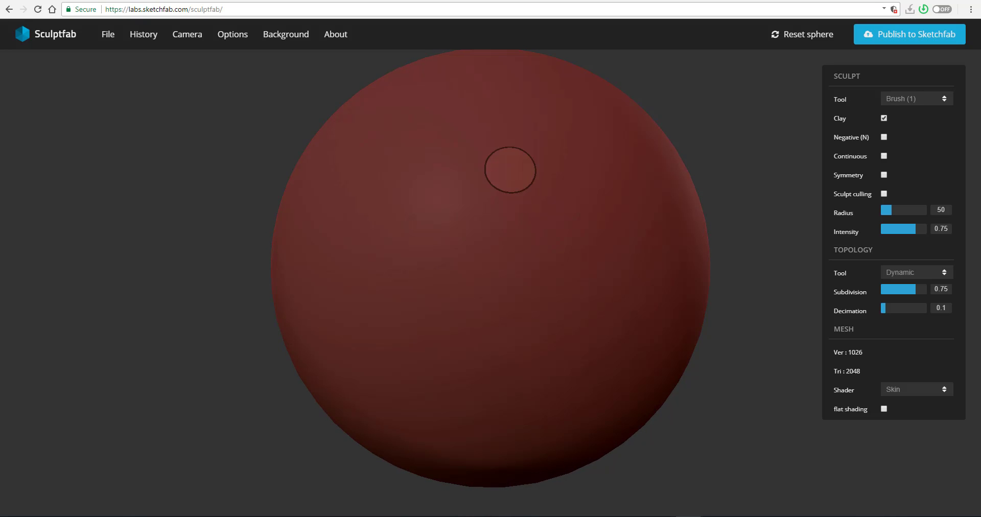
# Turn on symmetry and sculpt several long raised clay ridges around the sphere with the Brush tool
pyautogui.moveTo(458, 151)
pyautogui.mouseDown()
pyautogui.moveTo(451, 184)
pyautogui.moveTo(407, 246)
pyautogui.moveTo(469, 166)
pyautogui.moveTo(394, 323)
pyautogui.moveTo(468, 175)
pyautogui.moveTo(451, 319)
pyautogui.mouseUp()
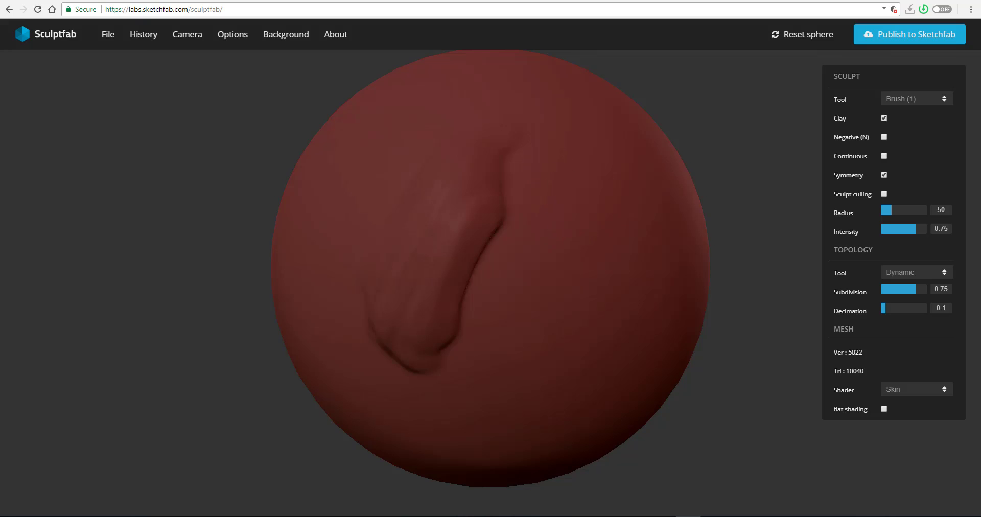
pyautogui.moveTo(759, 220)
pyautogui.mouseDown()
pyautogui.moveTo(679, 228)
pyautogui.moveTo(565, 269)
pyautogui.moveTo(535, 261)
pyautogui.mouseUp()
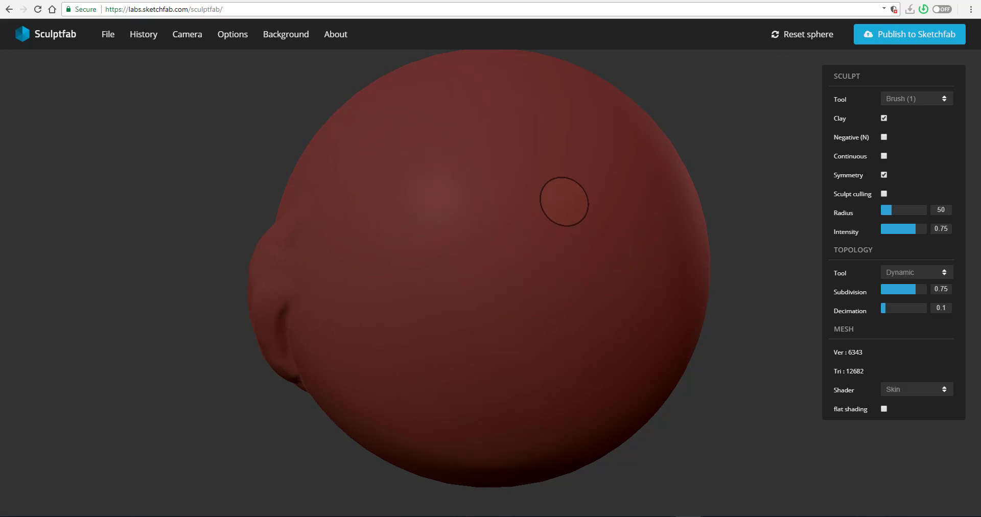
pyautogui.moveTo(565, 202); pyautogui.dragTo(513, 365)
pyautogui.moveTo(740, 276)
pyautogui.mouseDown()
pyautogui.moveTo(506, 297)
pyautogui.moveTo(422, 282)
pyautogui.mouseUp()
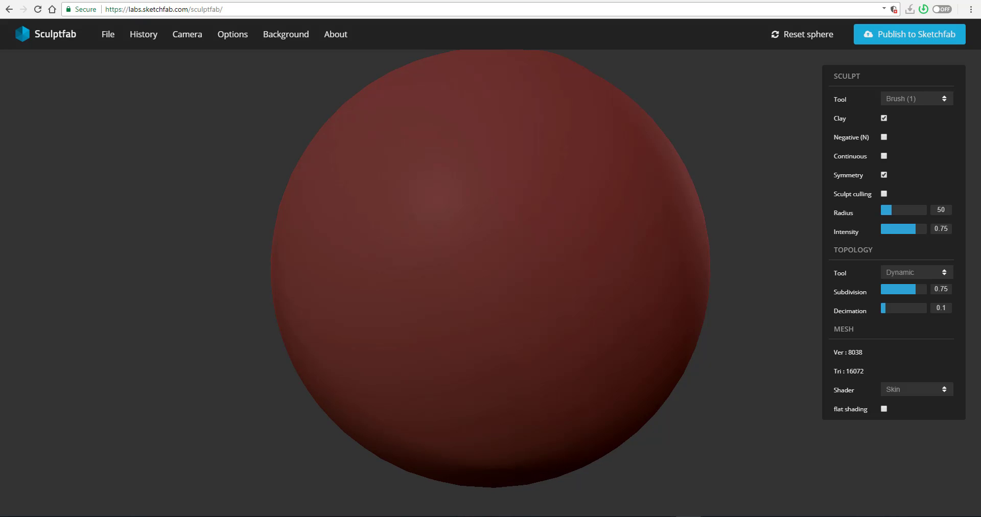
pyautogui.moveTo(741, 275)
pyautogui.mouseDown()
pyautogui.moveTo(537, 294)
pyautogui.moveTo(542, 230)
pyautogui.mouseUp()
pyautogui.moveTo(550, 234); pyautogui.dragTo(489, 417)
pyautogui.moveTo(591, 238); pyautogui.dragTo(509, 360)
pyautogui.moveTo(741, 194)
pyautogui.mouseDown()
pyautogui.moveTo(467, 124)
pyautogui.moveTo(679, 180)
pyautogui.mouseUp()
pyautogui.moveTo(679, 180)
pyautogui.mouseDown(button='right')
pyautogui.moveTo(552, 470)
pyautogui.moveTo(553, 318)
pyautogui.moveTo(589, 304)
pyautogui.mouseUp(button='right')
pyautogui.moveTo(484, 236)
pyautogui.mouseDown()
pyautogui.moveTo(405, 311)
pyautogui.moveTo(365, 408)
pyautogui.mouseUp()
pyautogui.moveTo(477, 226)
pyautogui.mouseDown()
pyautogui.moveTo(361, 404)
pyautogui.moveTo(370, 427)
pyautogui.mouseUp()
pyautogui.moveTo(442, 261); pyautogui.dragTo(377, 425)
pyautogui.moveTo(327, 449); pyautogui.dragTo(347, 327)
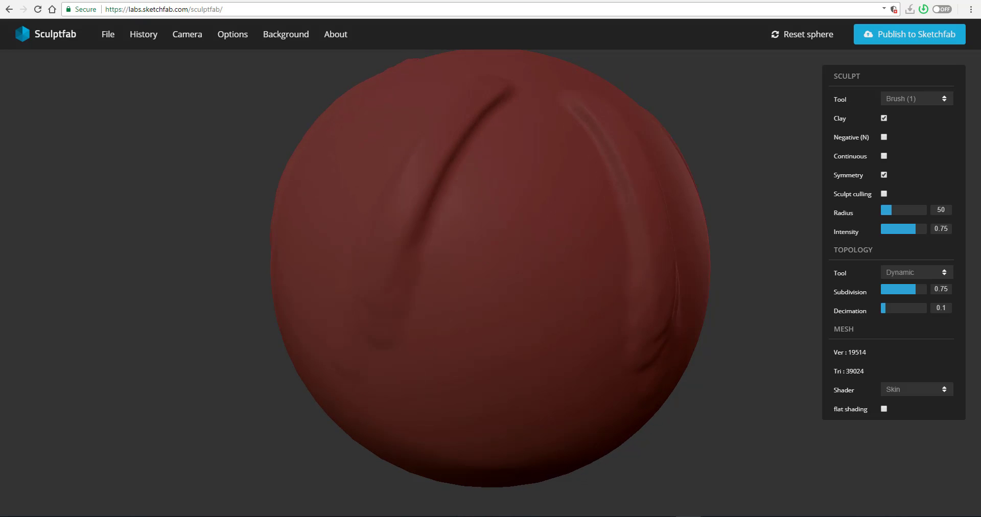
pyautogui.moveTo(394, 263)
pyautogui.mouseDown()
pyautogui.moveTo(400, 236)
pyautogui.moveTo(381, 344)
pyautogui.moveTo(387, 291)
pyautogui.mouseUp()
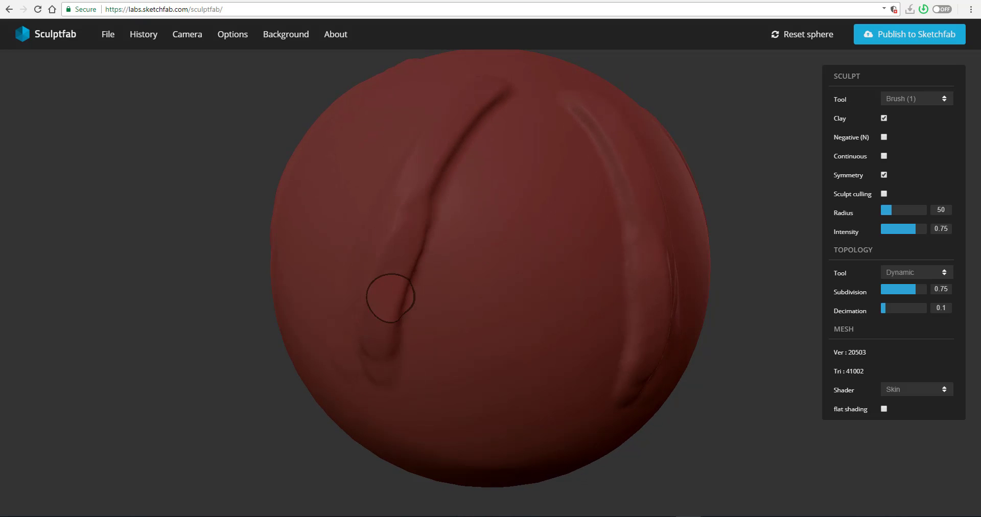
pyautogui.click(917, 98)
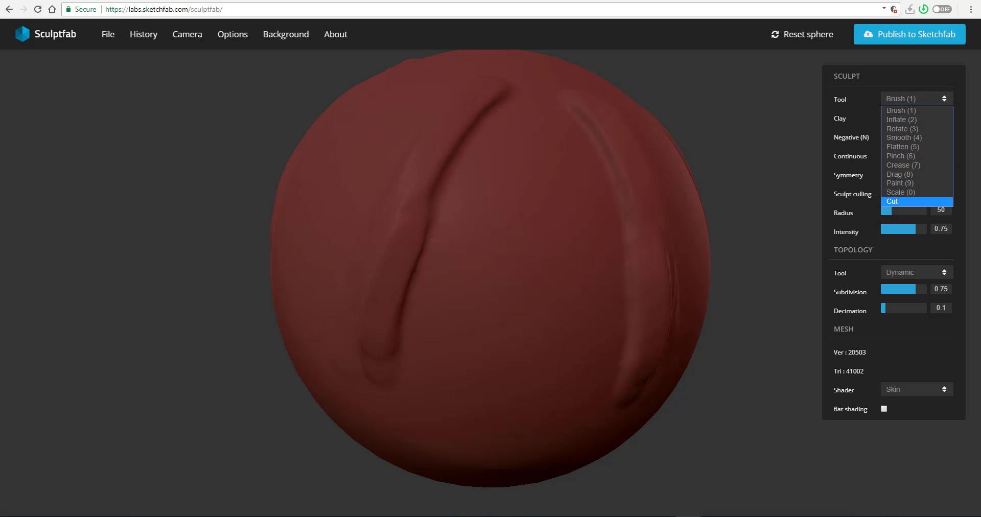
pyautogui.click(499, 360)
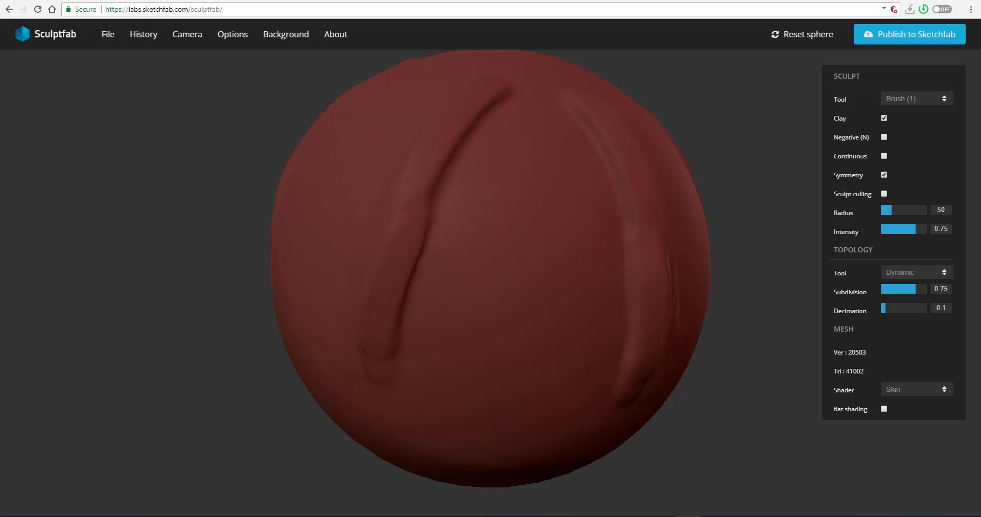
# Switch to the Strata Sculpt 3D product page and review its introduction and hotkey tables for camera, rendering and tools
pyautogui.click(359, 0)
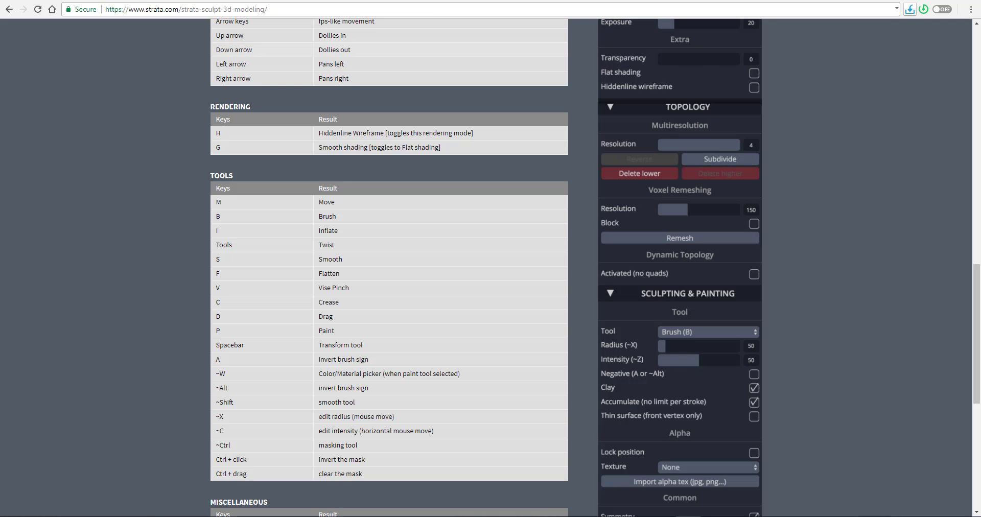
pyautogui.scroll(17, 491, 268)
pyautogui.scroll(-2, 491, 268)
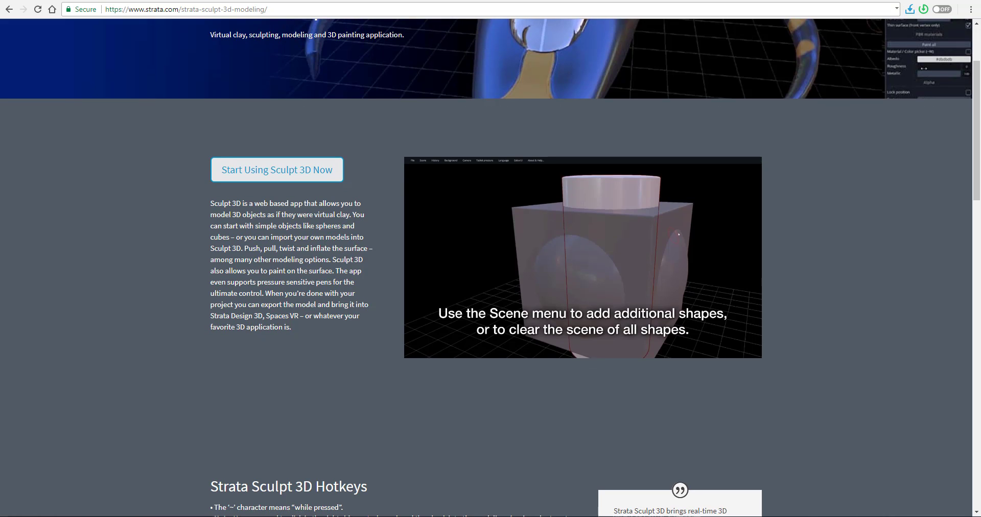
pyautogui.scroll(-4, 491, 266)
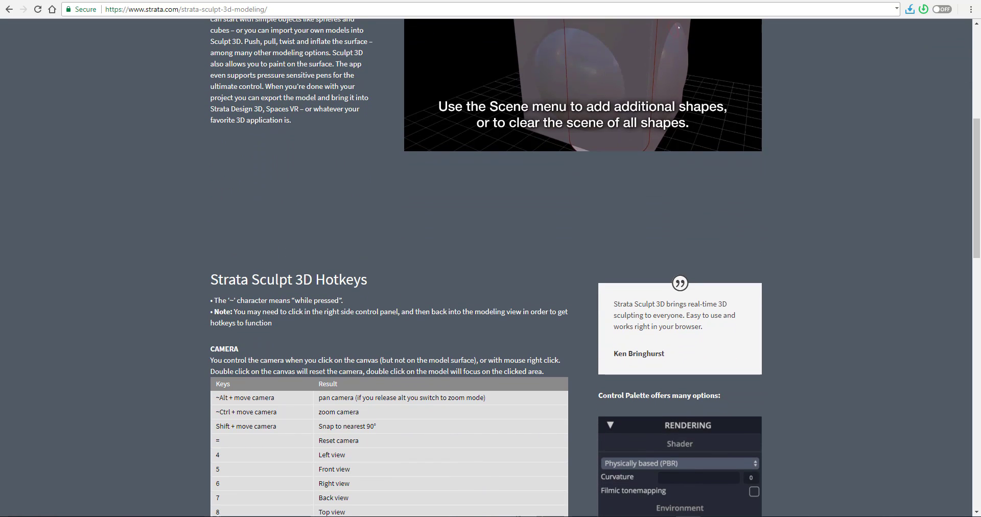
pyautogui.scroll(-8, 490, 266)
pyautogui.scroll(3, 491, 266)
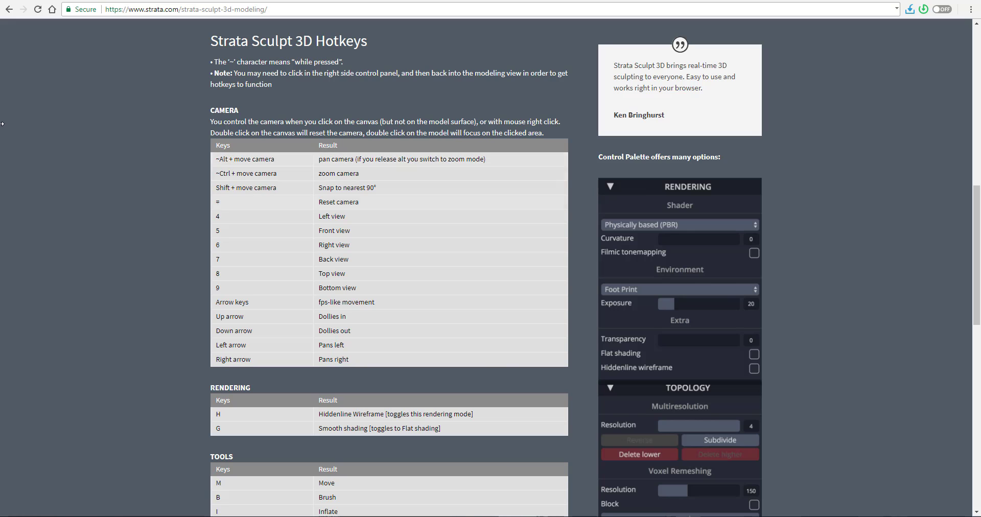
pyautogui.scroll(-3, 2, 123)
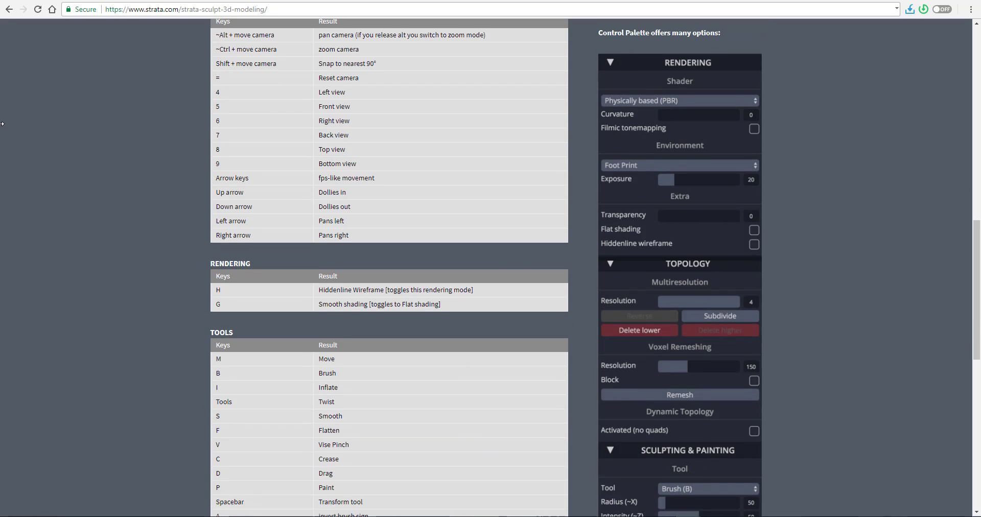
pyautogui.scroll(-4, 2, 123)
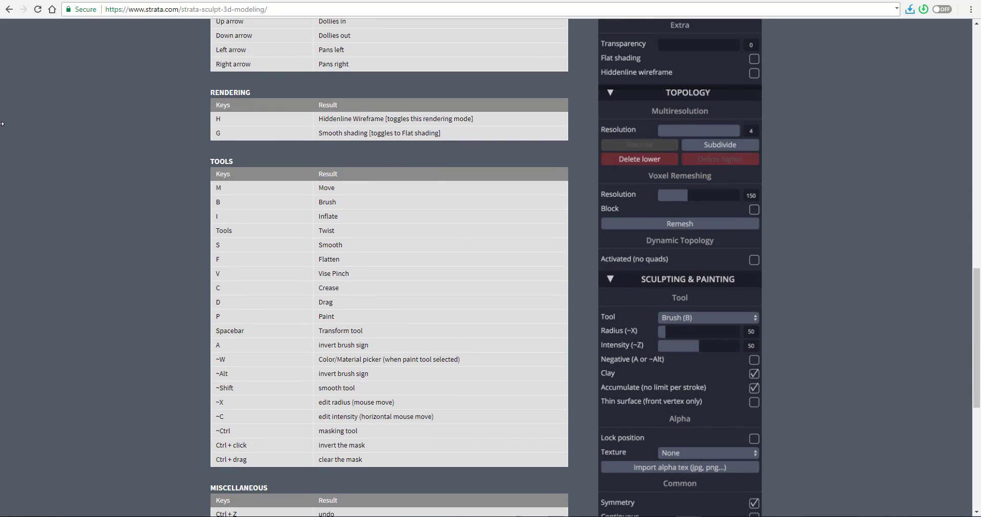
pyautogui.scroll(-3, 2, 123)
pyautogui.scroll(3, 2, 123)
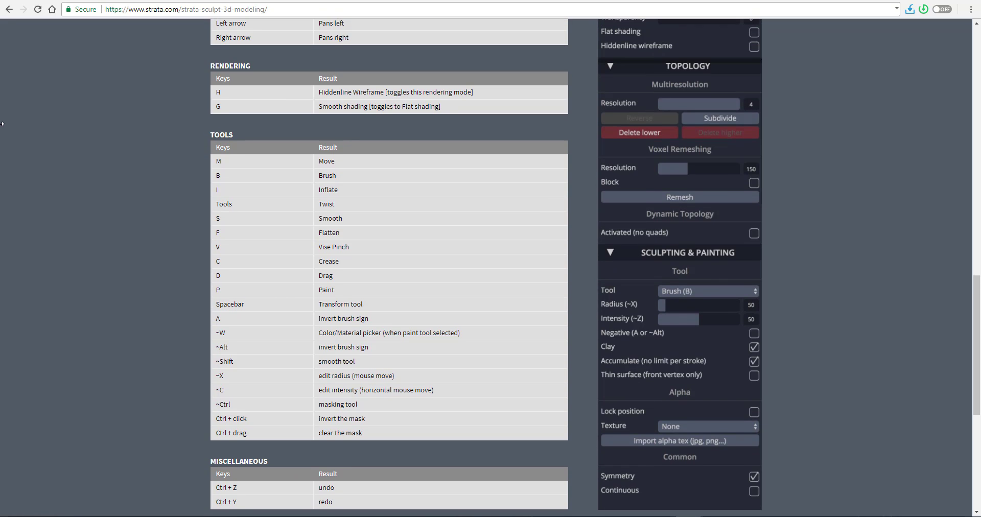
pyautogui.scroll(14, 2, 123)
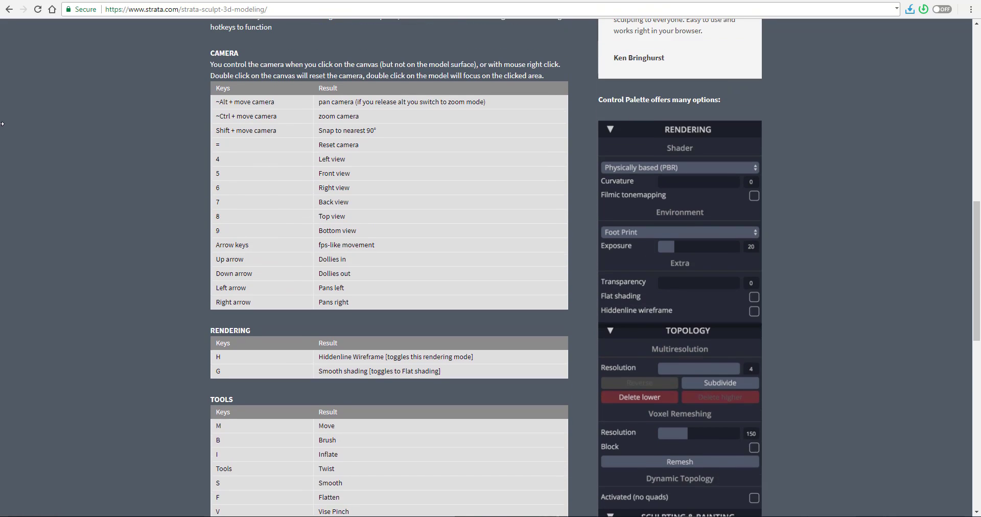
pyautogui.scroll(4, 2, 123)
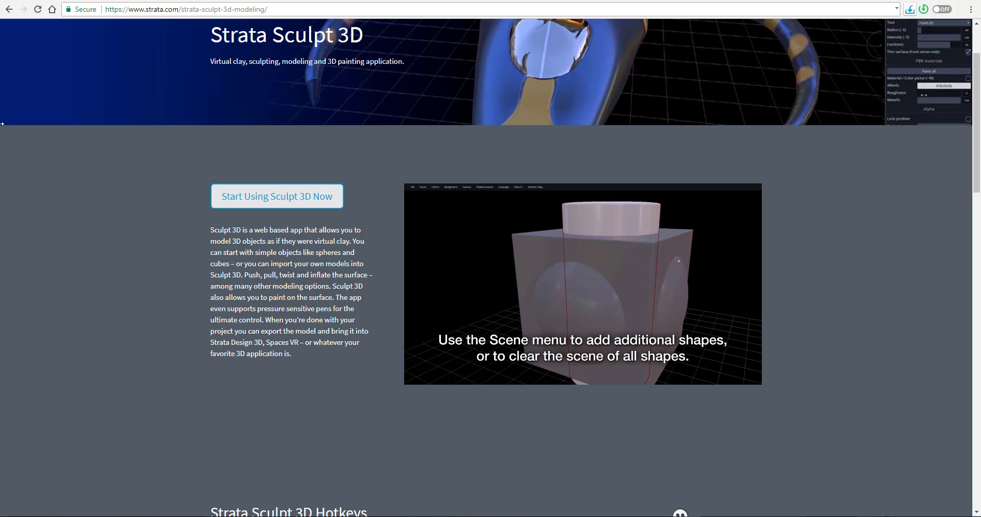
# Launch the Strata Sculpt 3D sculpting application from its product page
pyautogui.click(277, 196)
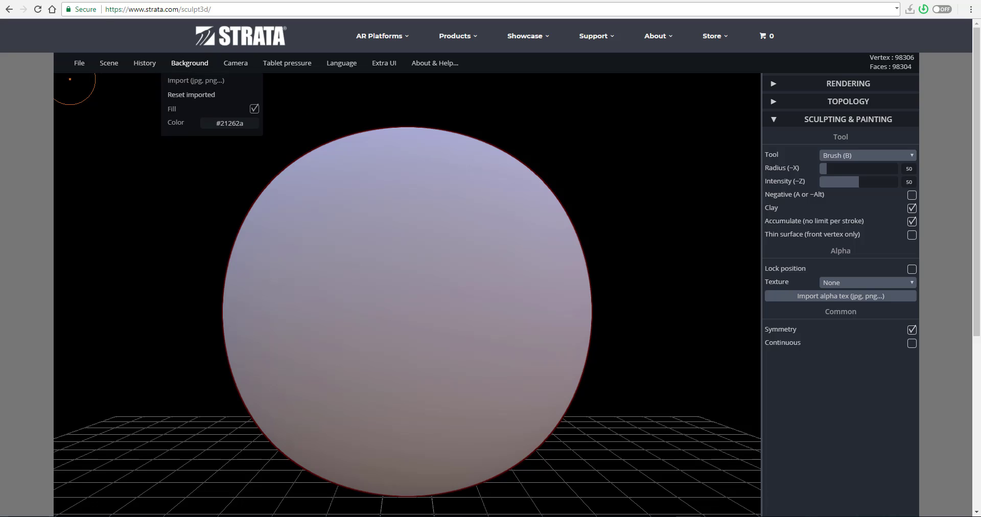
pyautogui.moveTo(109, 63)
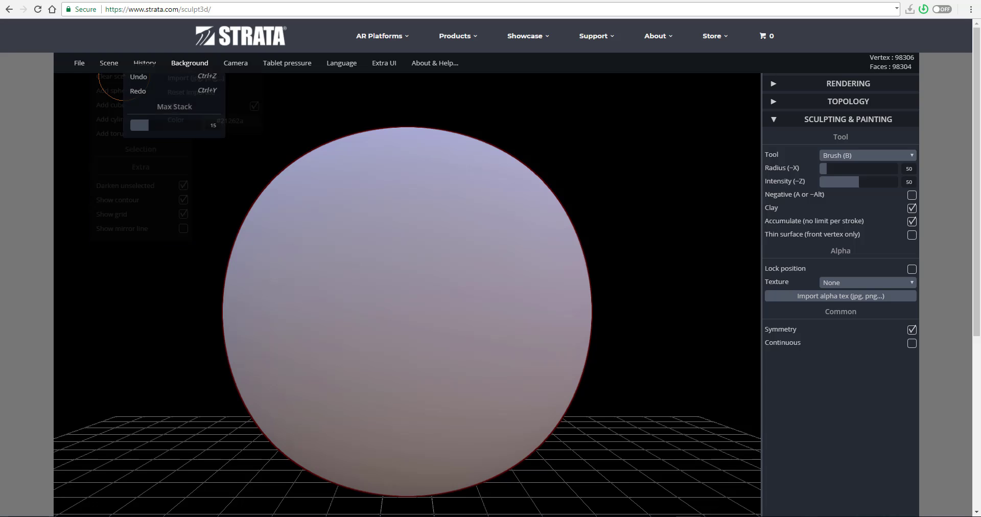
pyautogui.moveTo(342, 63)
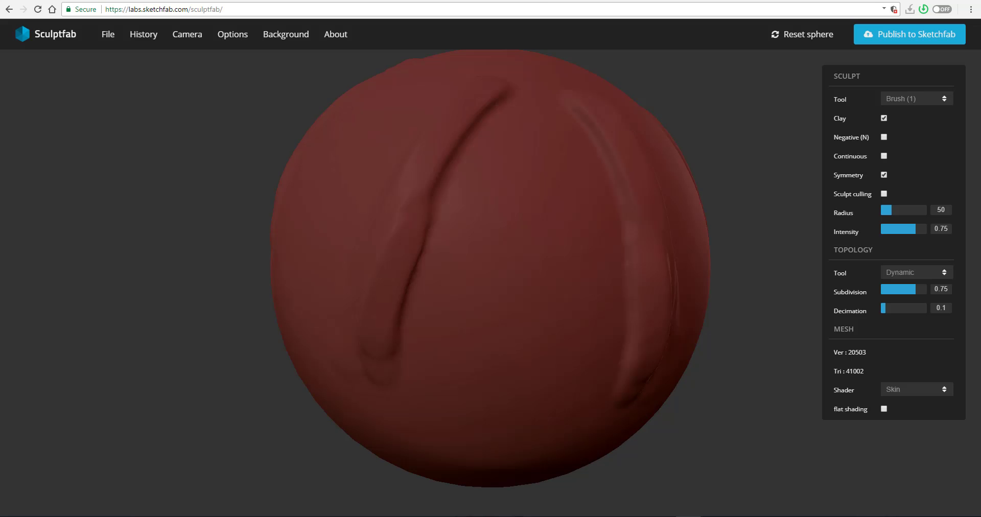
# Compare camera navigation in Sculptfab and Strata Sculpt 3D by orbiting, panning and zooming around each sphere
pyautogui.moveTo(735, 140)
pyautogui.mouseDown()
pyautogui.moveTo(710, 154)
pyautogui.moveTo(460, 163)
pyautogui.moveTo(433, 337)
pyautogui.moveTo(612, 201)
pyautogui.moveTo(255, 178)
pyautogui.moveTo(255, 220)
pyautogui.mouseUp()
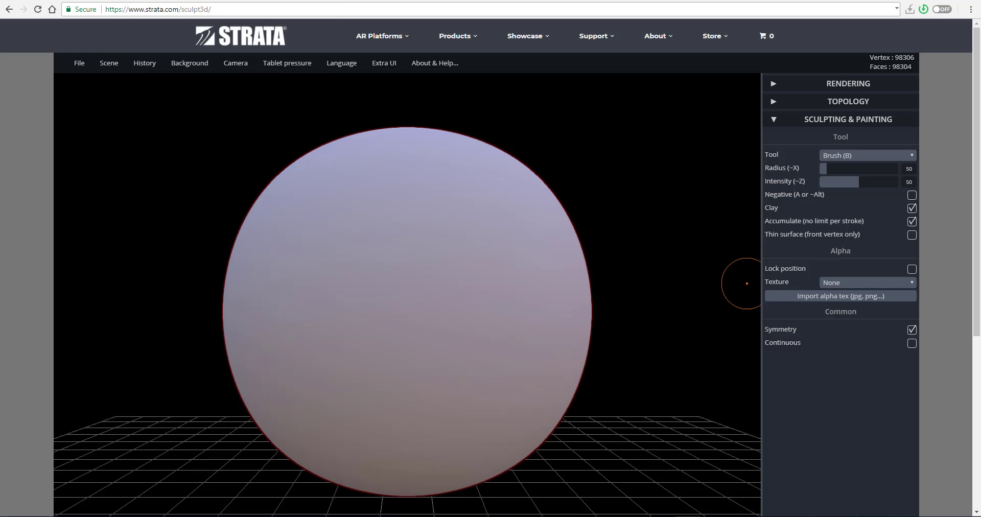
pyautogui.moveTo(573, 199); pyautogui.dragTo(457, 244, button='right')
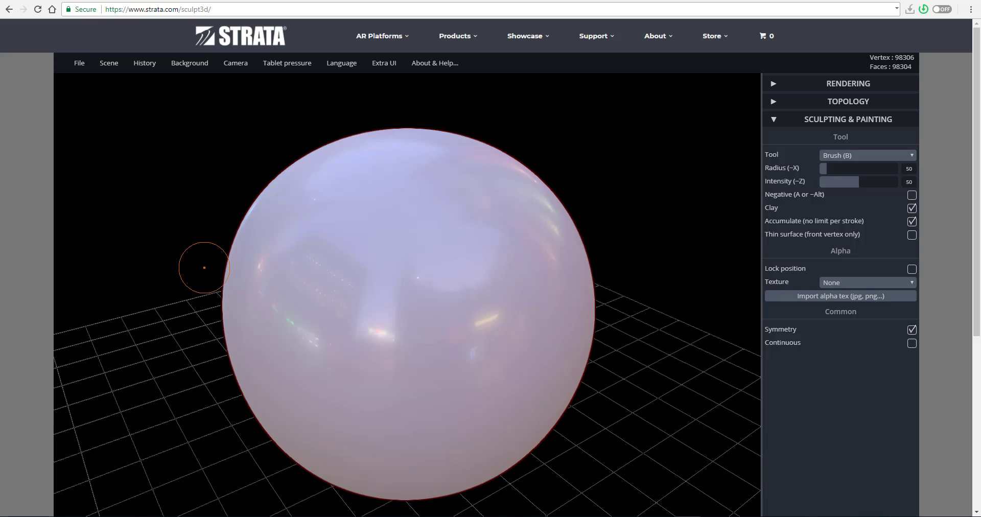
pyautogui.moveTo(178, 247); pyautogui.dragTo(370, 288)
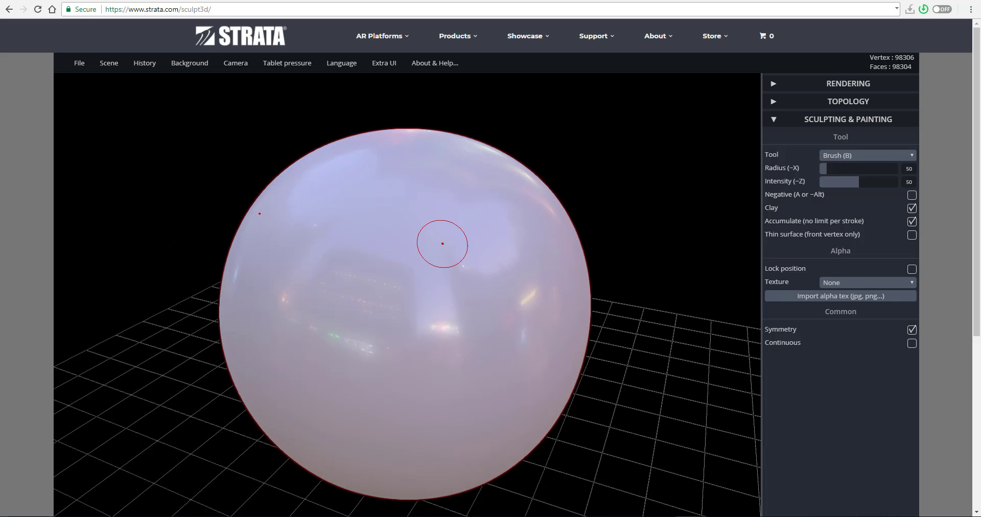
pyautogui.moveTo(621, 198)
pyautogui.mouseDown(button='right')
pyautogui.moveTo(615, 164)
pyautogui.moveTo(630, 124)
pyautogui.mouseUp(button='right')
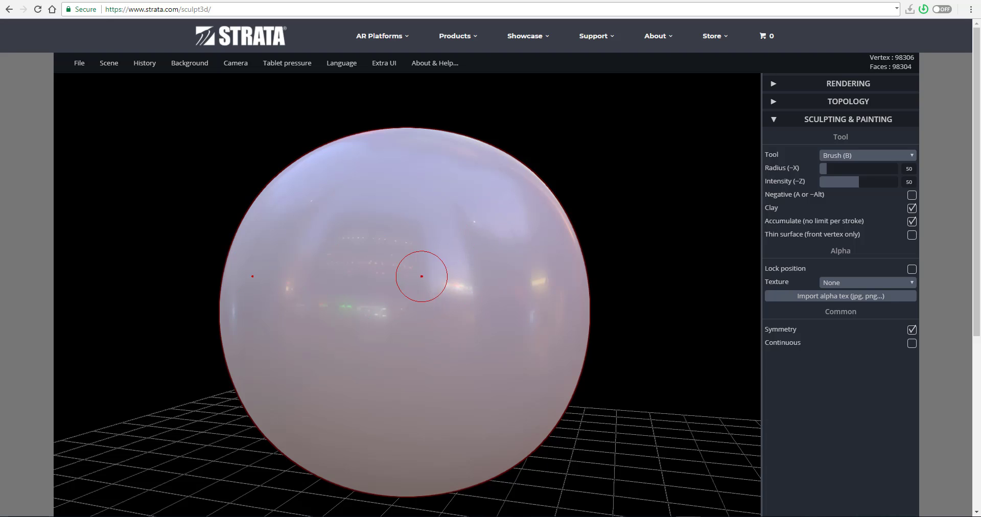
pyautogui.moveTo(646, 302); pyautogui.dragTo(676, 283, button='right')
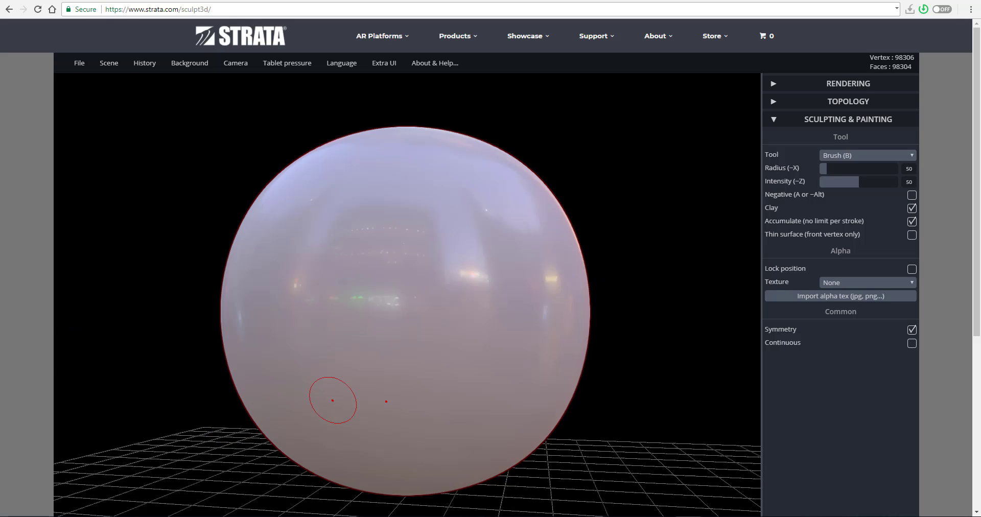
pyautogui.keyDown('ctrl'); pyautogui.moveTo(644, 350); pyautogui.dragTo(550, 232); pyautogui.keyUp('ctrl')
pyautogui.moveTo(550, 232)
pyautogui.keyDown('ctrl'); pyautogui.mouseDown(button='right')
pyautogui.moveTo(531, 210)
pyautogui.moveTo(523, 228)
pyautogui.moveTo(532, 213)
pyautogui.moveTo(571, 298)
pyautogui.moveTo(602, 296)
pyautogui.moveTo(628, 265)
pyautogui.moveTo(624, 306)
pyautogui.moveTo(604, 259)
pyautogui.moveTo(620, 289)
pyautogui.moveTo(608, 300)
pyautogui.moveTo(609, 287)
pyautogui.moveTo(642, 296)
pyautogui.moveTo(583, 291)
pyautogui.moveTo(587, 258)
pyautogui.moveTo(655, 291)
pyautogui.moveTo(615, 269)
pyautogui.moveTo(639, 279)
pyautogui.mouseUp(button='right'); pyautogui.keyUp('ctrl')
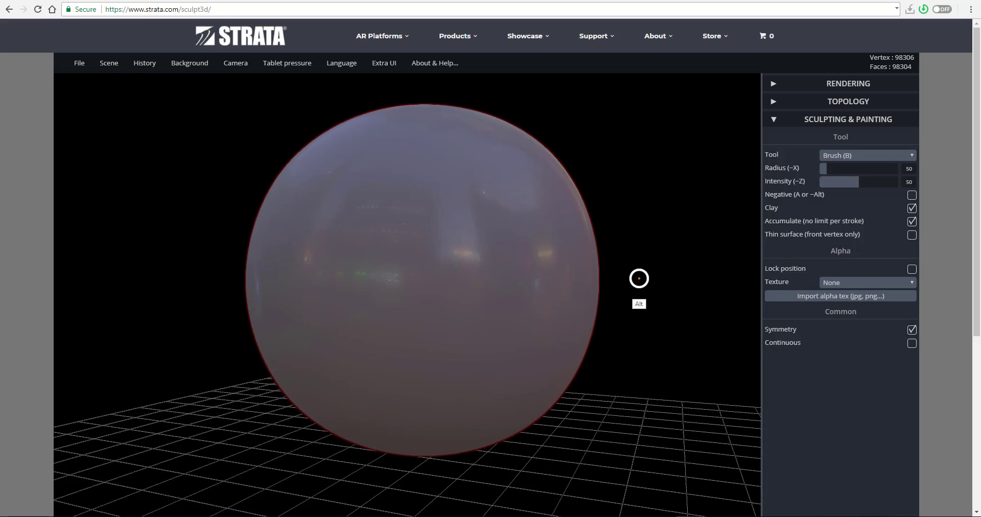
pyautogui.scroll(5, 650, 294)
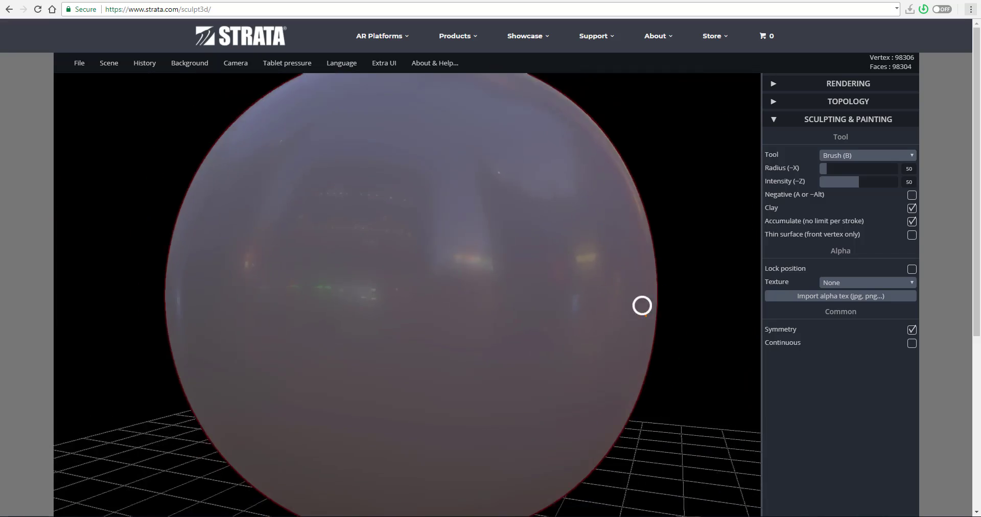
pyautogui.scroll(-5, 608, 246)
pyautogui.scroll(4, 618, 306)
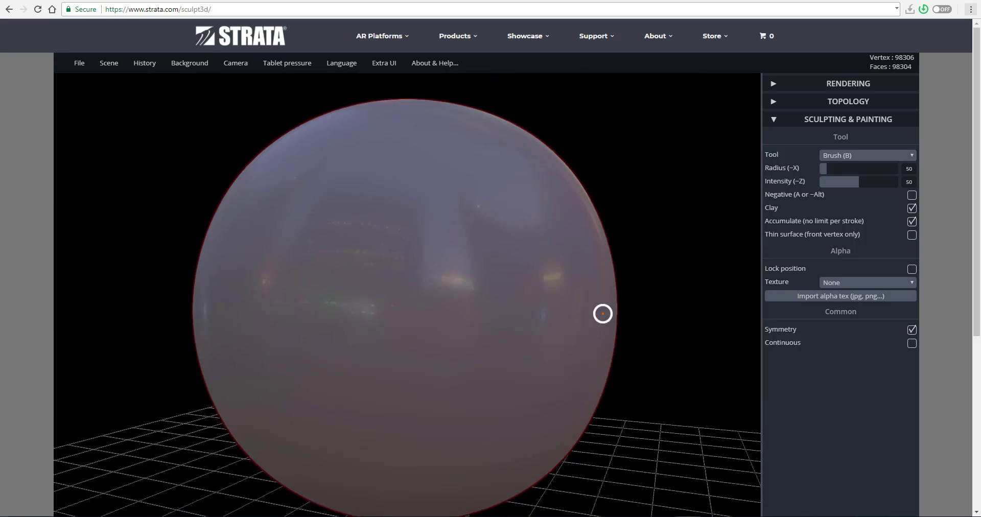
pyautogui.scroll(-3, 606, 291)
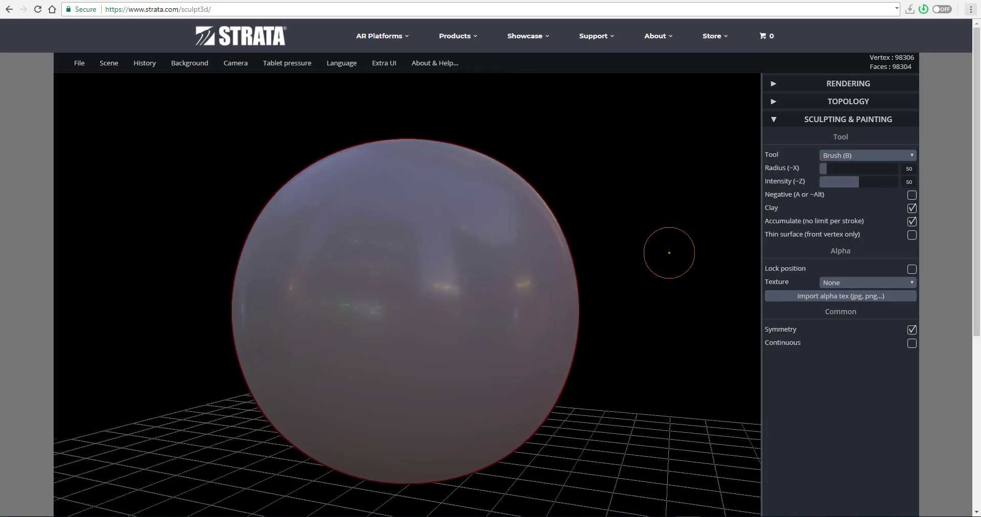
pyautogui.moveTo(669, 252); pyautogui.dragTo(625, 271)
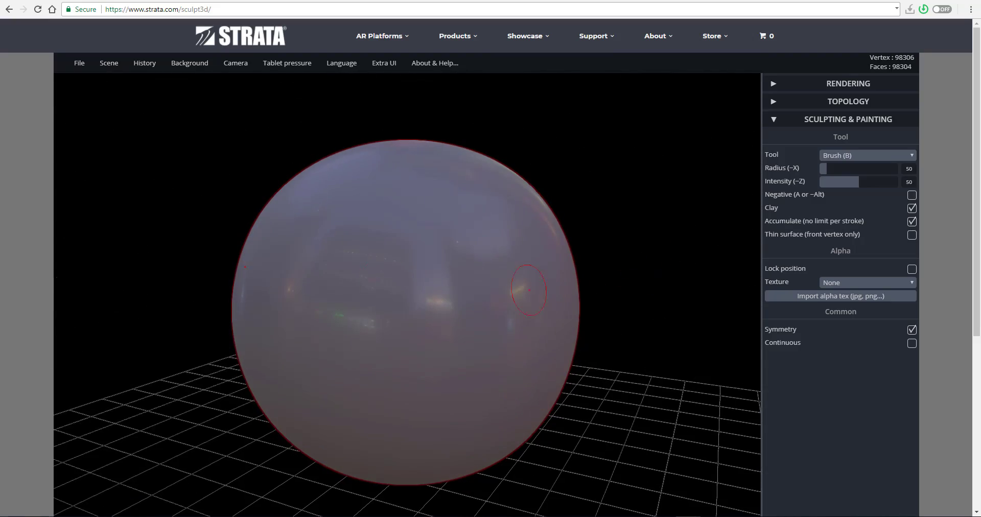
pyautogui.moveTo(79, 63)
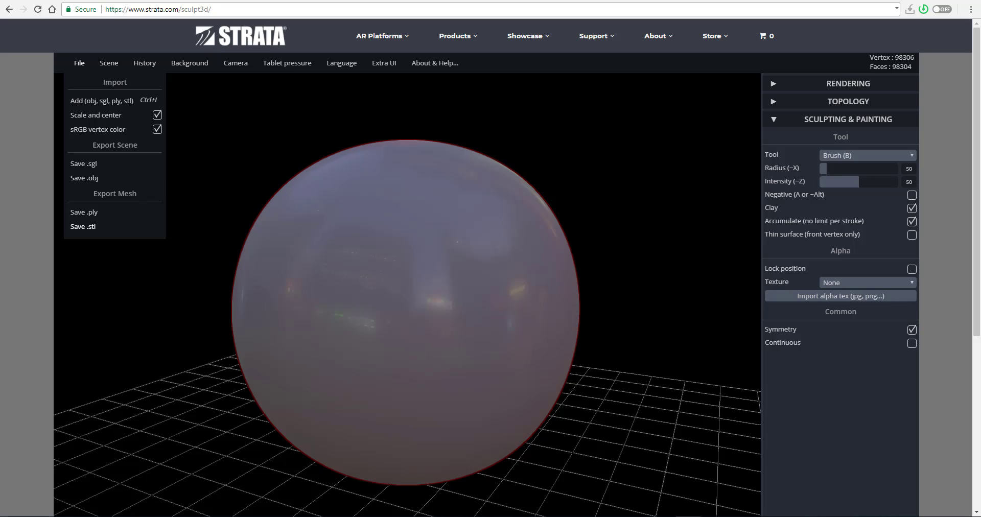
pyautogui.moveTo(109, 64)
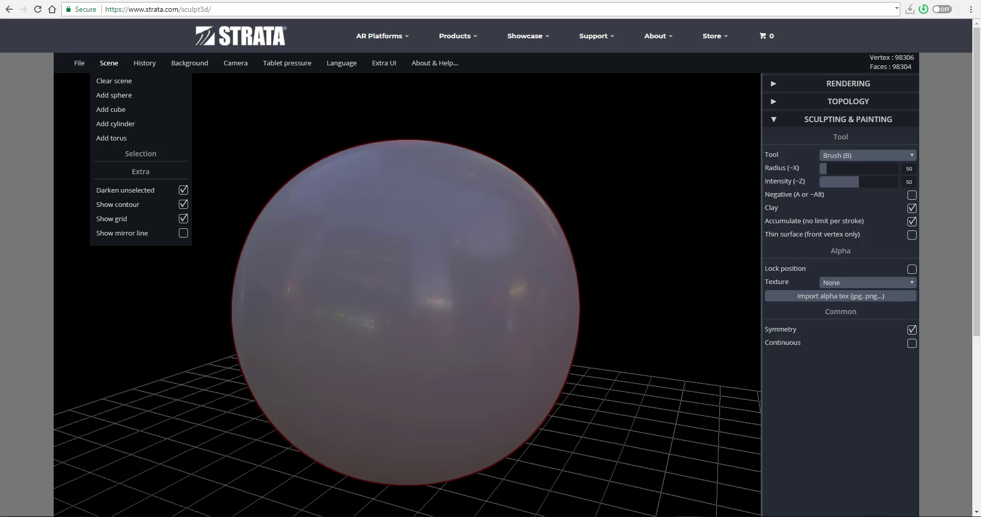
# Examine Strata Sculpt 3D's history, background, camera, tablet pressure and language options, comparing them with the options offered in Sculptfab
pyautogui.moveTo(144, 62)
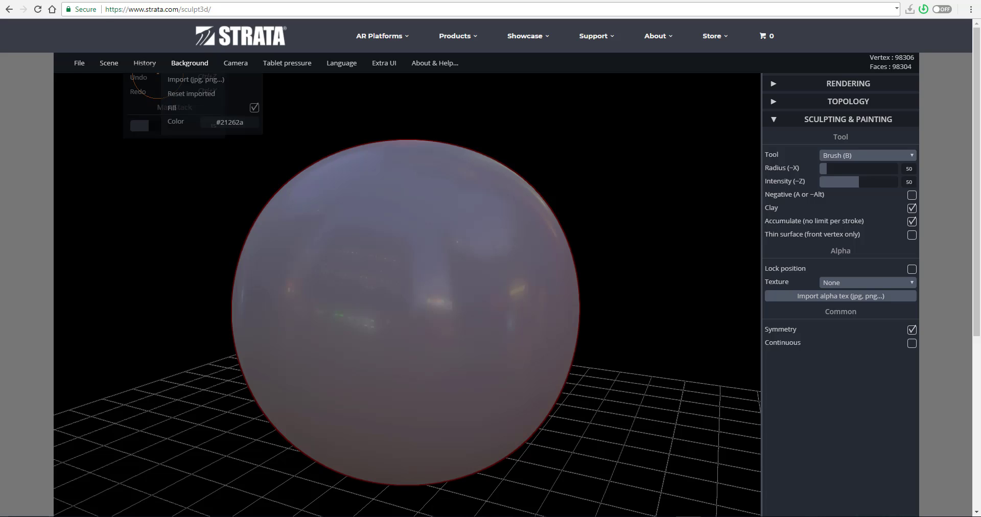
pyautogui.moveTo(189, 63)
pyautogui.moveTo(235, 62)
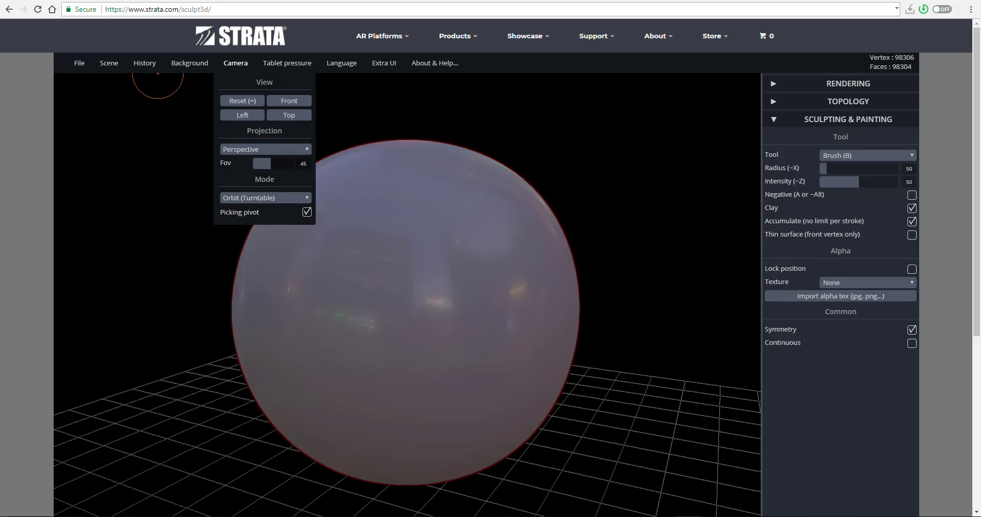
pyautogui.moveTo(287, 63)
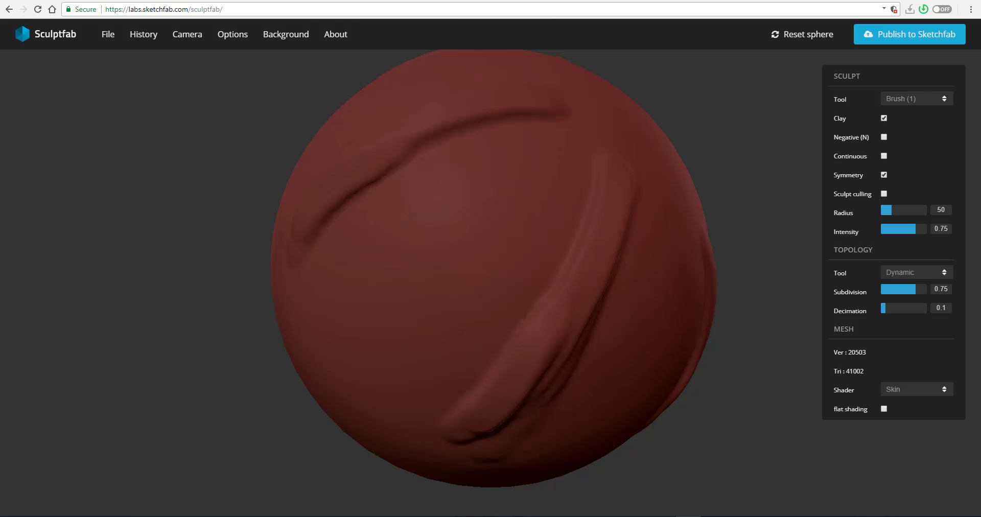
pyautogui.moveTo(232, 34)
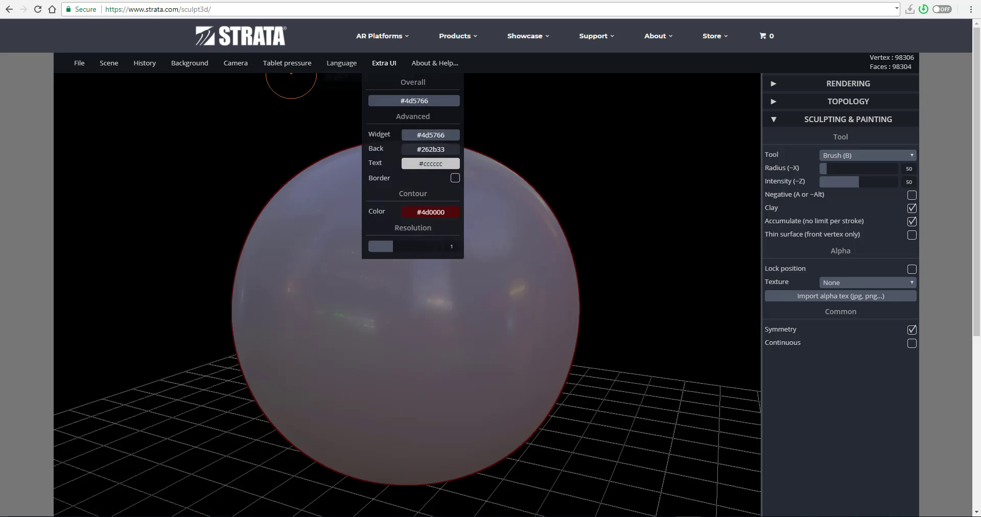
pyautogui.moveTo(349, 70)
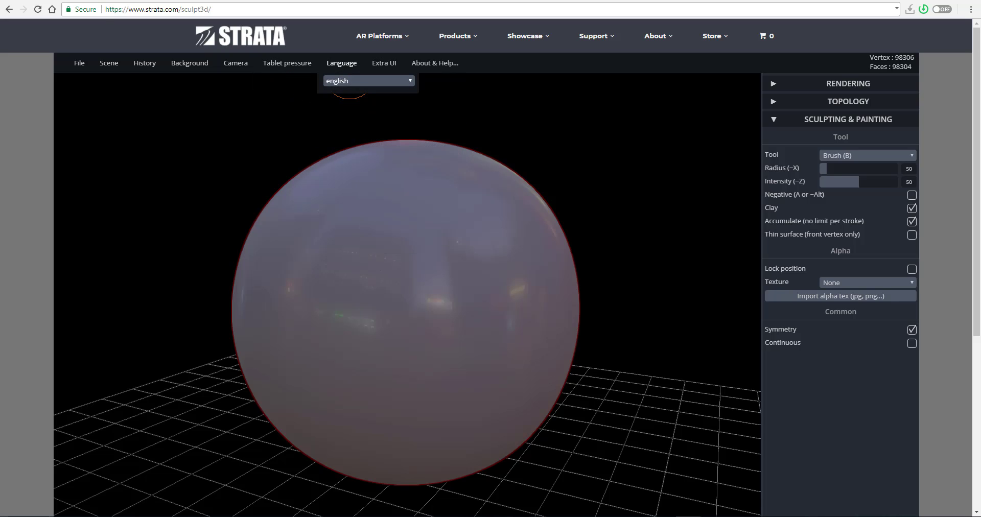
pyautogui.click(350, 80)
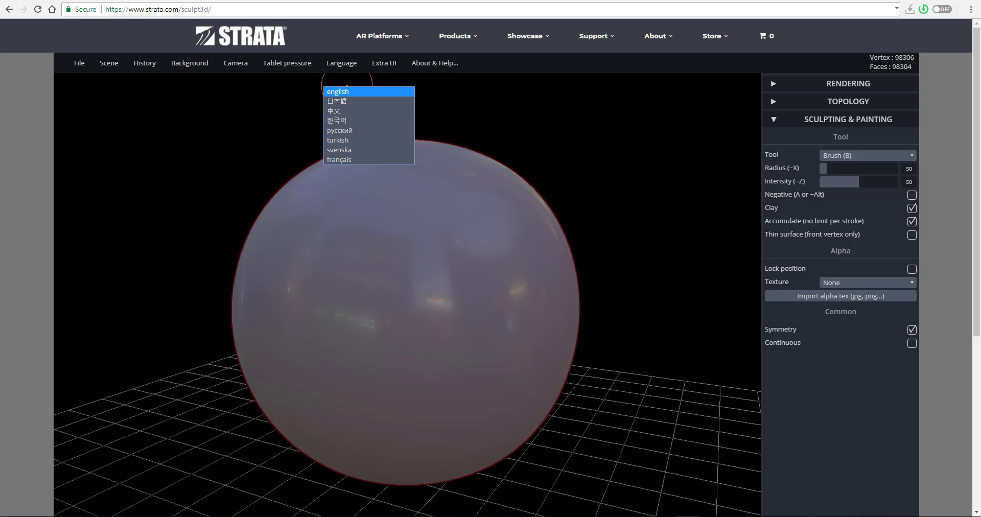
pyautogui.click(362, 83)
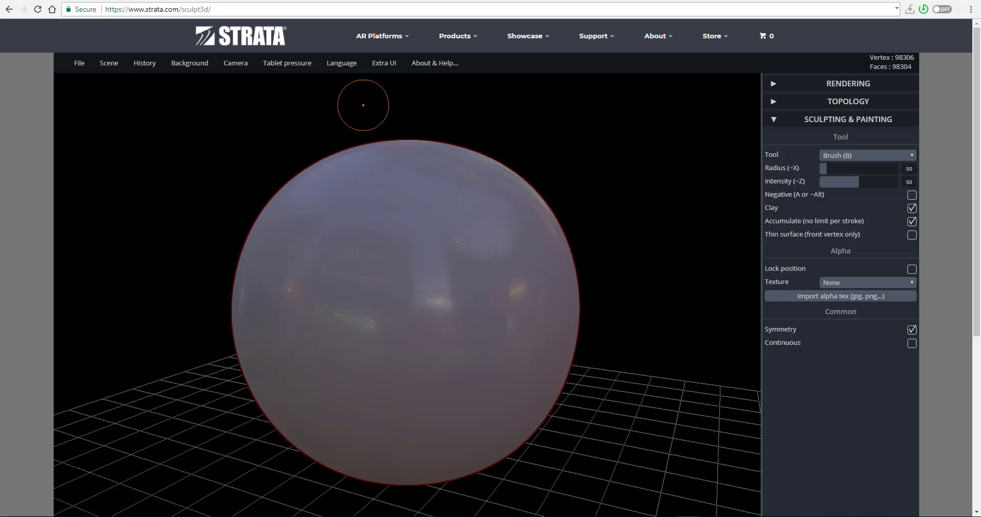
# Change the interface's Back color to a dark blue in the Extra UI settings
pyautogui.moveTo(382, 64)
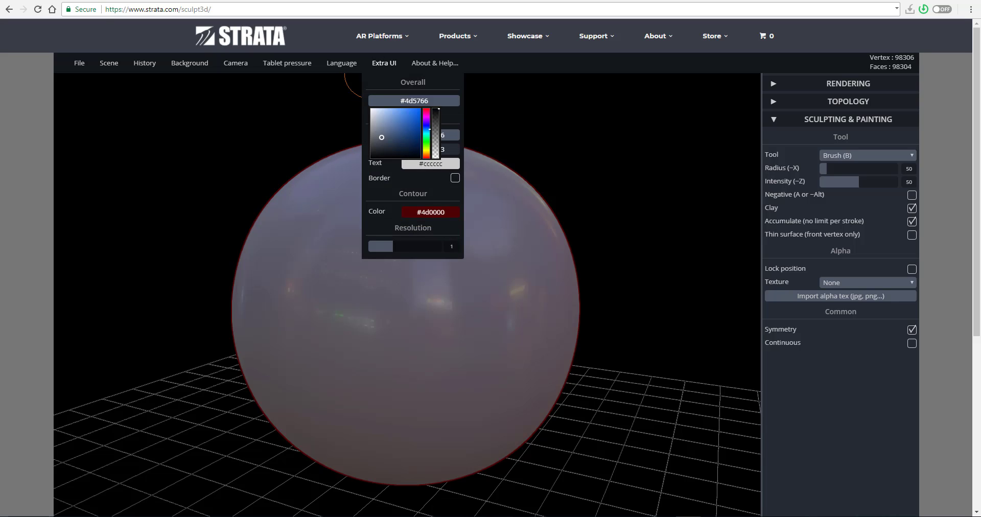
pyautogui.moveTo(430, 149)
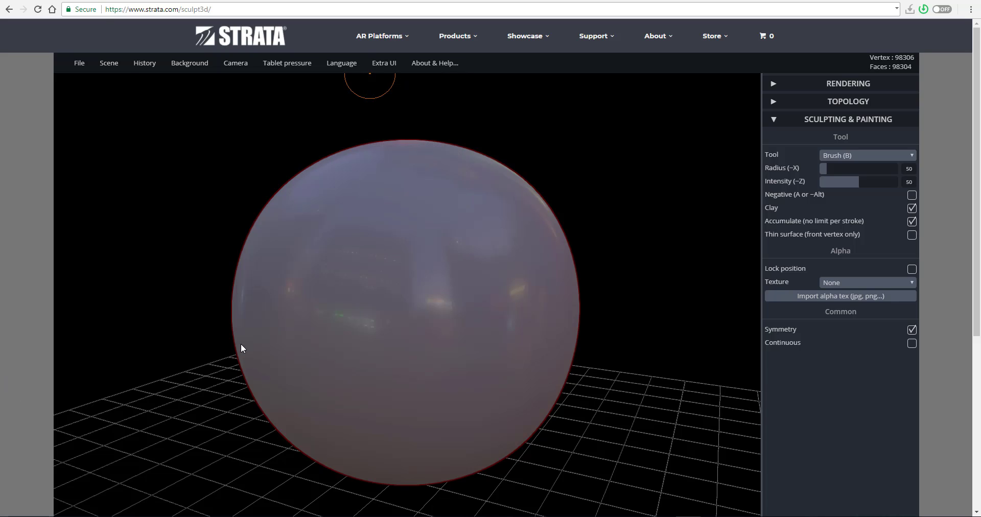
pyautogui.click(421, 149)
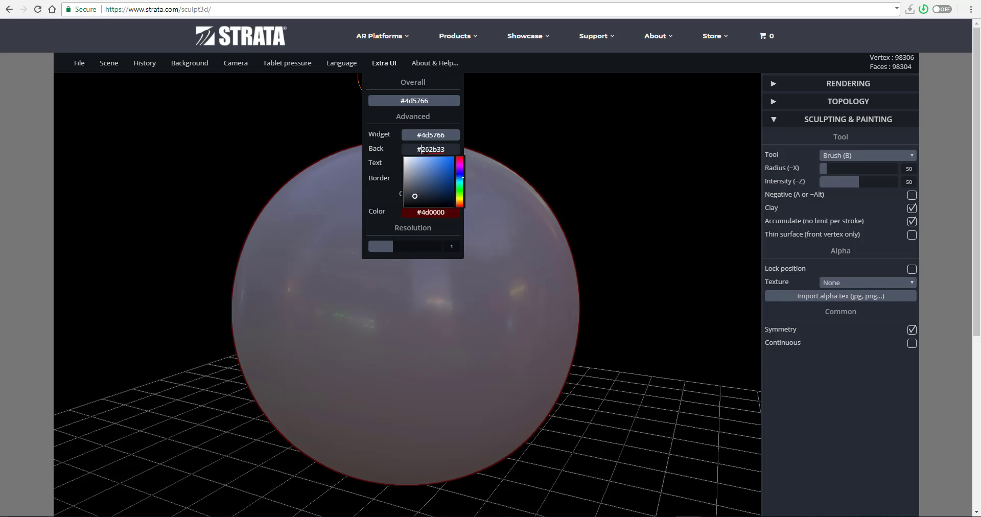
pyautogui.moveTo(424, 176)
pyautogui.mouseDown()
pyautogui.moveTo(415, 163)
pyautogui.moveTo(412, 178)
pyautogui.moveTo(437, 170)
pyautogui.moveTo(411, 162)
pyautogui.moveTo(430, 197)
pyautogui.mouseUp()
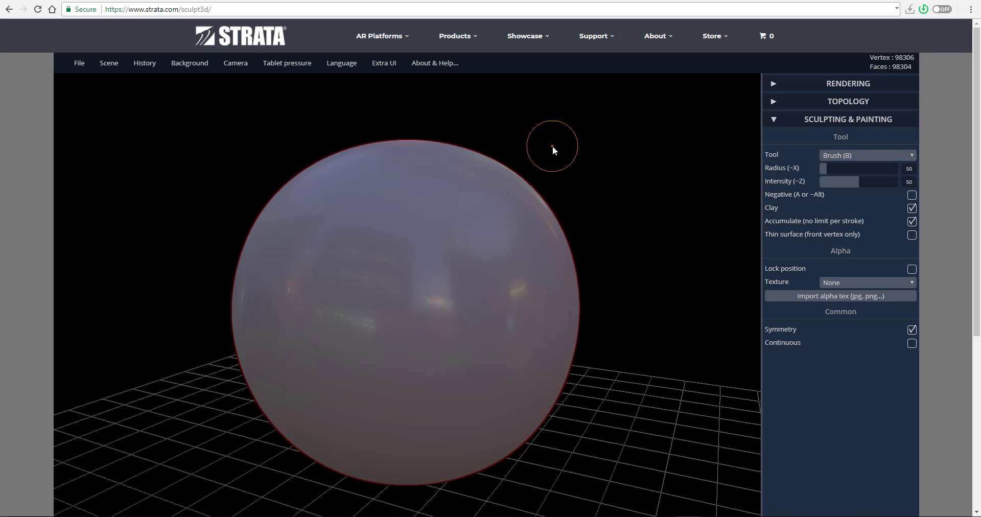
pyautogui.moveTo(384, 71)
# Switch to the Strata Sculpt 3D product page and review its hotkey tables for camera, tools and miscellaneous commands
pyautogui.click(379, 0)
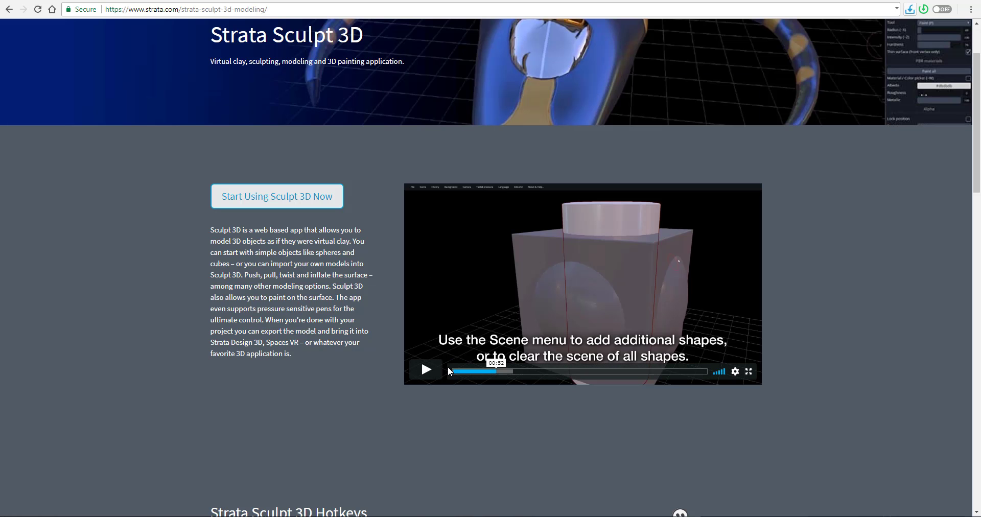
pyautogui.scroll(-15, 0, 103)
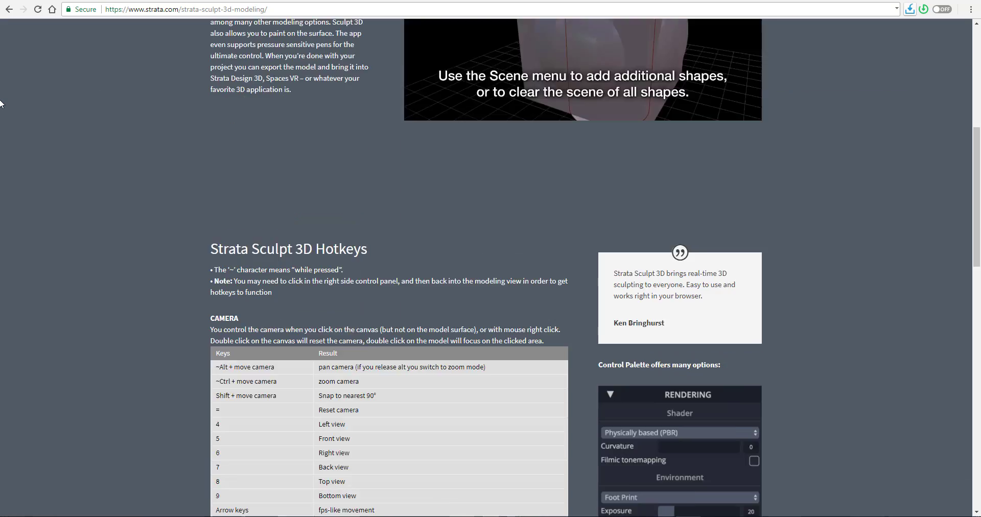
pyautogui.scroll(2, 0, 103)
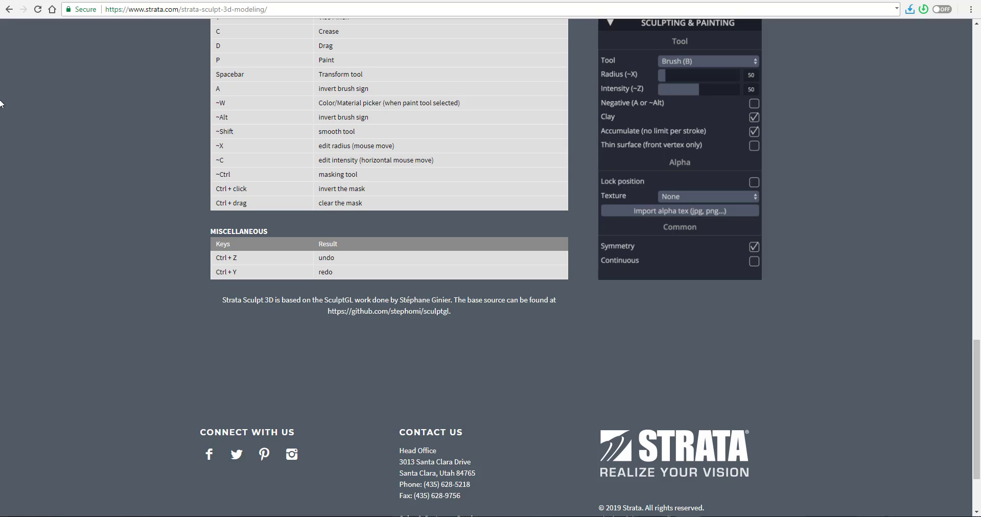
pyautogui.scroll(1, 0, 104)
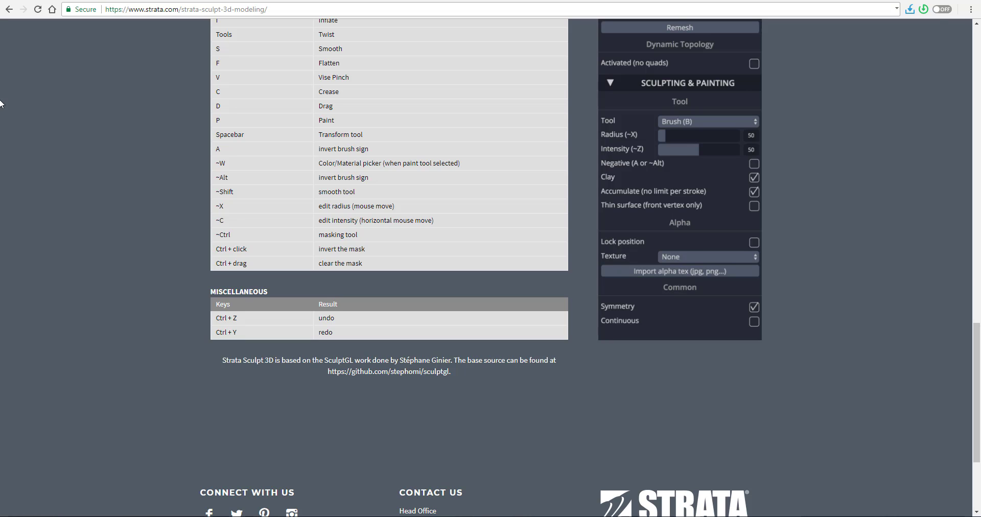
pyautogui.scroll(1, 0, 103)
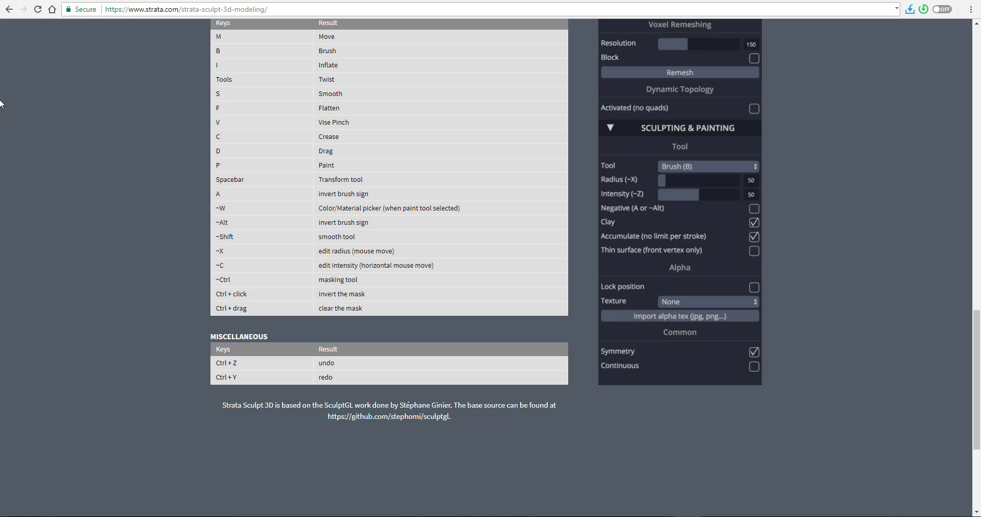
pyautogui.scroll(20, 1, 103)
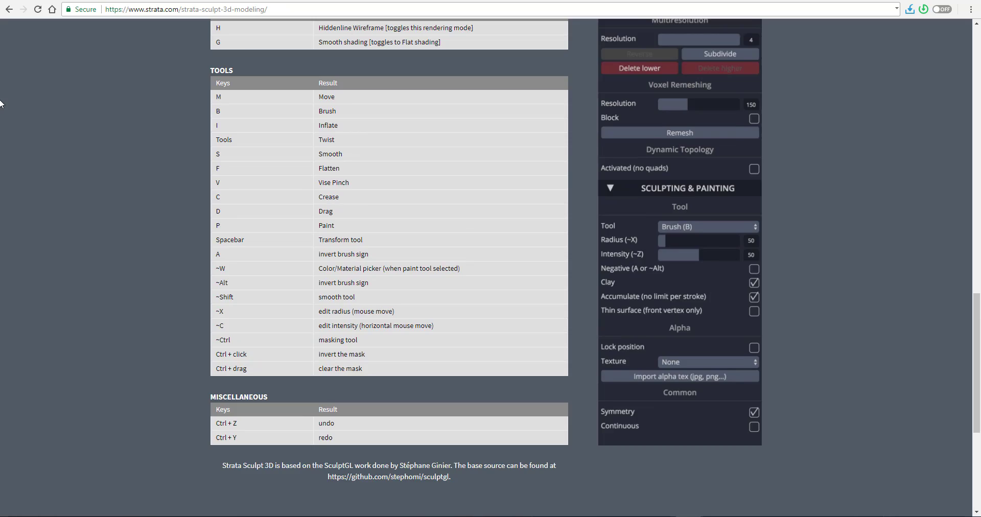
pyautogui.scroll(-20, 1, 104)
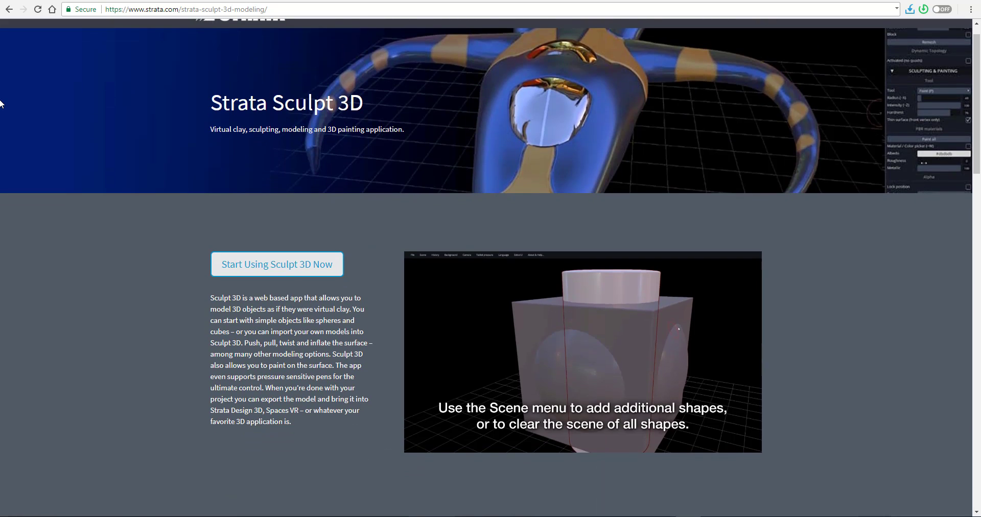
pyautogui.scroll(1, 1, 104)
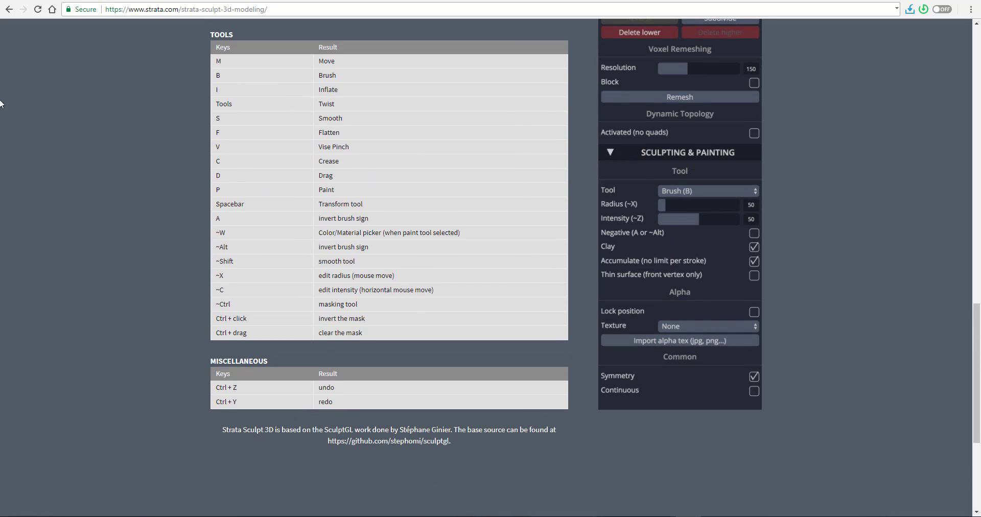
pyautogui.scroll(3, 1, 104)
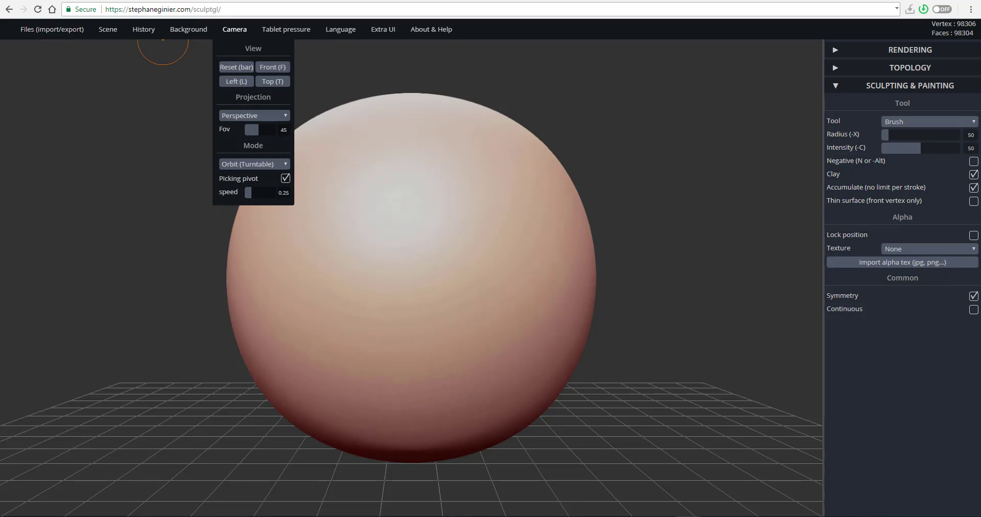
# Switch to SculptGL and test its camera navigation by orbiting around the sphere
pyautogui.click(157, 1)
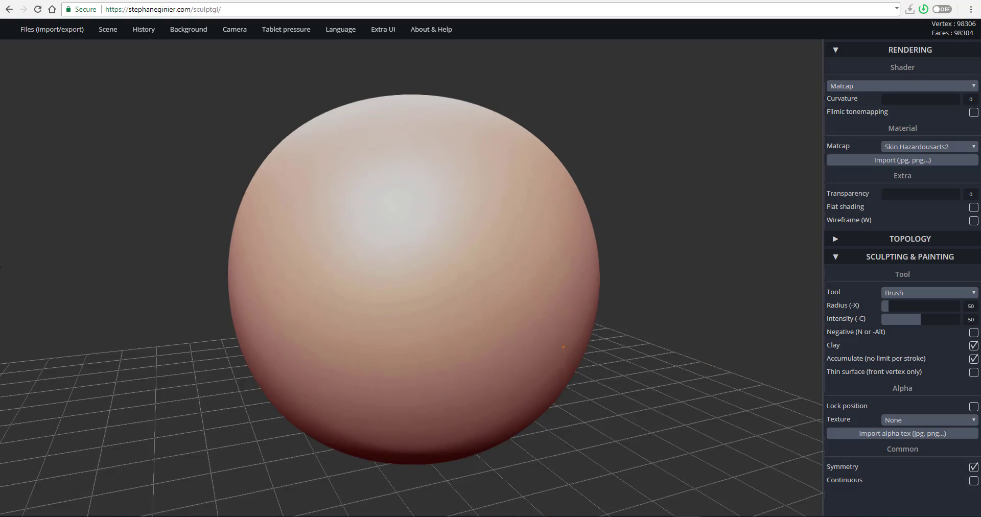
pyautogui.moveTo(563, 347); pyautogui.dragTo(663, 364)
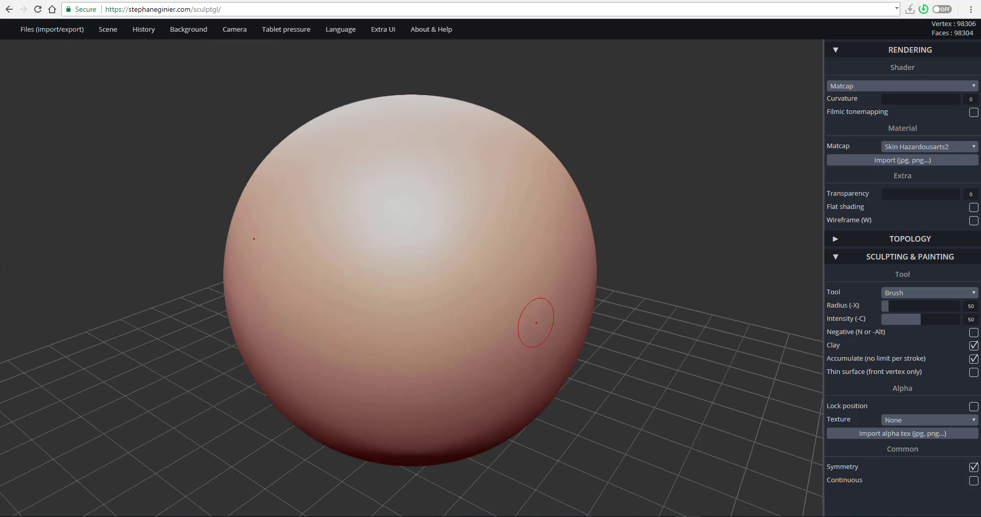
pyautogui.moveTo(614, 418); pyautogui.dragTo(685, 423)
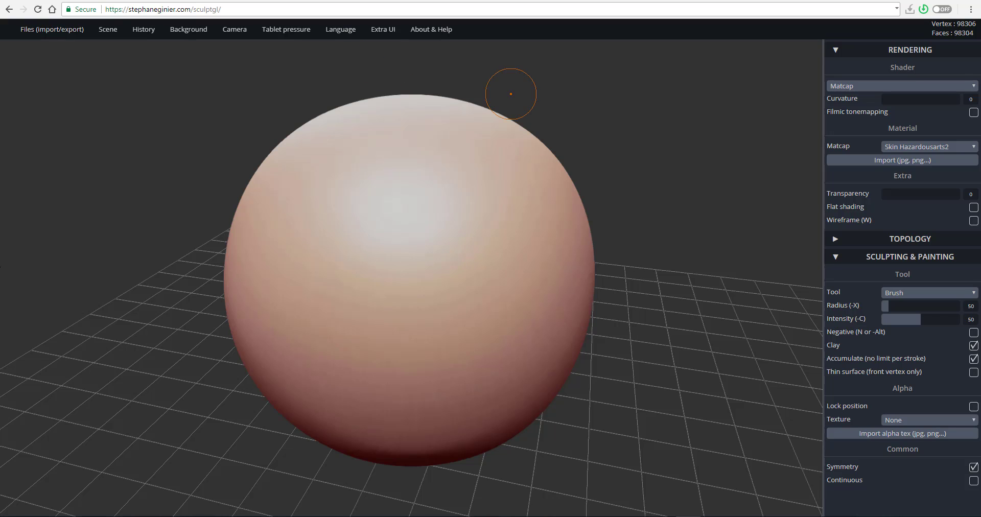
pyautogui.moveTo(435, 207)
pyautogui.mouseDown()
pyautogui.moveTo(416, 259)
pyautogui.moveTo(434, 248)
pyautogui.moveTo(456, 180)
pyautogui.moveTo(470, 306)
pyautogui.moveTo(429, 368)
pyautogui.moveTo(403, 341)
pyautogui.moveTo(419, 333)
pyautogui.moveTo(428, 281)
pyautogui.moveTo(434, 324)
pyautogui.mouseUp()
pyautogui.press('alt')
pyautogui.moveTo(632, 254)
pyautogui.mouseDown()
pyautogui.moveTo(629, 244)
pyautogui.moveTo(519, 237)
pyautogui.mouseUp()
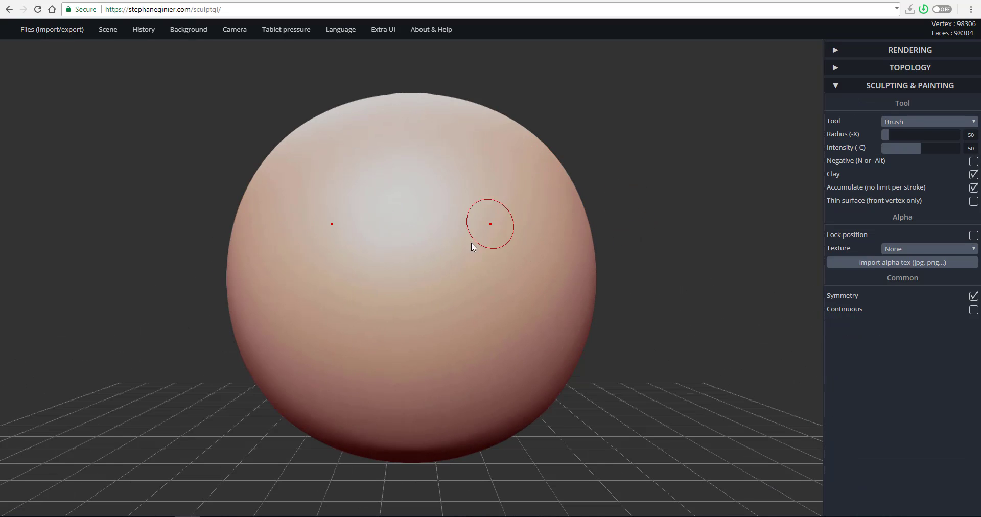
# Build up mirrored clay ridges on the front of the sphere with the Brush tool and smooth them
pyautogui.moveTo(486, 222)
pyautogui.mouseDown()
pyautogui.moveTo(459, 330)
pyautogui.moveTo(464, 317)
pyautogui.moveTo(444, 309)
pyautogui.mouseUp()
pyautogui.moveTo(458, 230); pyautogui.dragTo(447, 323)
pyautogui.moveTo(515, 220); pyautogui.dragTo(484, 312)
pyautogui.moveTo(483, 215); pyautogui.dragTo(457, 306)
pyautogui.moveTo(494, 162); pyautogui.dragTo(454, 278)
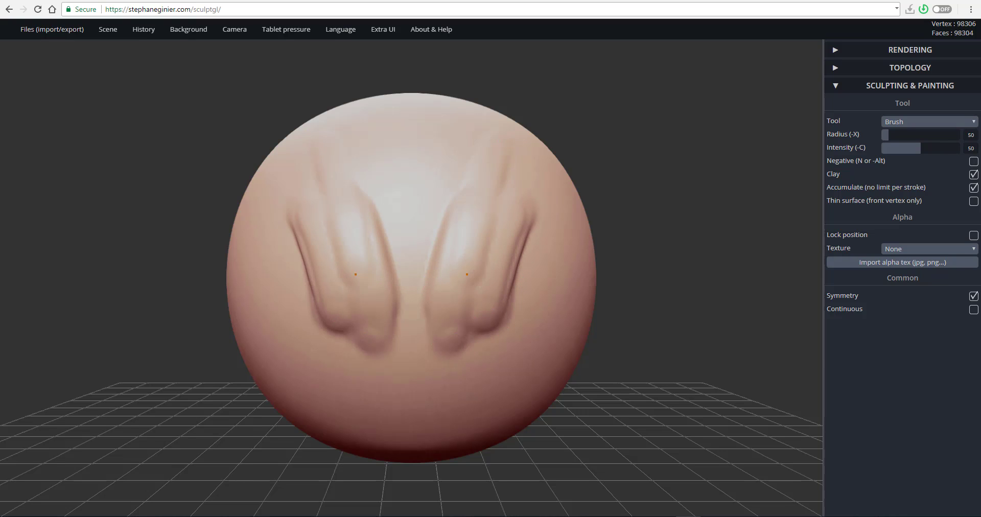
pyautogui.moveTo(476, 204); pyautogui.dragTo(462, 280)
pyautogui.moveTo(636, 216); pyautogui.dragTo(550, 239)
pyautogui.moveTo(460, 180); pyautogui.dragTo(450, 284)
pyautogui.moveTo(476, 196); pyautogui.dragTo(456, 286)
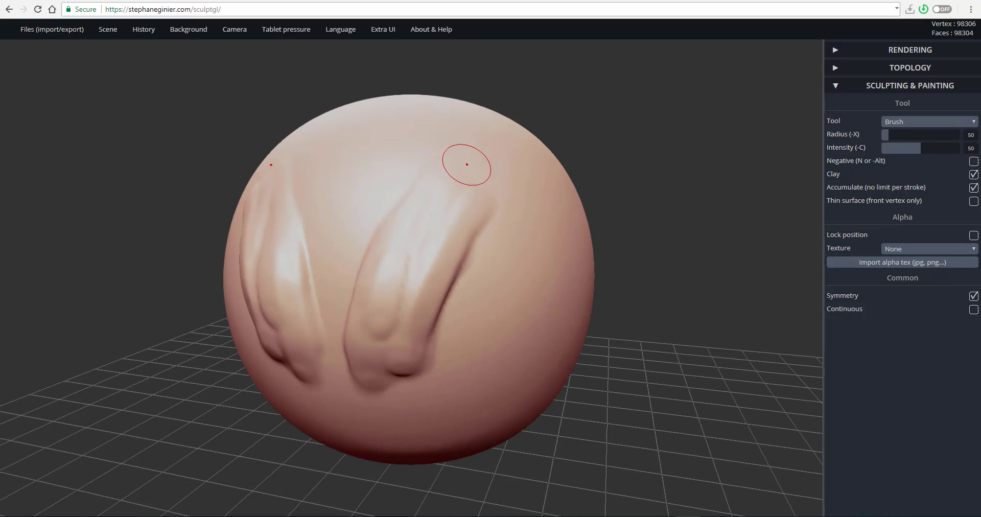
pyautogui.moveTo(463, 176); pyautogui.dragTo(409, 317)
pyautogui.moveTo(422, 252)
pyautogui.mouseDown(button='right')
pyautogui.moveTo(453, 250)
pyautogui.moveTo(460, 226)
pyautogui.mouseUp(button='right')
pyautogui.moveTo(421, 250)
pyautogui.keyDown('shift'); pyautogui.mouseDown()
pyautogui.moveTo(384, 364)
pyautogui.moveTo(429, 332)
pyautogui.moveTo(408, 368)
pyautogui.moveTo(396, 347)
pyautogui.moveTo(456, 234)
pyautogui.moveTo(411, 373)
pyautogui.mouseUp(); pyautogui.keyUp('shift')
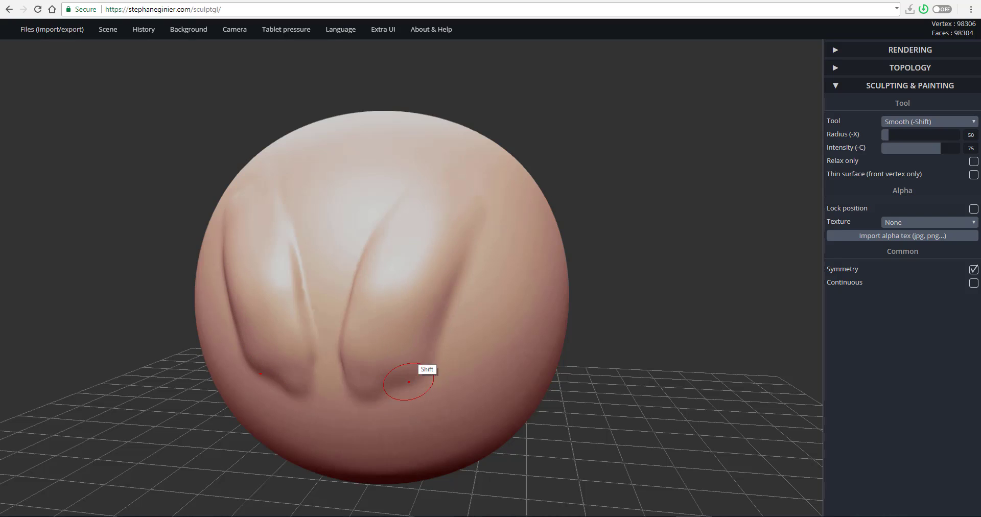
# Add more Brush strokes along the smoothed ridges and across their upper ends to thicken the raised clay
pyautogui.moveTo(554, 191)
pyautogui.mouseDown(button='right')
pyautogui.moveTo(521, 193)
pyautogui.moveTo(528, 200)
pyautogui.mouseUp(button='right')
pyautogui.moveTo(473, 235)
pyautogui.mouseDown()
pyautogui.moveTo(442, 340)
pyautogui.moveTo(450, 326)
pyautogui.mouseUp()
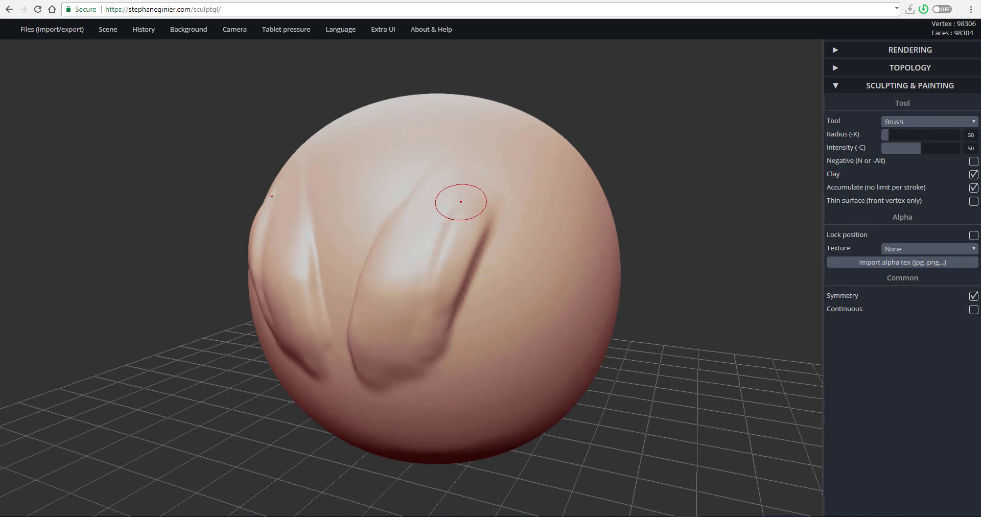
pyautogui.moveTo(460, 201); pyautogui.dragTo(491, 234)
pyautogui.moveTo(455, 185); pyautogui.dragTo(478, 225)
pyautogui.moveTo(425, 183)
pyautogui.mouseDown()
pyautogui.moveTo(401, 220)
pyautogui.moveTo(380, 294)
pyautogui.mouseUp()
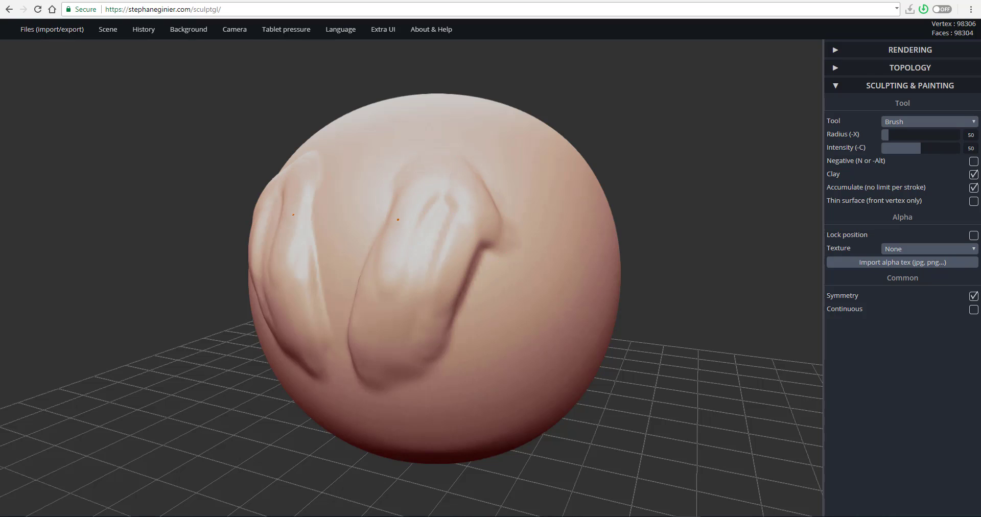
pyautogui.moveTo(380, 294); pyautogui.dragTo(407, 247, button='right')
pyautogui.moveTo(407, 247)
pyautogui.mouseDown()
pyautogui.moveTo(373, 334)
pyautogui.moveTo(402, 356)
pyautogui.mouseUp()
pyautogui.moveTo(403, 356)
pyautogui.mouseDown(button='right')
pyautogui.moveTo(473, 267)
pyautogui.moveTo(411, 265)
pyautogui.mouseUp(button='right')
pyautogui.moveTo(412, 265); pyautogui.dragTo(405, 346)
# Carve grooves lengthwise into the ridges with the negative Brush and smooth the carved surface
pyautogui.keyDown('alt'); pyautogui.moveTo(424, 220); pyautogui.dragTo(403, 316); pyautogui.keyUp('alt')
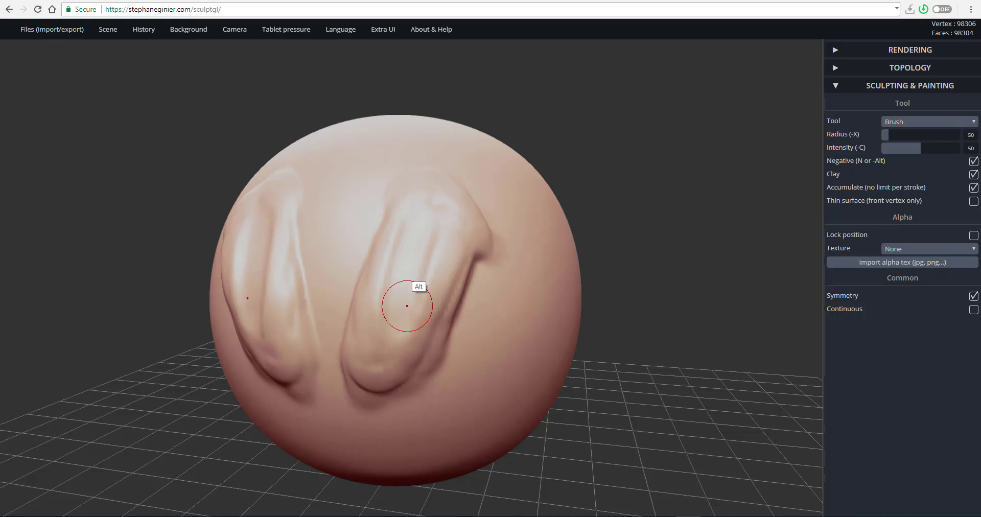
pyautogui.keyDown('alt'); pyautogui.moveTo(420, 251); pyautogui.dragTo(386, 336); pyautogui.keyUp('alt')
pyautogui.moveTo(396, 296); pyautogui.dragTo(405, 338, button='right')
pyautogui.keyDown('alt'); pyautogui.moveTo(426, 232); pyautogui.dragTo(398, 333); pyautogui.keyUp('alt')
pyautogui.moveTo(427, 207)
pyautogui.keyDown('alt'); pyautogui.mouseDown()
pyautogui.moveTo(399, 327)
pyautogui.moveTo(400, 306)
pyautogui.mouseUp(); pyautogui.keyUp('alt')
pyautogui.moveTo(434, 239); pyautogui.dragTo(437, 207, button='right')
pyautogui.moveTo(438, 242)
pyautogui.keyDown('shift'); pyautogui.mouseDown()
pyautogui.moveTo(432, 171)
pyautogui.moveTo(378, 254)
pyautogui.moveTo(379, 241)
pyautogui.moveTo(416, 337)
pyautogui.moveTo(459, 291)
pyautogui.moveTo(382, 341)
pyautogui.moveTo(404, 342)
pyautogui.mouseUp(); pyautogui.keyUp('shift')
# Pull mirrored bumps outward around the sphere's sides, underside and crown with the Move tool, and smooth the front ridges
pyautogui.moveTo(505, 300)
pyautogui.mouseDown(button='right')
pyautogui.moveTo(533, 298)
pyautogui.moveTo(547, 219)
pyautogui.moveTo(418, 343)
pyautogui.mouseUp(button='right')
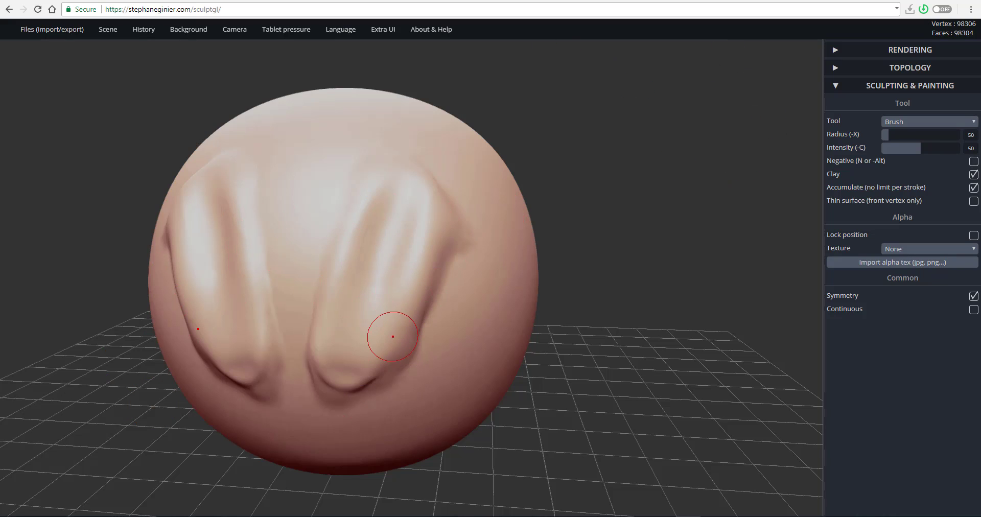
pyautogui.click(929, 122)
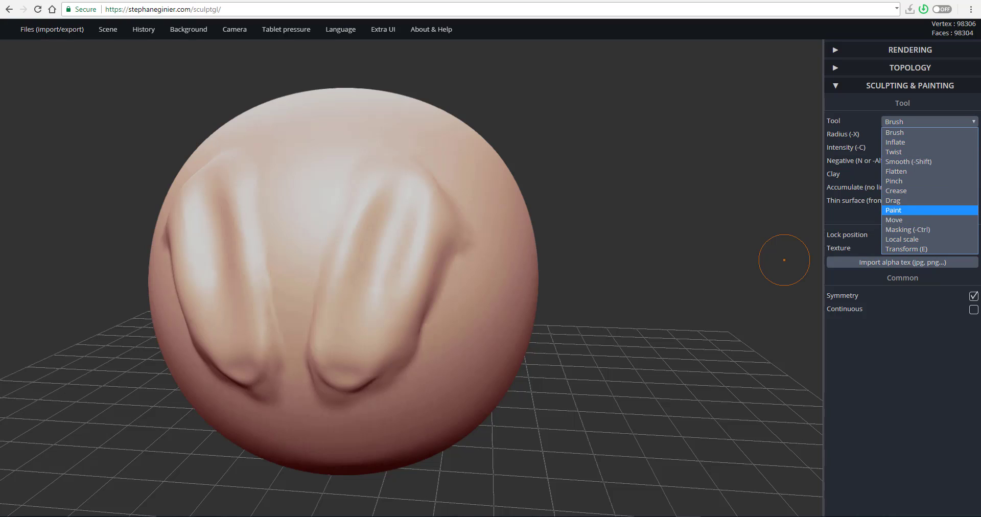
pyautogui.click(893, 219)
pyautogui.moveTo(490, 236); pyautogui.dragTo(551, 228)
pyautogui.moveTo(507, 348); pyautogui.dragTo(527, 354)
pyautogui.moveTo(445, 409); pyautogui.dragTo(455, 434)
pyautogui.moveTo(363, 422); pyautogui.dragTo(367, 448)
pyautogui.moveTo(467, 156); pyautogui.dragTo(462, 133)
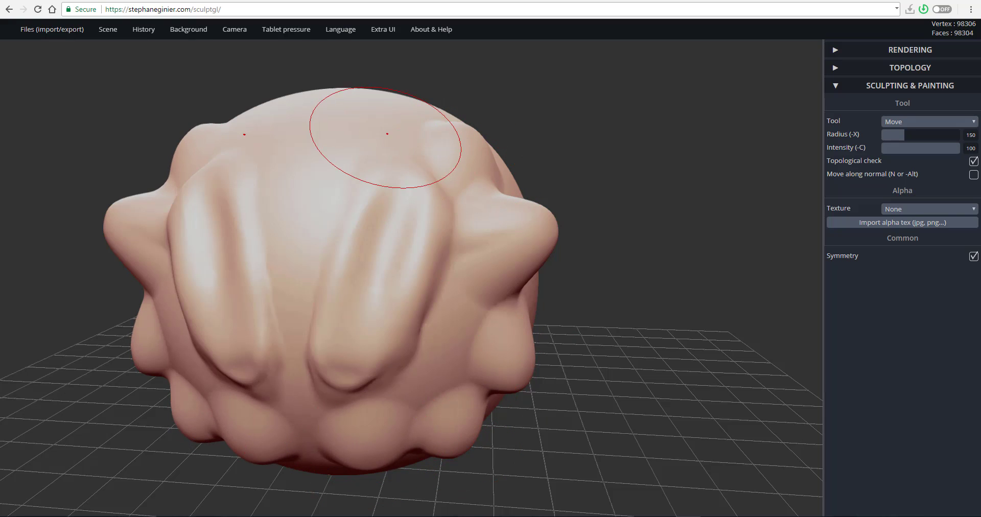
pyautogui.moveTo(385, 135)
pyautogui.mouseDown()
pyautogui.moveTo(384, 97)
pyautogui.moveTo(326, 71)
pyautogui.mouseUp()
pyautogui.press('shift')
pyautogui.moveTo(450, 236)
pyautogui.keyDown('shift'); pyautogui.mouseDown()
pyautogui.moveTo(344, 378)
pyautogui.moveTo(390, 347)
pyautogui.mouseUp(); pyautogui.keyUp('shift')
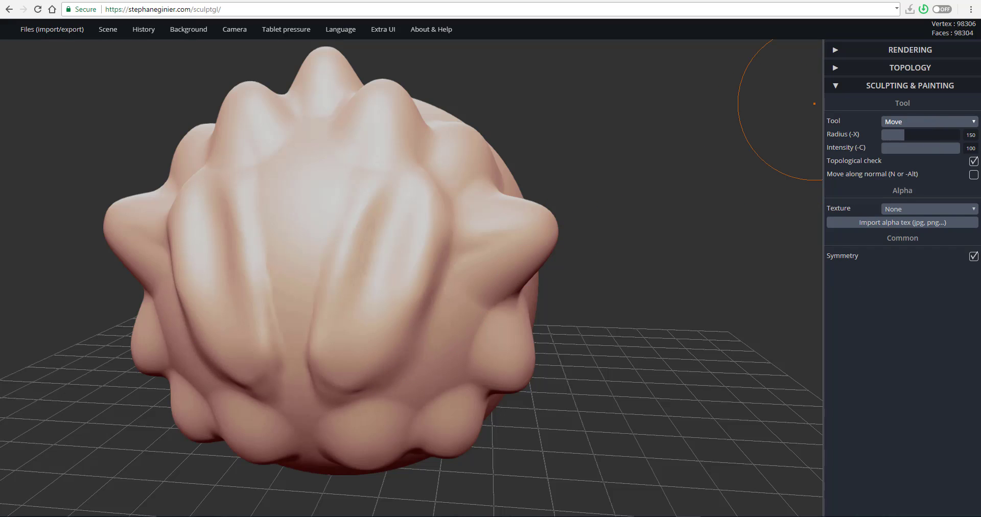
# Switch to the Paint tool and set its albedo colour to blue #3f34ba and its metallic value to 76
pyautogui.click(920, 122)
pyautogui.click(894, 210)
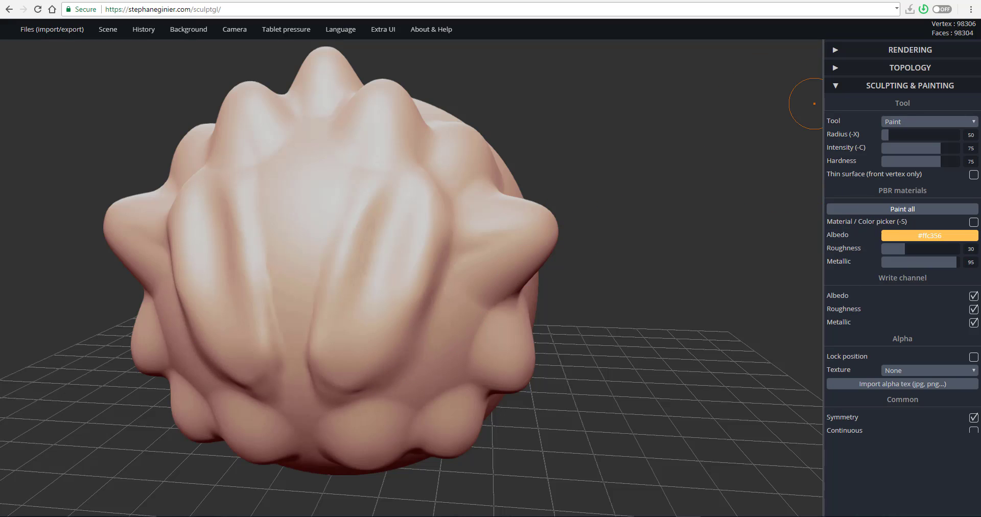
pyautogui.click(929, 235)
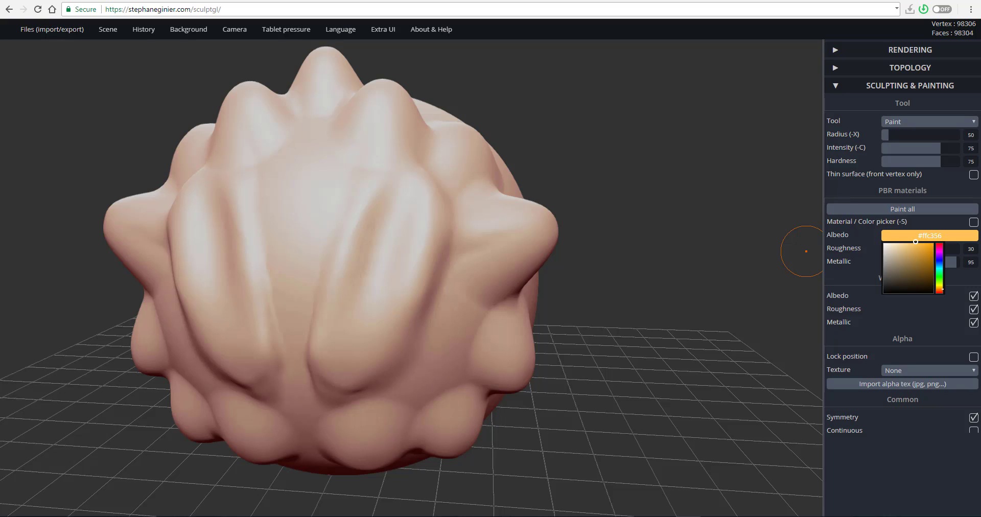
pyautogui.click(927, 236)
pyautogui.click(927, 236)
pyautogui.click(915, 260)
pyautogui.click(927, 236)
pyautogui.click(940, 262)
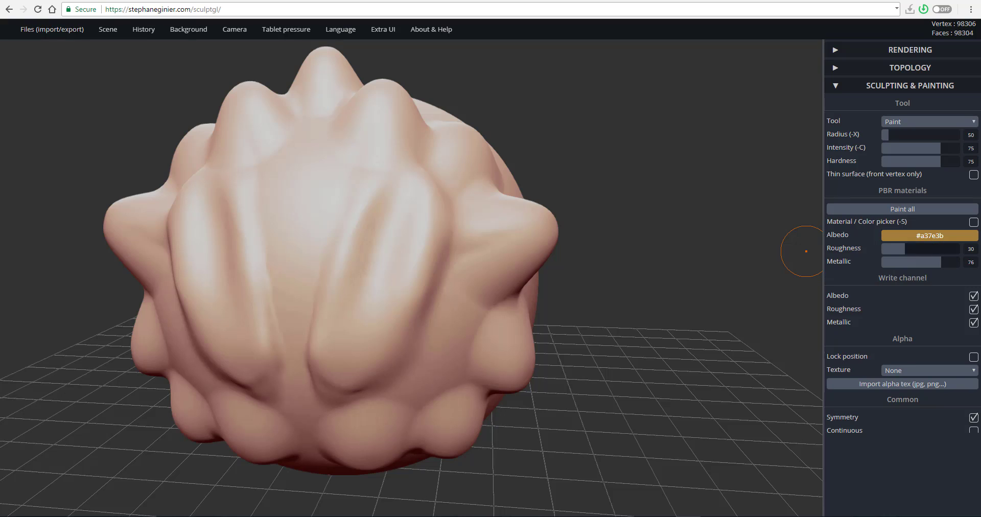
pyautogui.click(935, 236)
pyautogui.click(939, 259)
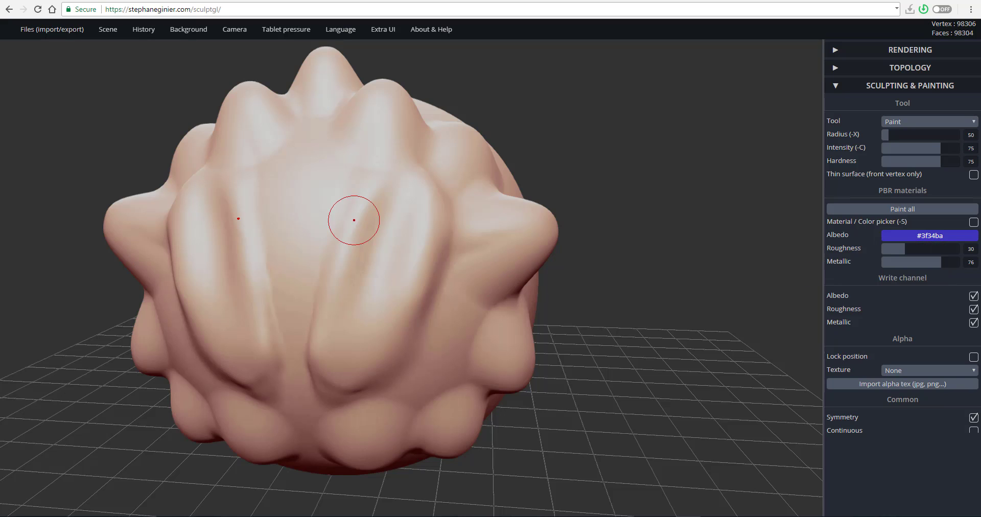
# Paint the mirrored front ridges solid blue and smooth the surface along their edges
pyautogui.moveTo(404, 197)
pyautogui.mouseDown()
pyautogui.moveTo(369, 351)
pyautogui.moveTo(352, 316)
pyautogui.moveTo(378, 202)
pyautogui.moveTo(329, 347)
pyautogui.moveTo(345, 363)
pyautogui.moveTo(432, 271)
pyautogui.moveTo(393, 189)
pyautogui.moveTo(419, 210)
pyautogui.moveTo(375, 323)
pyautogui.mouseUp()
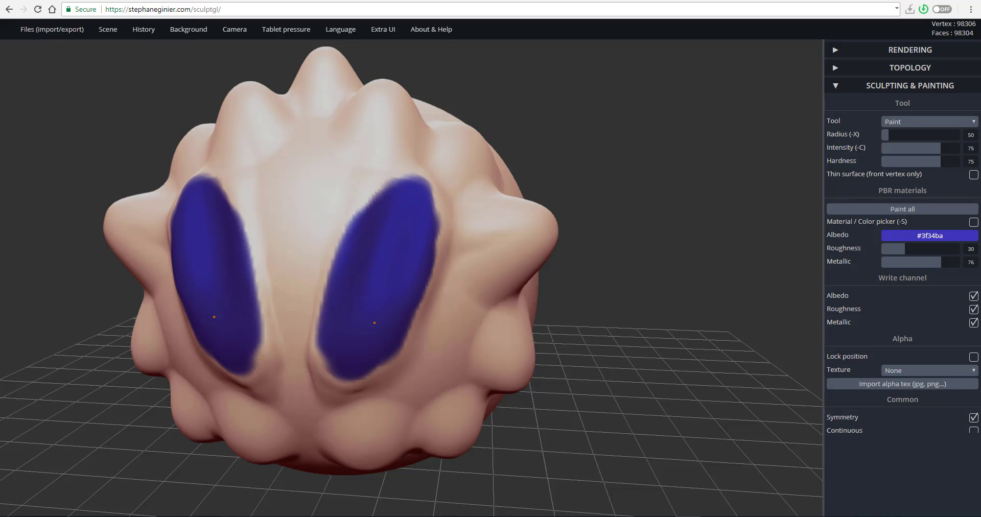
pyautogui.moveTo(362, 356); pyautogui.dragTo(407, 271)
pyautogui.press('shift')
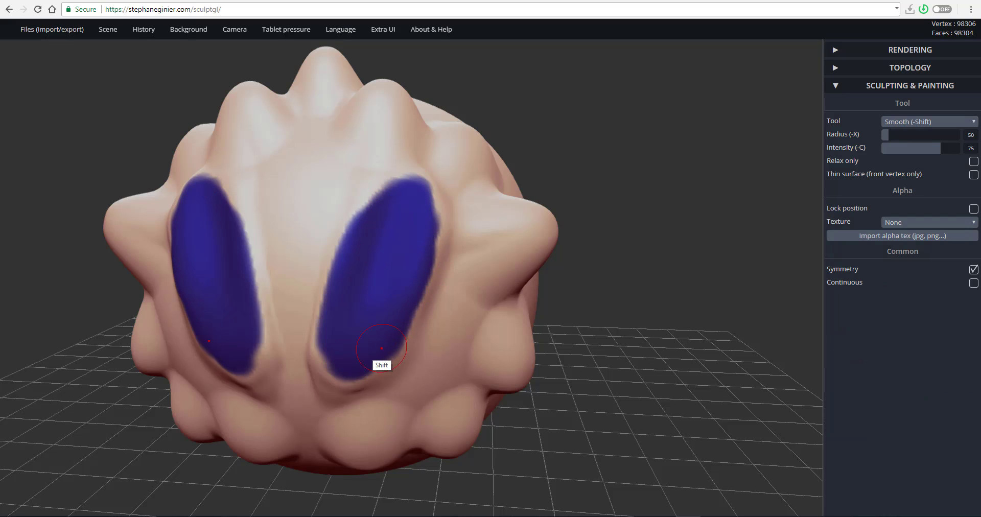
pyautogui.moveTo(348, 223)
pyautogui.keyDown('shift'); pyautogui.mouseDown()
pyautogui.moveTo(392, 356)
pyautogui.moveTo(423, 260)
pyautogui.moveTo(391, 342)
pyautogui.mouseUp(); pyautogui.keyUp('shift')
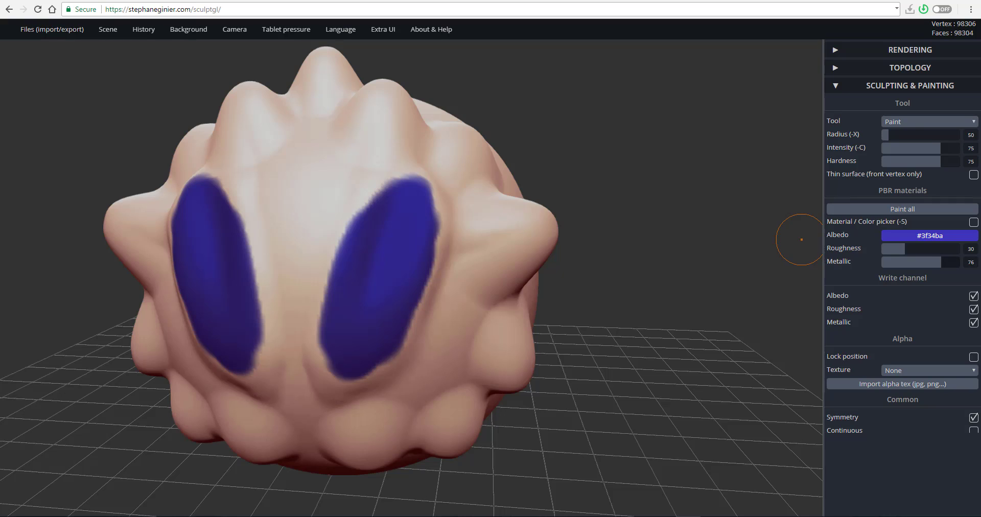
# Set the paint's metallic value to 78 and change the rendering shader from Matcap to PBR
pyautogui.moveTo(941, 262)
pyautogui.mouseDown()
pyautogui.moveTo(954, 262)
pyautogui.moveTo(906, 262)
pyautogui.moveTo(942, 262)
pyautogui.mouseUp()
pyautogui.click(915, 236)
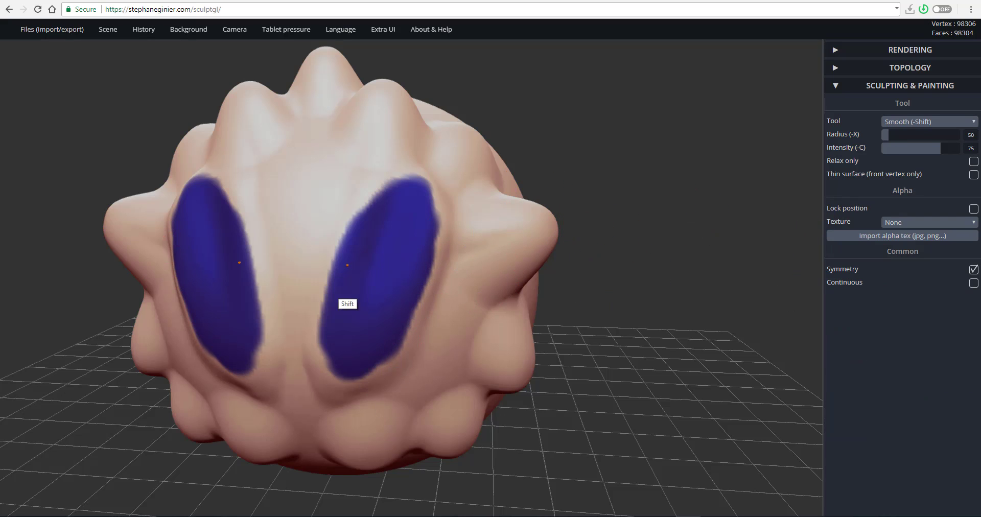
pyautogui.click(909, 49)
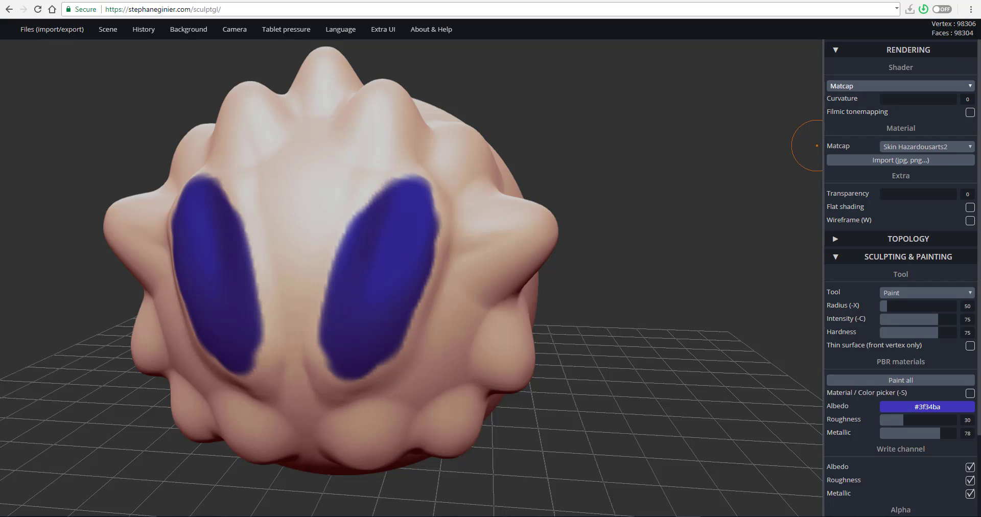
pyautogui.click(900, 86)
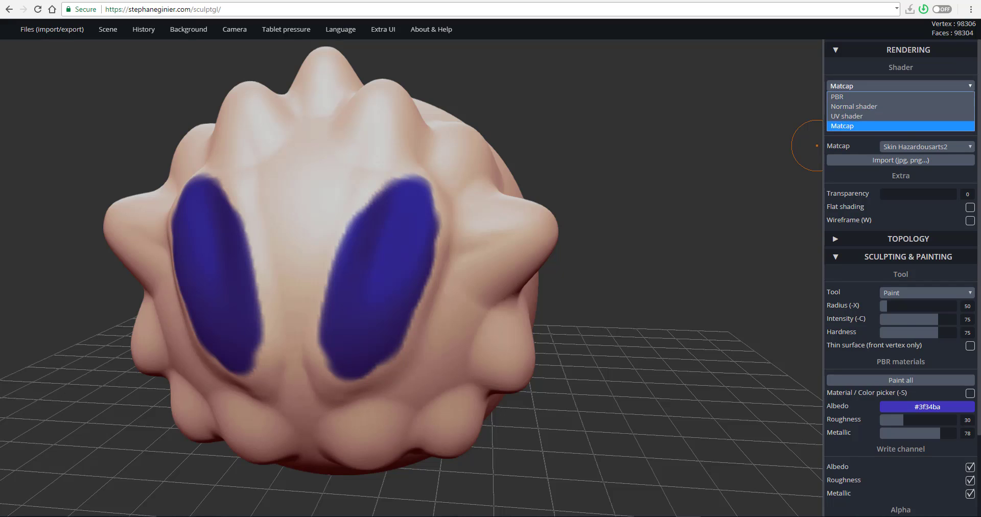
pyautogui.click(854, 97)
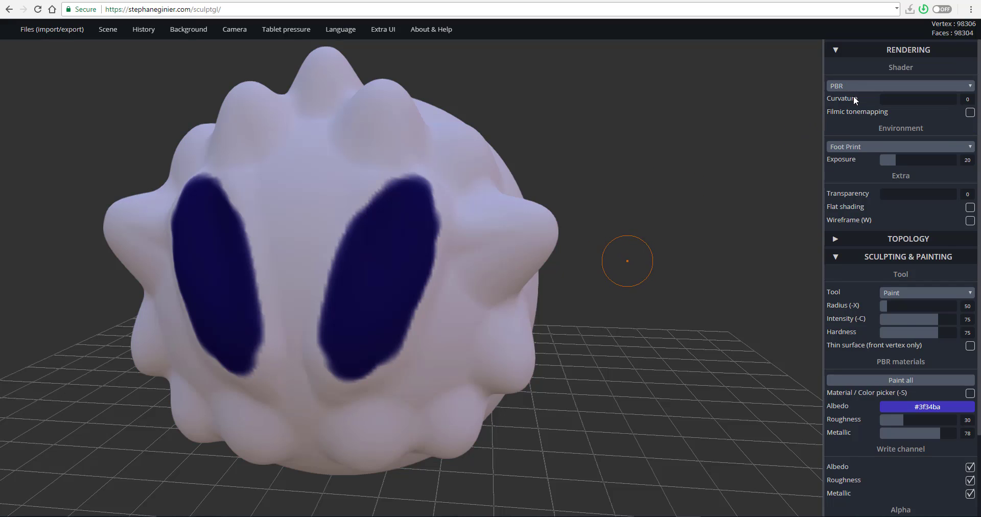
# Set the exposure of the Foot Print environment to 22
pyautogui.moveTo(610, 296)
pyautogui.mouseDown()
pyautogui.moveTo(567, 300)
pyautogui.moveTo(596, 300)
pyautogui.moveTo(727, 221)
pyautogui.moveTo(605, 283)
pyautogui.mouseUp()
pyautogui.press('shift')
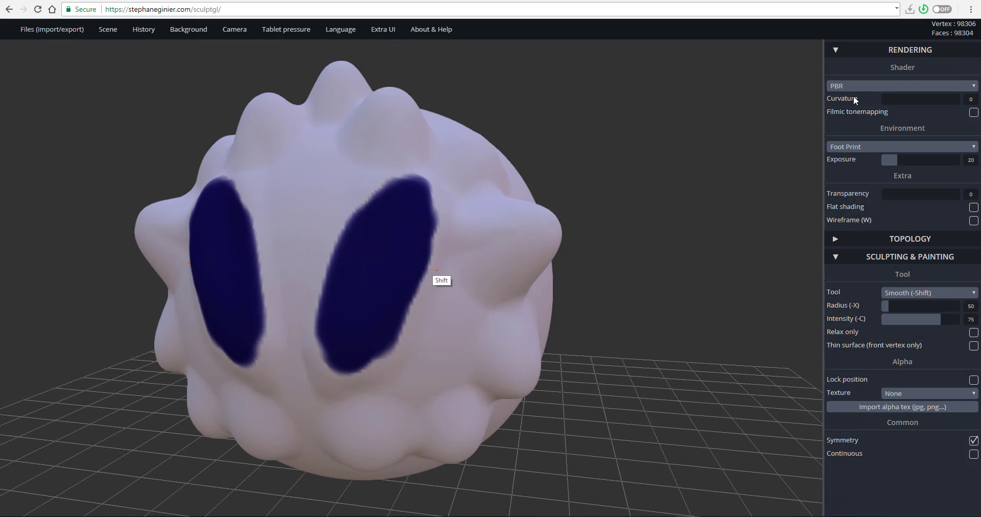
pyautogui.moveTo(649, 158)
pyautogui.mouseDown()
pyautogui.moveTo(621, 166)
pyautogui.moveTo(649, 149)
pyautogui.moveTo(711, 177)
pyautogui.mouseUp()
pyautogui.moveTo(642, 189)
pyautogui.mouseDown()
pyautogui.moveTo(565, 158)
pyautogui.moveTo(505, 150)
pyautogui.mouseUp()
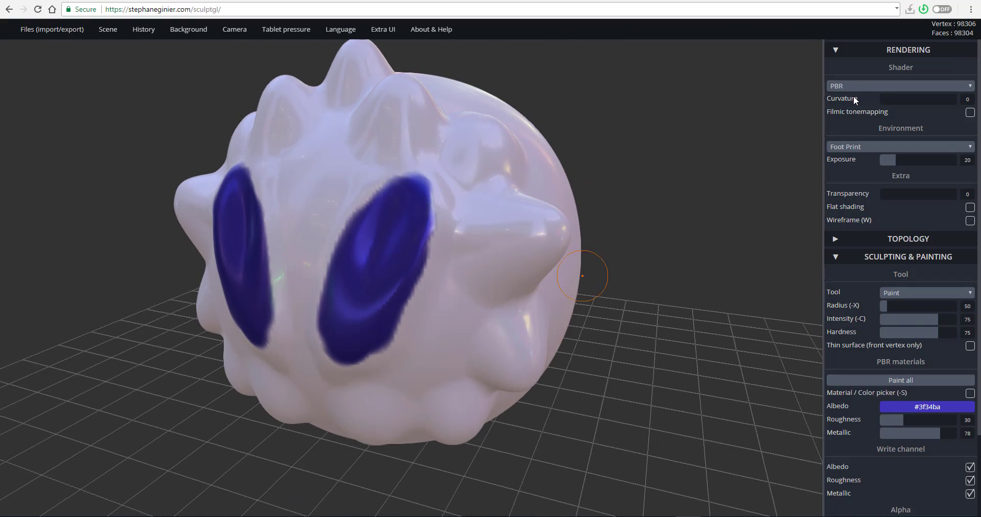
pyautogui.moveTo(895, 160)
pyautogui.mouseDown()
pyautogui.moveTo(934, 160)
pyautogui.moveTo(886, 159)
pyautogui.mouseUp()
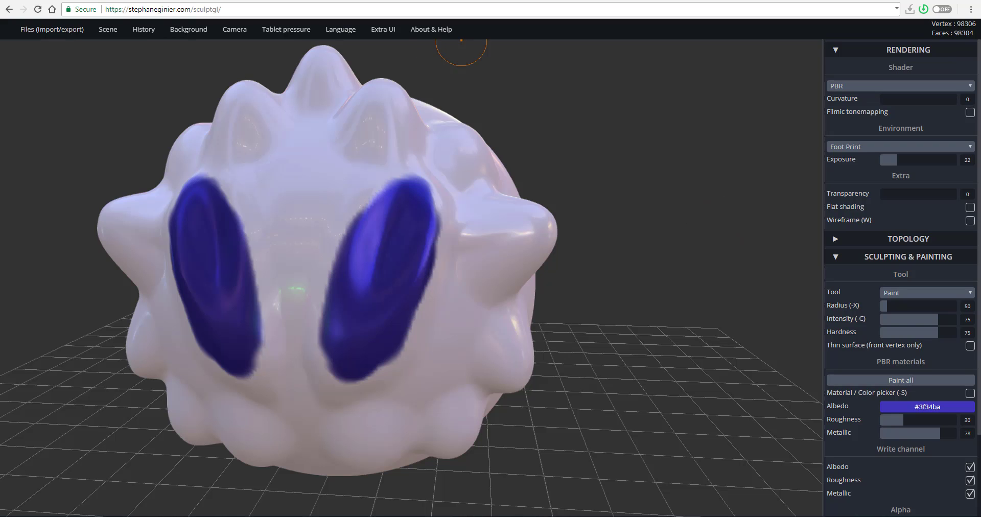
# Turn on the wireframe display over the painted model
pyautogui.keyDown('alt'); pyautogui.moveTo(436, 226); pyautogui.dragTo(442, 202); pyautogui.keyUp('alt')
pyautogui.moveTo(585, 156)
pyautogui.keyDown('alt'); pyautogui.mouseDown()
pyautogui.moveTo(524, 176)
pyautogui.moveTo(503, 242)
pyautogui.moveTo(574, 158)
pyautogui.mouseUp(); pyautogui.keyUp('alt')
pyautogui.moveTo(581, 199)
pyautogui.keyDown('alt'); pyautogui.mouseDown()
pyautogui.moveTo(602, 179)
pyautogui.moveTo(575, 164)
pyautogui.moveTo(610, 183)
pyautogui.mouseUp(); pyautogui.keyUp('alt')
pyautogui.press('w')
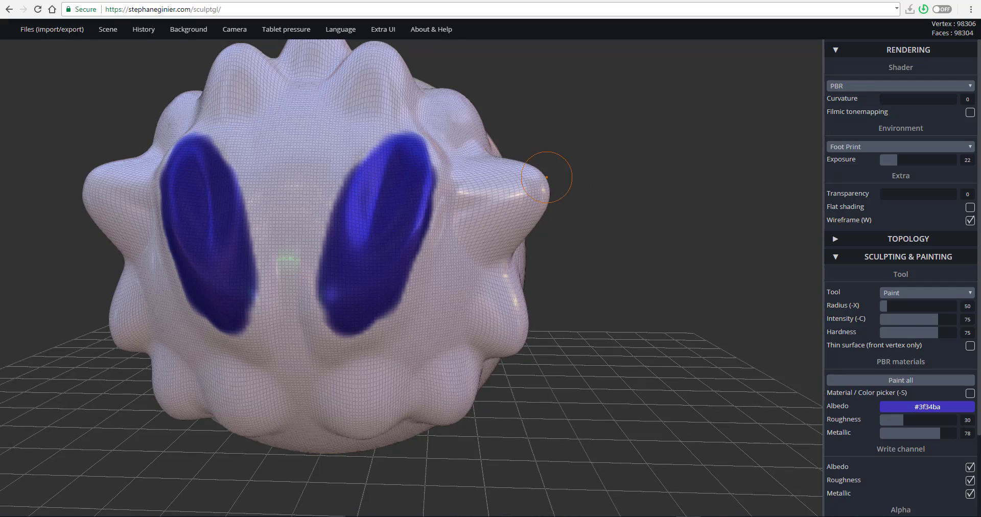
# Mask a mirrored oval patch on each side of the face, just below and outside the blue ridges
pyautogui.moveTo(573, 246)
pyautogui.keyDown('alt'); pyautogui.mouseDown()
pyautogui.moveTo(603, 247)
pyautogui.moveTo(565, 219)
pyautogui.moveTo(598, 247)
pyautogui.moveTo(672, 221)
pyautogui.moveTo(541, 227)
pyautogui.moveTo(585, 231)
pyautogui.mouseUp(); pyautogui.keyUp('alt')
pyautogui.press('ctrl')
pyautogui.keyDown('ctrl'); pyautogui.moveTo(585, 231); pyautogui.dragTo(669, 365, button='right'); pyautogui.keyUp('ctrl')
pyautogui.moveTo(582, 303)
pyautogui.keyDown('alt'); pyautogui.mouseDown()
pyautogui.moveTo(634, 266)
pyautogui.moveTo(384, 272)
pyautogui.moveTo(377, 258)
pyautogui.moveTo(420, 263)
pyautogui.moveTo(419, 275)
pyautogui.mouseUp(); pyautogui.keyUp('alt')
pyautogui.press('ctrl')
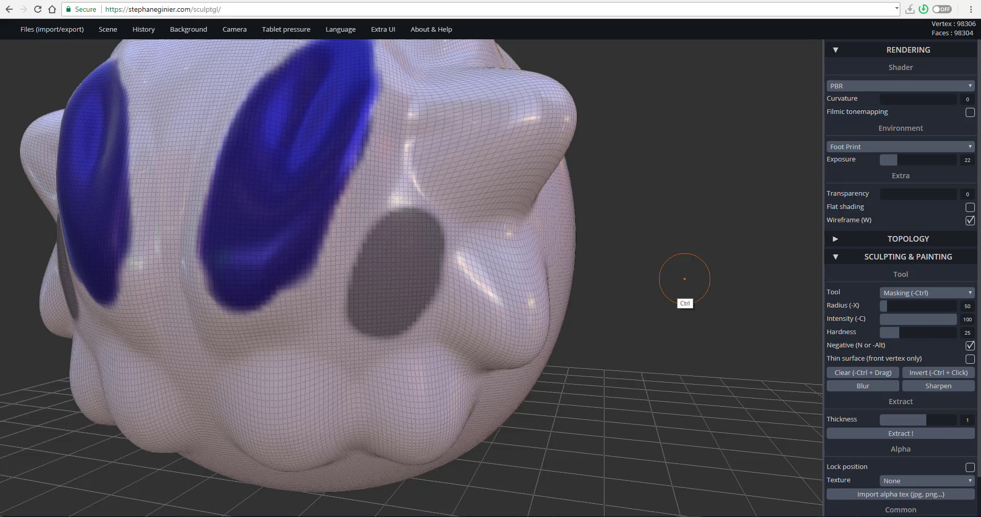
# Invert the mask back and forth, ending with only the oval cheek patches unmasked
pyautogui.keyDown('ctrl'); pyautogui.click(687, 281); pyautogui.keyUp('ctrl')
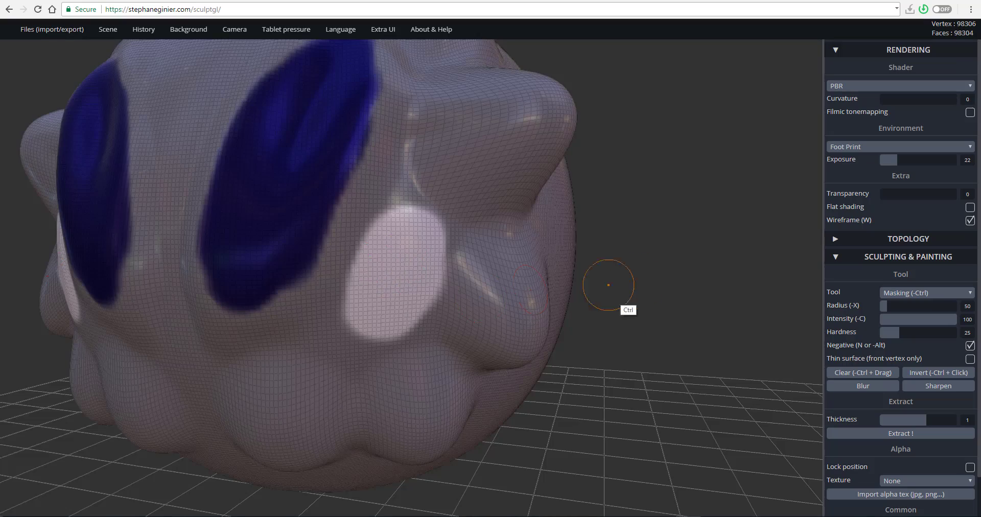
pyautogui.keyDown('ctrl'); pyautogui.click(653, 263); pyautogui.keyUp('ctrl')
pyautogui.keyDown('ctrl'); pyautogui.click(654, 265); pyautogui.keyUp('ctrl')
pyautogui.keyDown('ctrl'); pyautogui.click(654, 271); pyautogui.keyUp('ctrl')
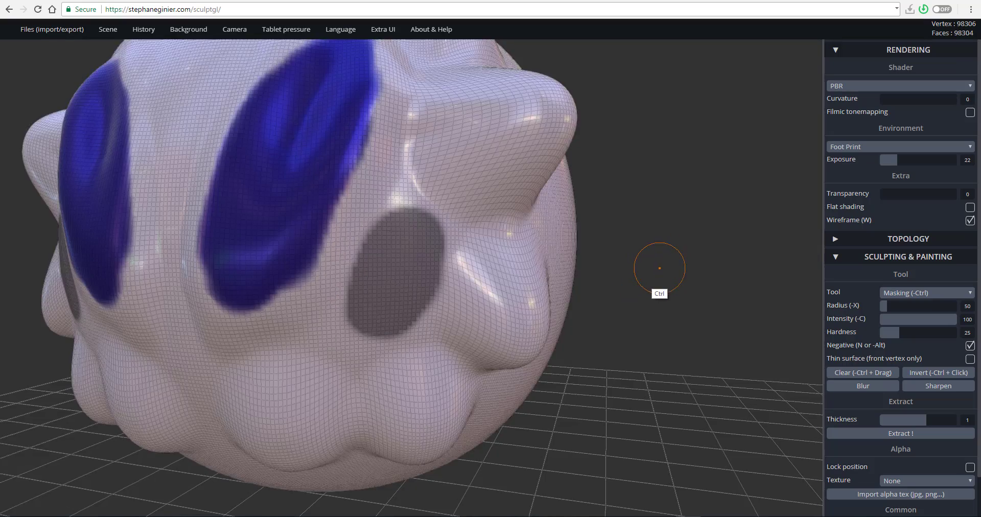
pyautogui.keyDown('ctrl'); pyautogui.click(657, 269); pyautogui.keyUp('ctrl')
pyautogui.keyDown('ctrl'); pyautogui.click(657, 269); pyautogui.keyUp('ctrl')
pyautogui.keyDown('ctrl'); pyautogui.click(658, 271); pyautogui.keyUp('ctrl')
pyautogui.keyDown('ctrl'); pyautogui.click(659, 275); pyautogui.keyUp('ctrl')
pyautogui.keyDown('ctrl'); pyautogui.click(659, 274); pyautogui.keyUp('ctrl')
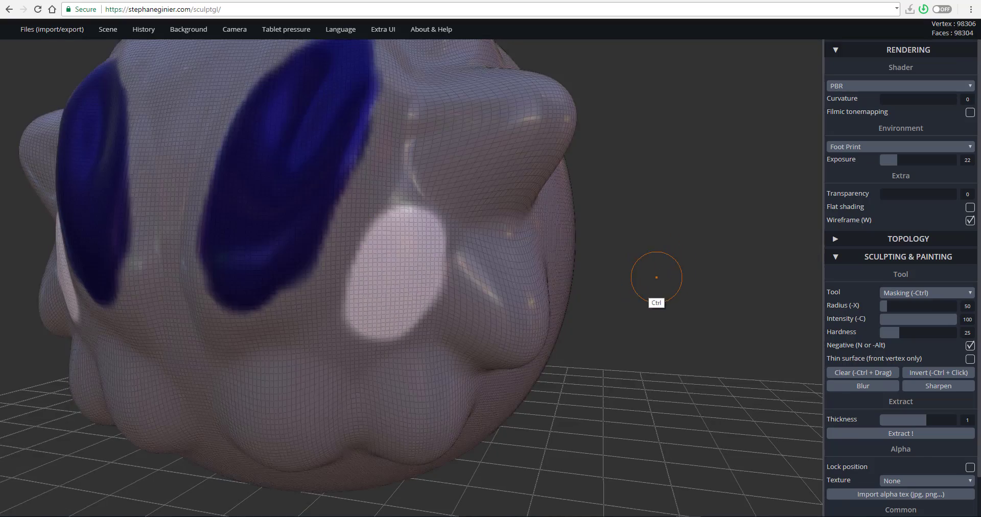
# Hide the wireframe and displace the unmasked cheek patches inward with the Transform tool, hollowing out mirrored holes
pyautogui.moveTo(655, 276)
pyautogui.mouseDown()
pyautogui.moveTo(698, 311)
pyautogui.moveTo(664, 312)
pyautogui.mouseUp()
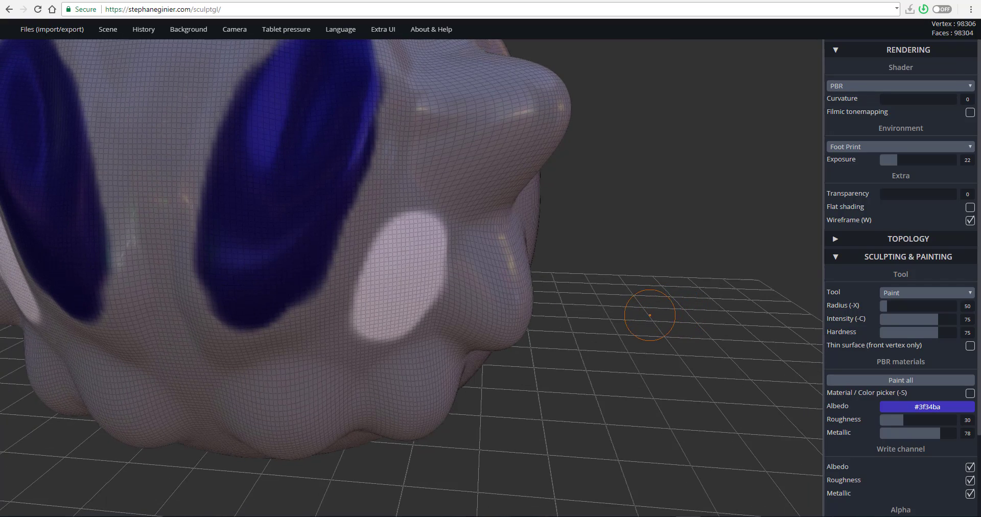
pyautogui.press('e')
pyautogui.moveTo(541, 340); pyautogui.dragTo(605, 372)
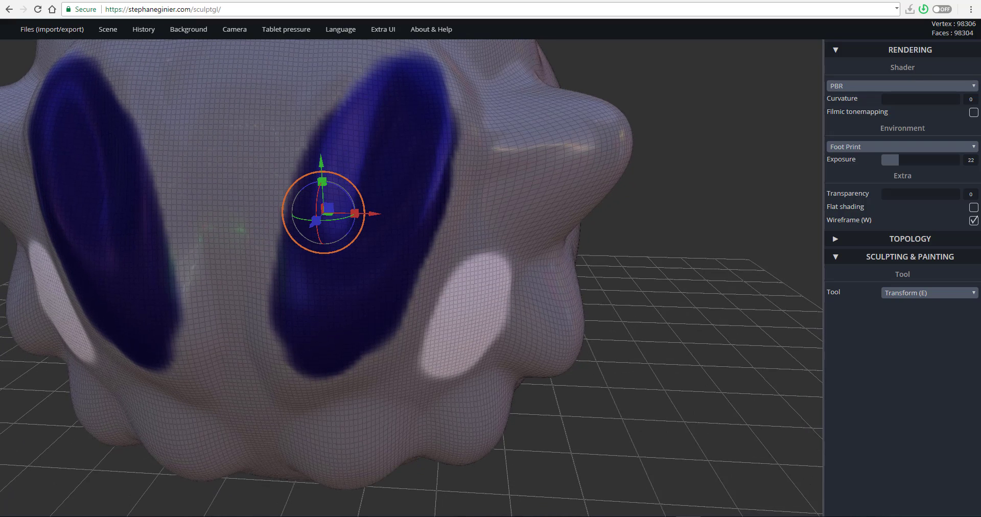
pyautogui.press('w')
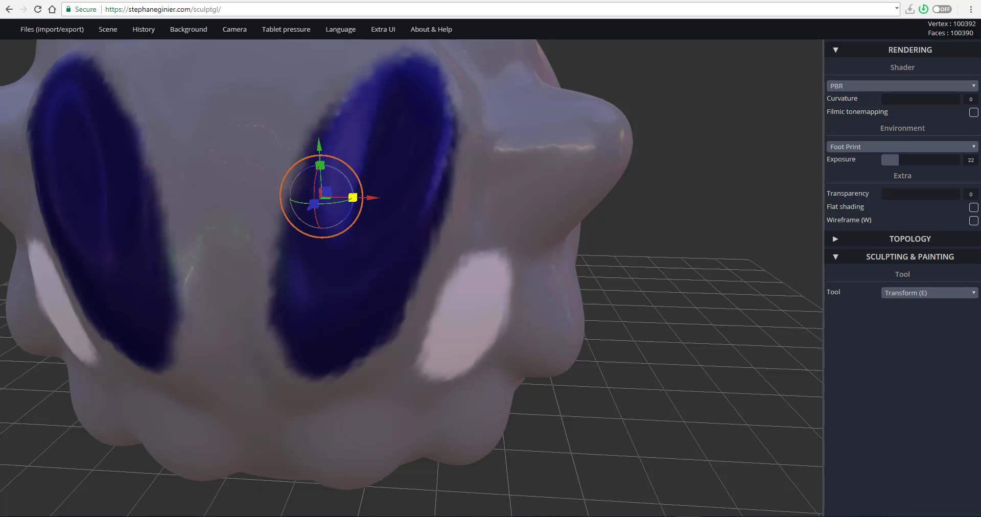
pyautogui.moveTo(353, 197); pyautogui.dragTo(367, 198)
pyautogui.moveTo(646, 286); pyautogui.dragTo(548, 282, button='right')
pyautogui.moveTo(424, 200); pyautogui.dragTo(438, 202)
pyautogui.moveTo(526, 283); pyautogui.dragTo(531, 242, button='right')
pyautogui.moveTo(551, 248); pyautogui.dragTo(509, 275, button='right')
# Clear the mask and mask a small mirrored spot on each of the large side spikes
pyautogui.keyDown('ctrl'); pyautogui.click(634, 215); pyautogui.keyUp('ctrl')
pyautogui.keyDown('ctrl'); pyautogui.moveTo(625, 247); pyautogui.dragTo(652, 250); pyautogui.keyUp('ctrl')
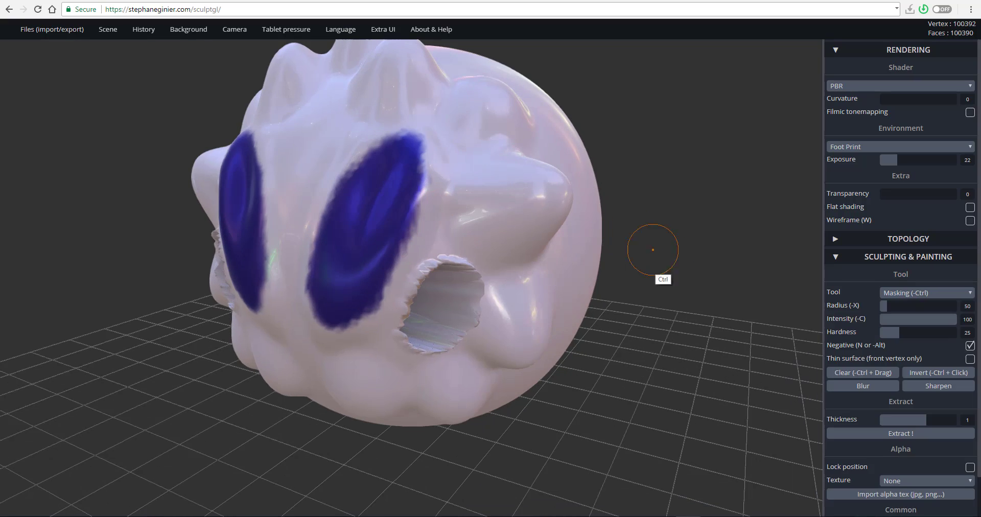
pyautogui.moveTo(664, 233)
pyautogui.mouseDown(button='right')
pyautogui.moveTo(676, 254)
pyautogui.moveTo(657, 195)
pyautogui.mouseUp(button='right')
pyautogui.press('ctrl')
pyautogui.keyDown('ctrl'); pyautogui.moveTo(501, 181); pyautogui.dragTo(523, 199); pyautogui.keyUp('ctrl')
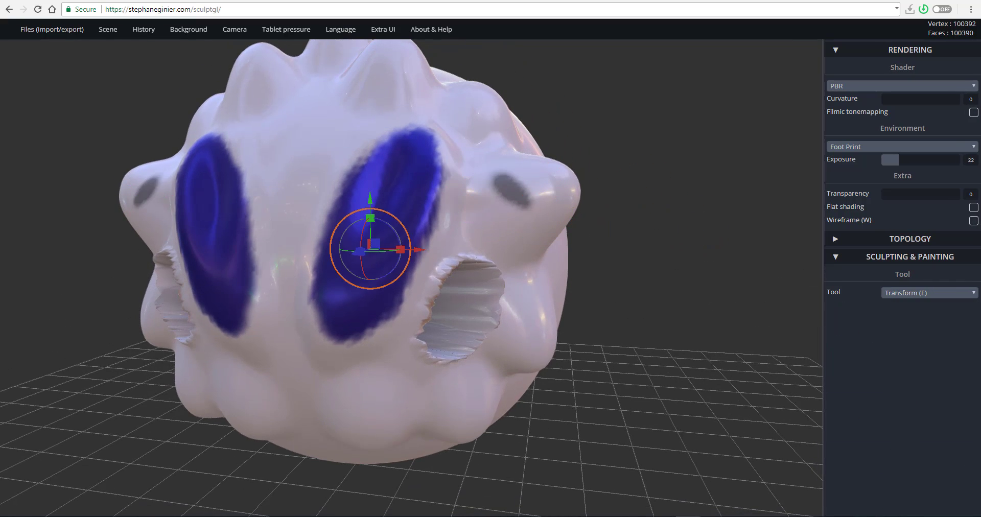
pyautogui.press('ctrl')
pyautogui.keyDown('alt'); pyautogui.moveTo(542, 208); pyautogui.dragTo(569, 251, button='right'); pyautogui.keyUp('alt')
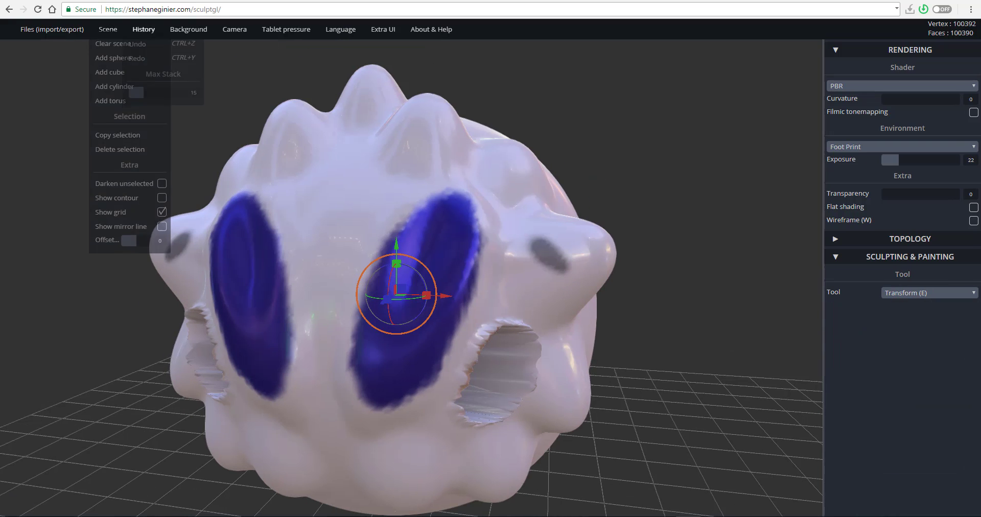
pyautogui.moveTo(108, 29)
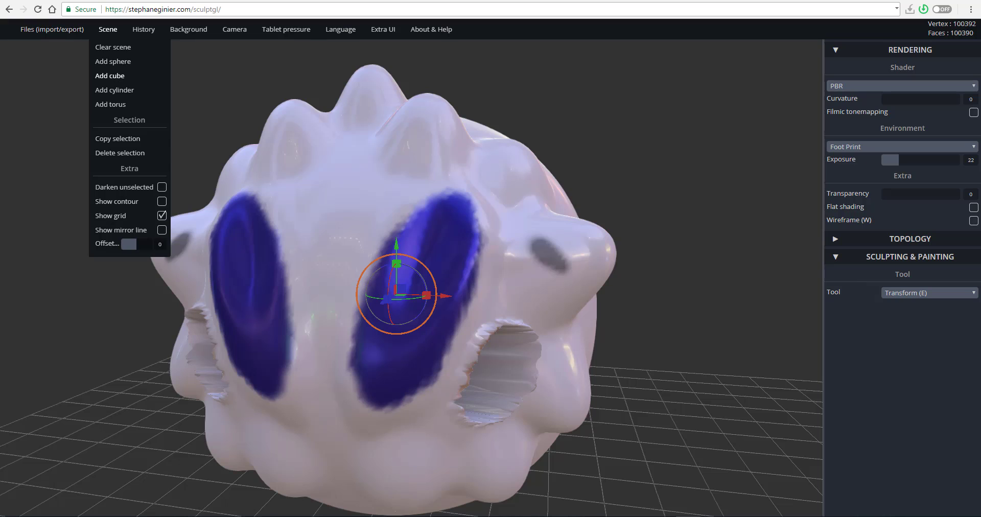
pyautogui.moveTo(52, 29)
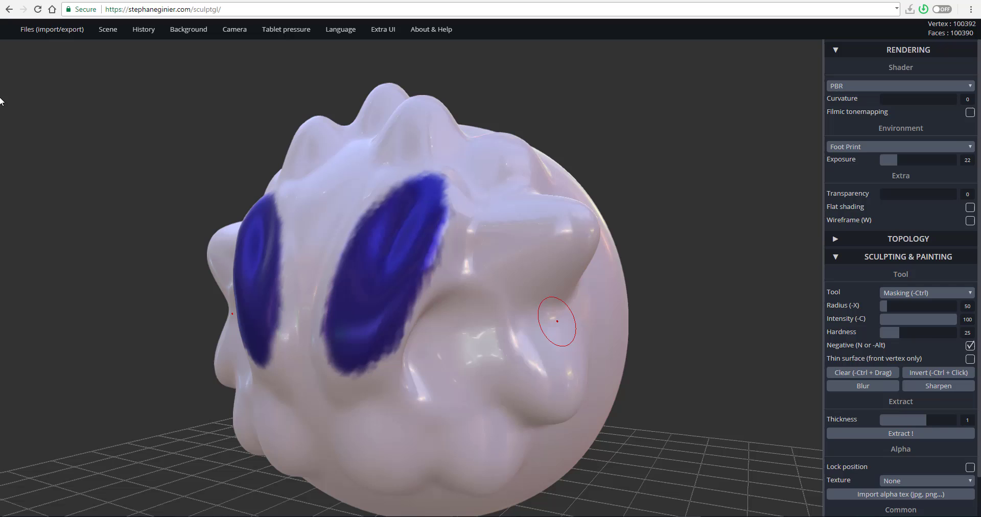
pyautogui.press('shift')
pyautogui.moveTo(637, 309); pyautogui.dragTo(689, 298)
pyautogui.keyDown('alt'); pyautogui.moveTo(596, 256); pyautogui.dragTo(679, 219); pyautogui.keyUp('alt')
pyautogui.moveTo(646, 264); pyautogui.dragTo(665, 236)
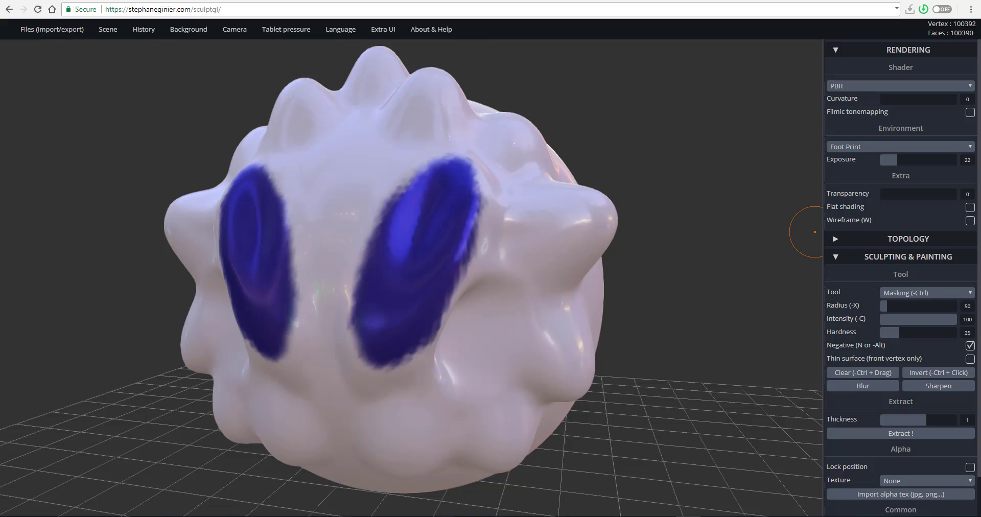
# Show the topology settings, voxel-remesh the model as manifold triangles at resolution 150, and turn on the wireframe to inspect it
pyautogui.click(836, 257)
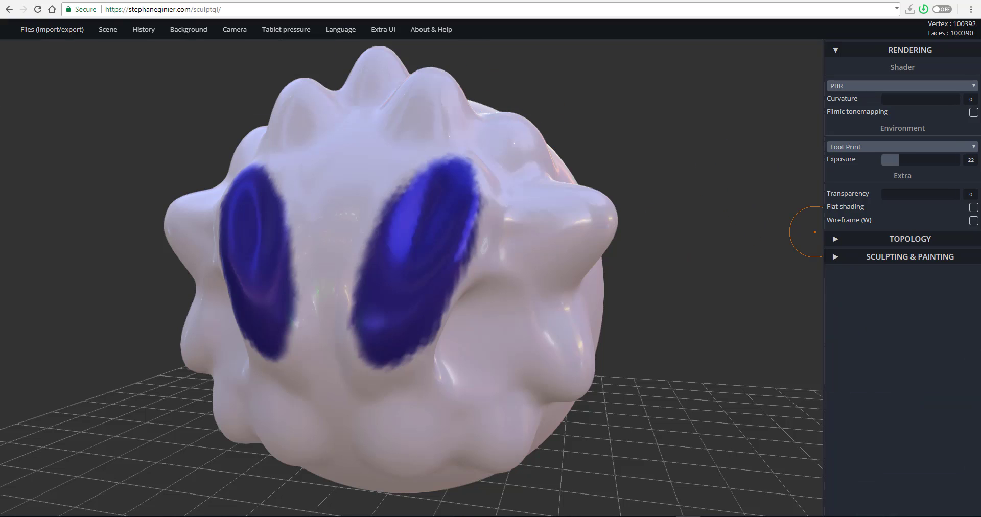
pyautogui.click(909, 239)
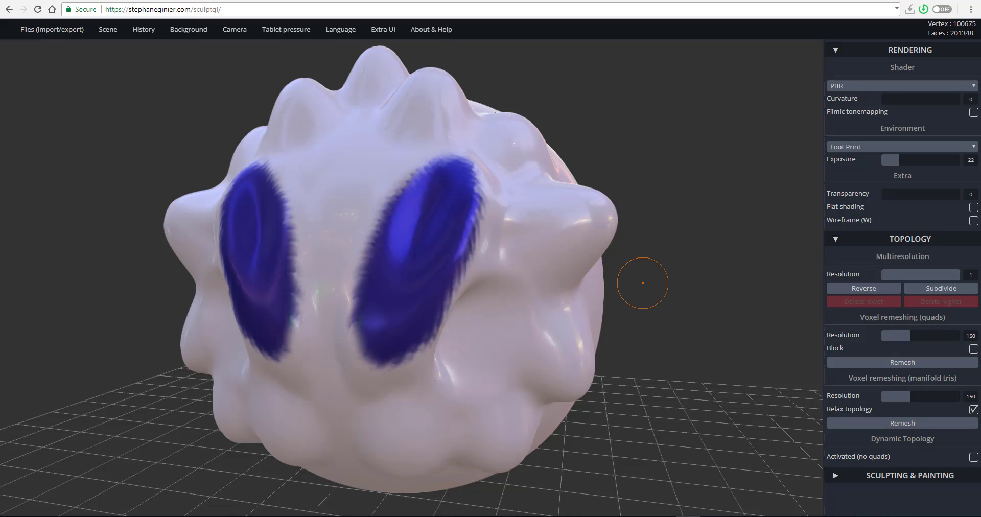
pyautogui.press('w')
pyautogui.moveTo(684, 297); pyautogui.dragTo(607, 306)
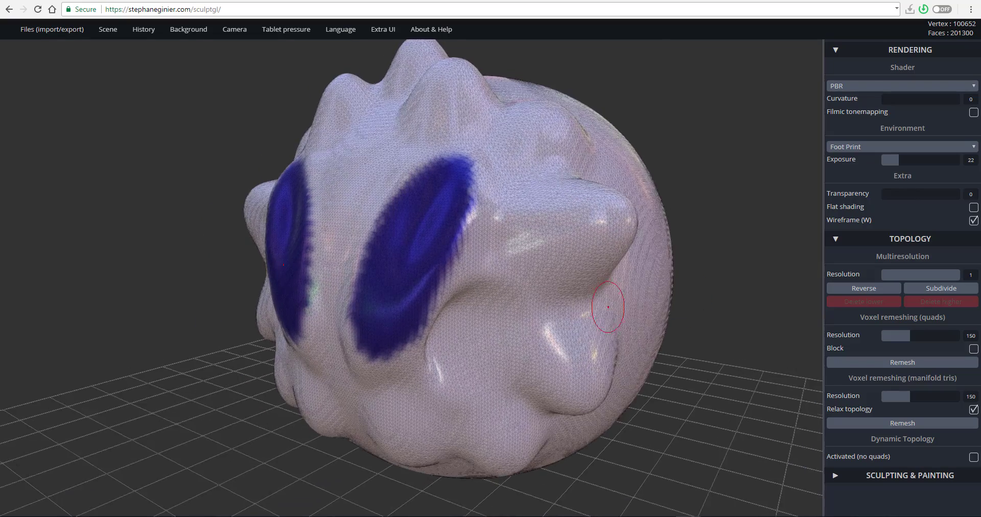
pyautogui.scroll(6, 715, 326)
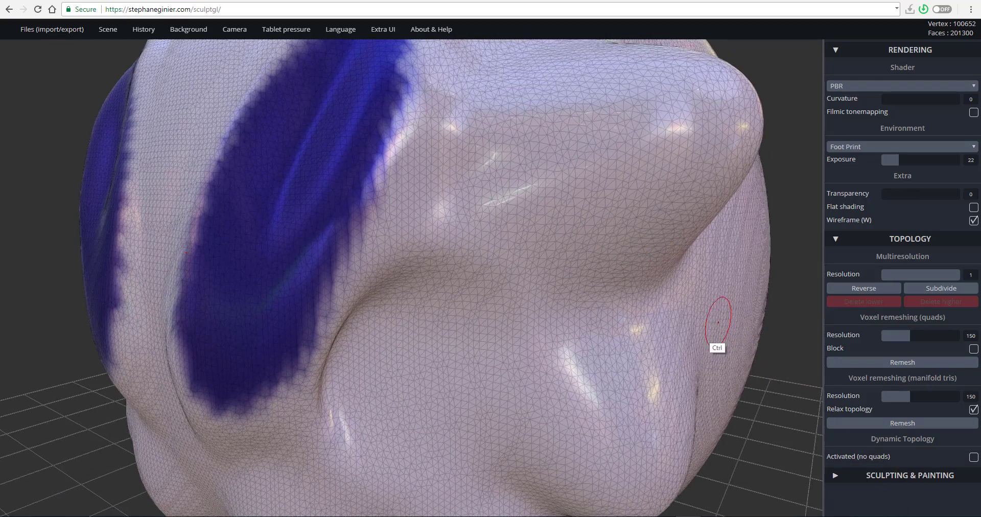
# Undo the triangle voxel remeshing to restore the quad mesh
pyautogui.hotkey('ctrl', 'z')
pyautogui.hotkey('ctrl', 'z')
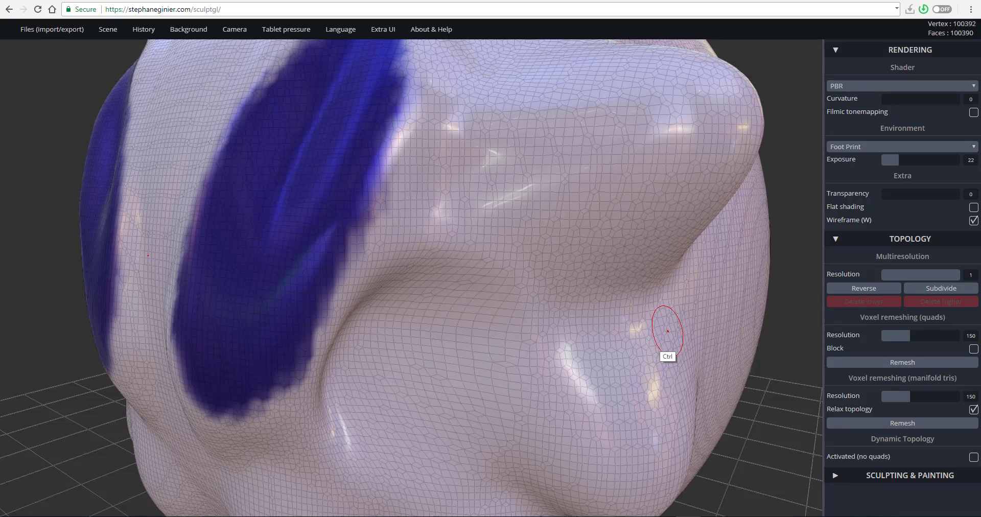
pyautogui.hotkey('ctrl', 'z')
# Examine the triangle wireframe around the large side spike up close
pyautogui.moveTo(715, 323); pyautogui.dragTo(759, 317, button='right')
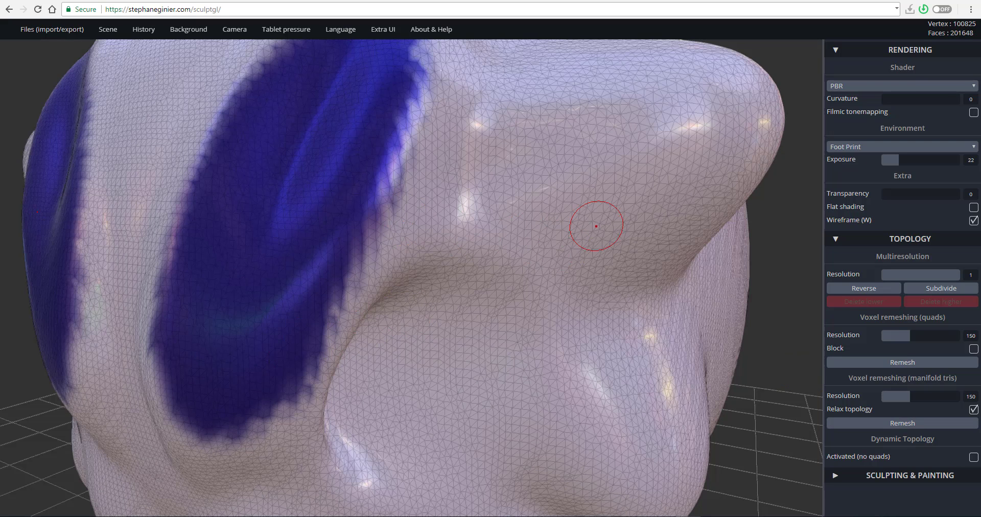
pyautogui.keyDown('alt'); pyautogui.moveTo(705, 286); pyautogui.dragTo(688, 348, button='right'); pyautogui.keyUp('alt')
pyautogui.moveTo(688, 348)
pyautogui.keyDown('alt'); pyautogui.mouseDown()
pyautogui.moveTo(677, 407)
pyautogui.moveTo(707, 408)
pyautogui.mouseUp(); pyautogui.keyUp('alt')
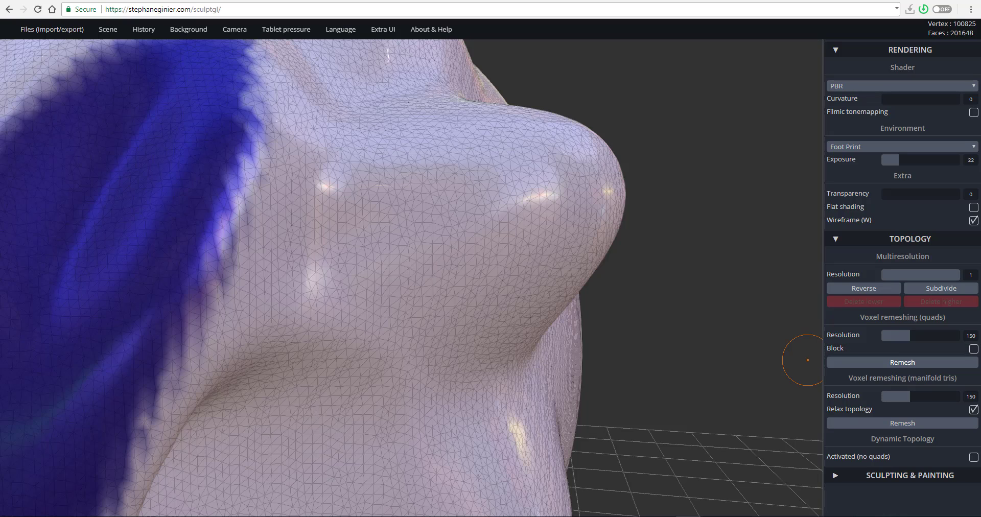
# Voxel-remesh the model into quads at resolution 150 and inspect the wireframe around the large side spike
pyautogui.click(902, 362)
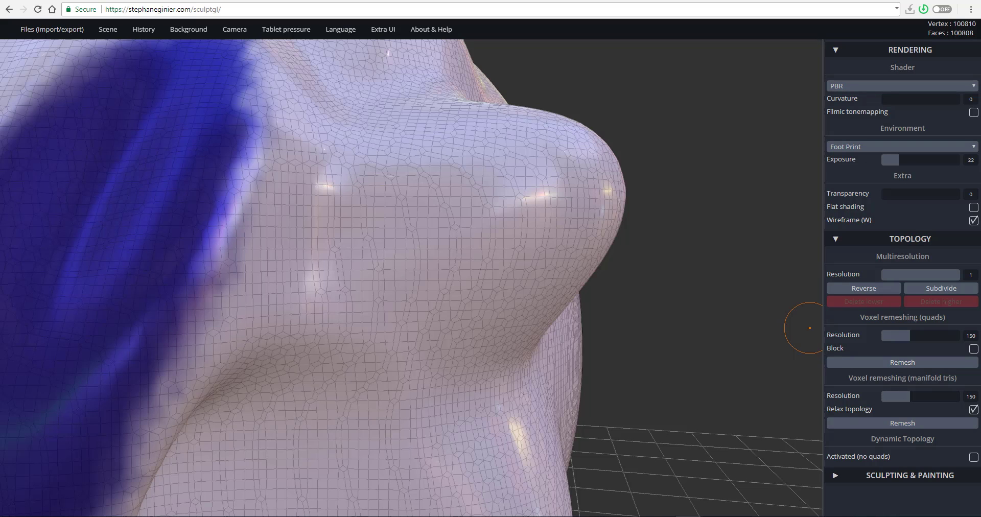
pyautogui.moveTo(620, 326)
pyautogui.keyDown('alt'); pyautogui.mouseDown()
pyautogui.moveTo(623, 412)
pyautogui.moveTo(630, 312)
pyautogui.moveTo(631, 324)
pyautogui.mouseUp(); pyautogui.keyUp('alt')
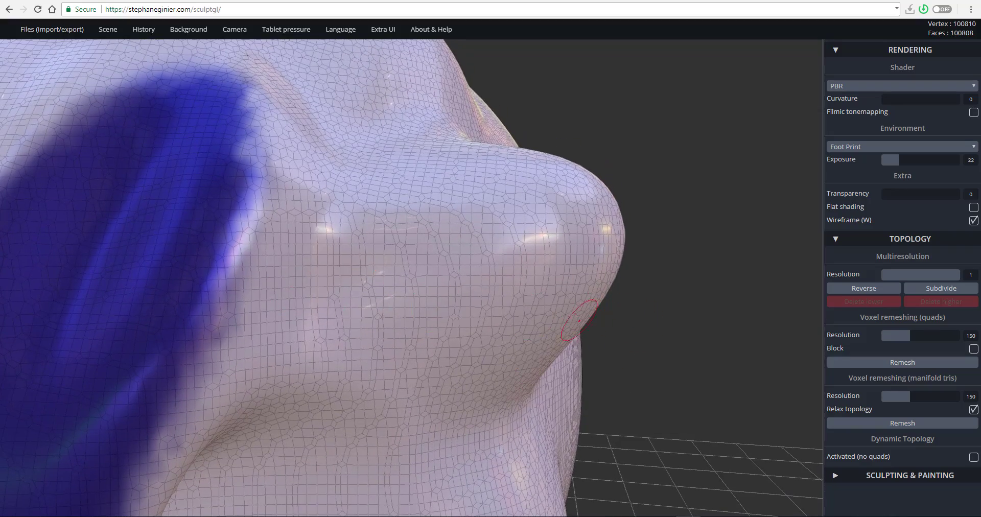
pyautogui.keyDown('alt'); pyautogui.moveTo(681, 340); pyautogui.dragTo(515, 153); pyautogui.keyUp('alt')
pyautogui.moveTo(565, 252); pyautogui.dragTo(435, 265)
pyautogui.keyDown('ctrl'); pyautogui.moveTo(435, 265); pyautogui.dragTo(604, 428, button='right'); pyautogui.keyUp('ctrl')
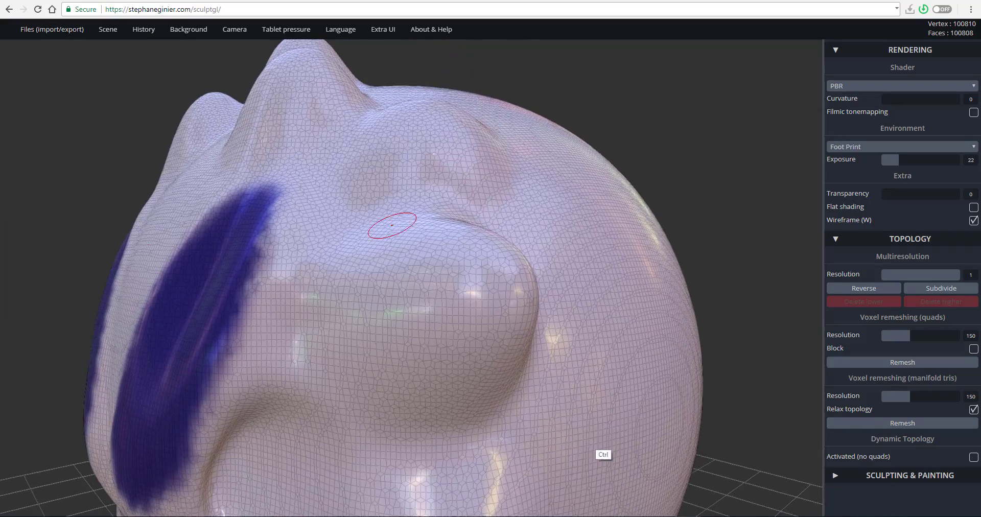
pyautogui.moveTo(530, 309)
pyautogui.keyDown('ctrl'); pyautogui.mouseDown(button='right')
pyautogui.moveTo(584, 348)
pyautogui.moveTo(587, 338)
pyautogui.mouseUp(button='right'); pyautogui.keyUp('ctrl')
pyautogui.moveTo(497, 324)
pyautogui.keyDown('ctrl'); pyautogui.mouseDown(button='right')
pyautogui.moveTo(548, 387)
pyautogui.moveTo(495, 320)
pyautogui.moveTo(582, 308)
pyautogui.mouseUp(button='right'); pyautogui.keyUp('ctrl')
pyautogui.keyDown('ctrl'); pyautogui.moveTo(459, 340); pyautogui.dragTo(606, 153); pyautogui.keyUp('ctrl')
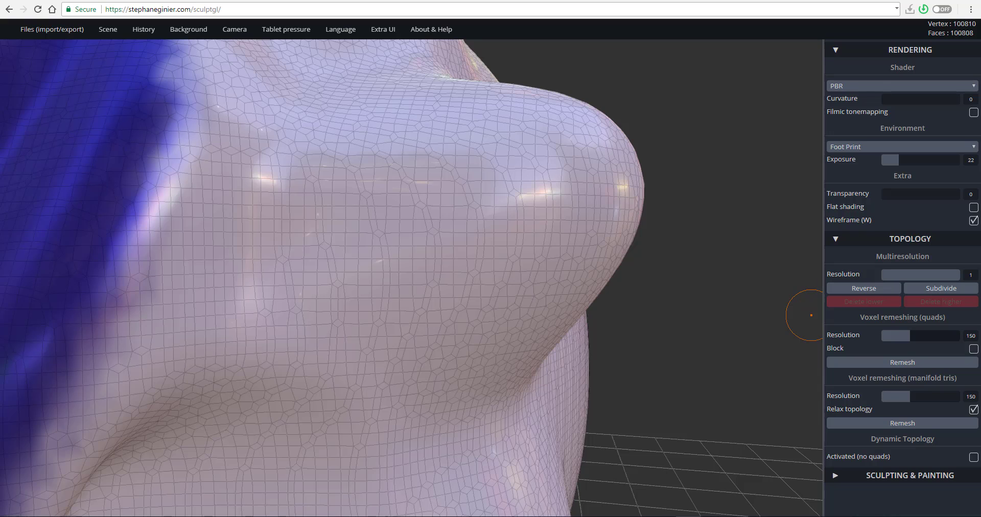
# Lower the voxel resolution to 64 and remesh the model into coarser quads
pyautogui.click(898, 335)
pyautogui.moveTo(898, 335); pyautogui.dragTo(892, 335)
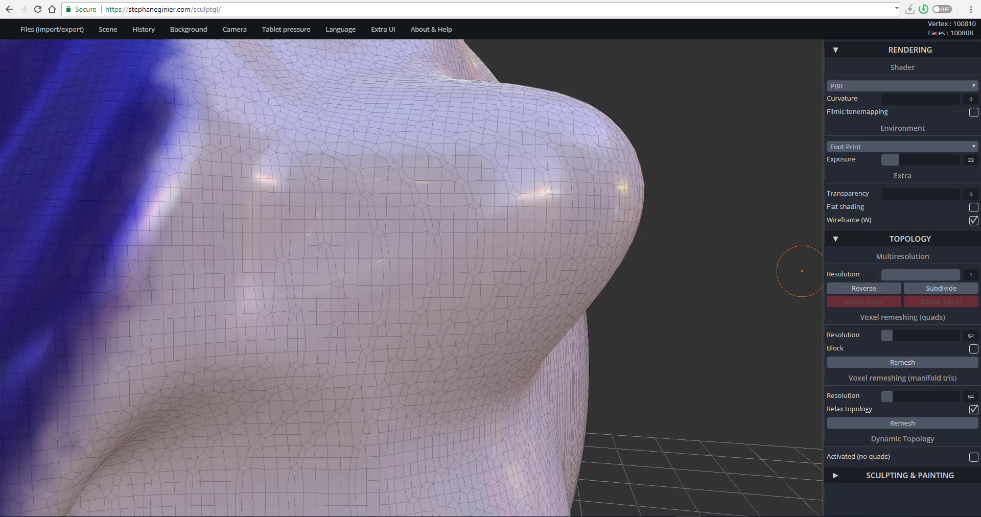
pyautogui.click(902, 362)
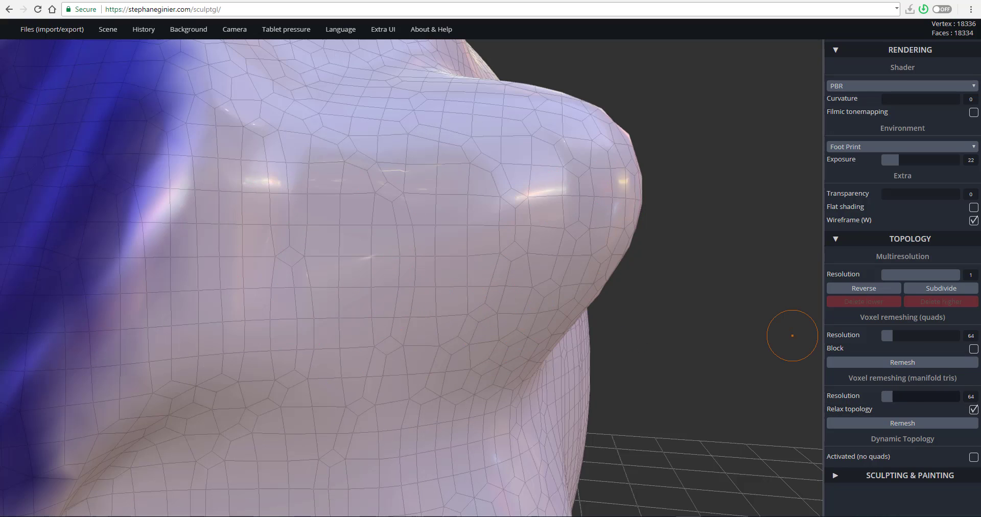
# Raise the voxel resolution to 110 and remesh the model as relaxed manifold triangles
pyautogui.click(918, 396)
pyautogui.click(901, 336)
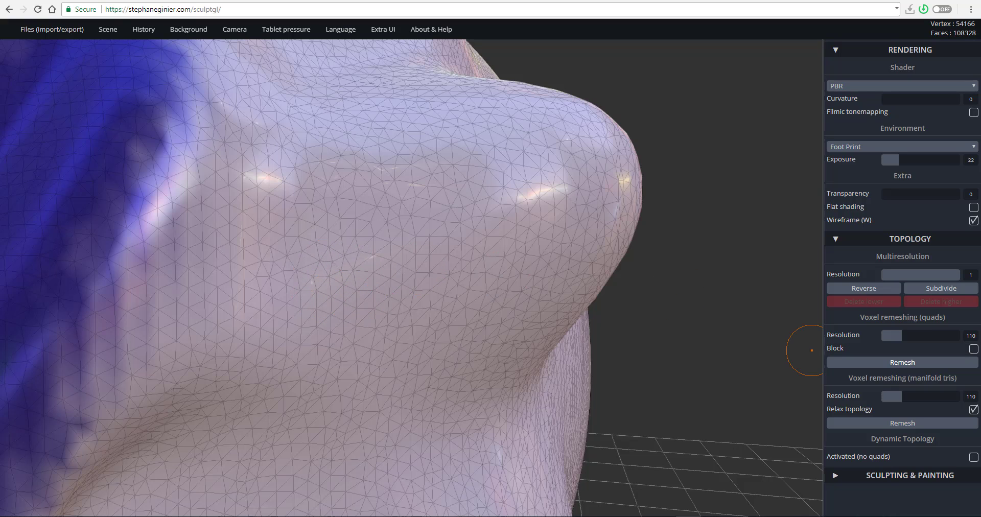
pyautogui.click(902, 362)
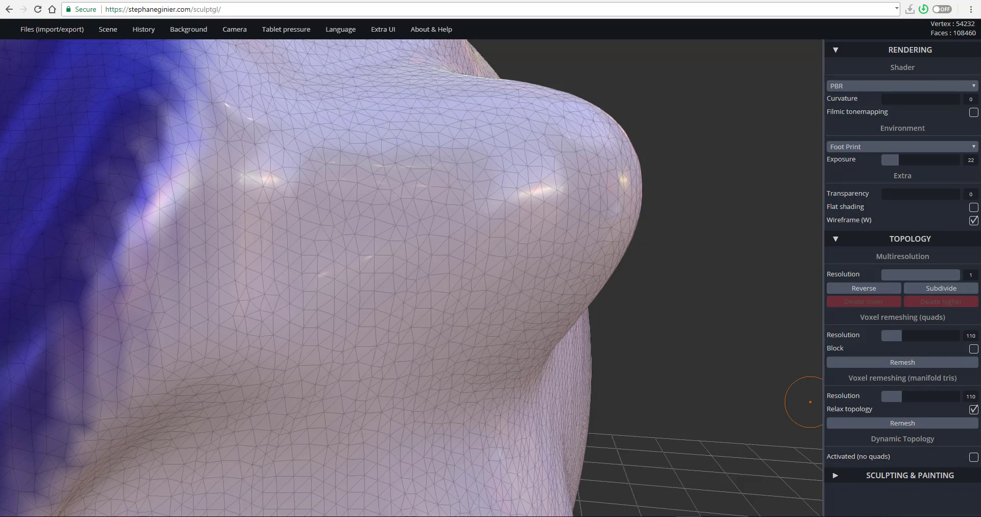
# Activate dynamic topology and test a dab of the current masking tool on the side spike
pyautogui.click(974, 457)
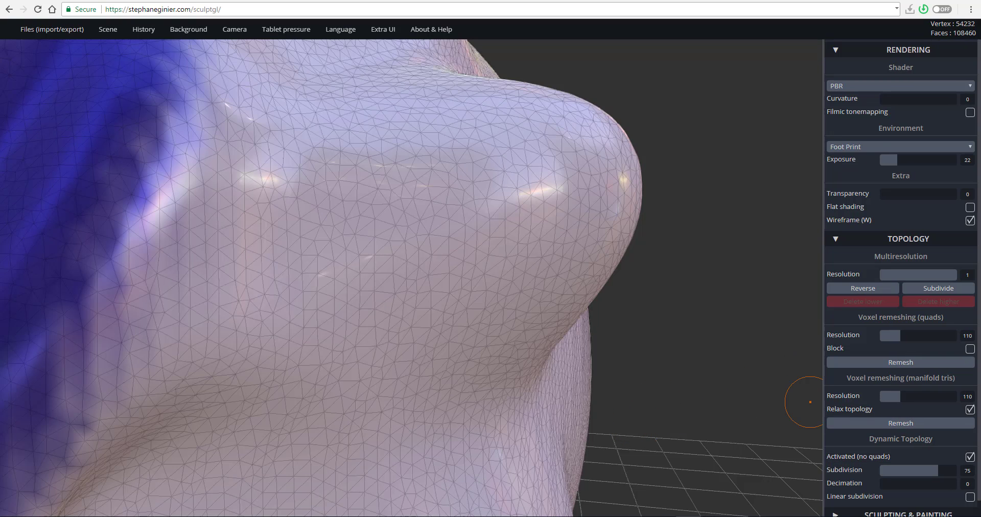
pyautogui.scroll(-1, 901, 278)
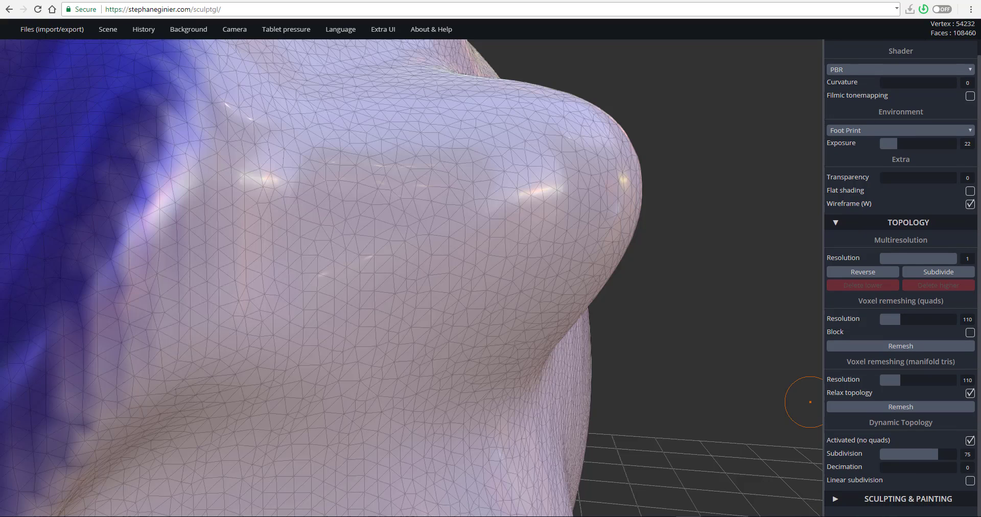
pyautogui.moveTo(452, 244); pyautogui.dragTo(448, 242)
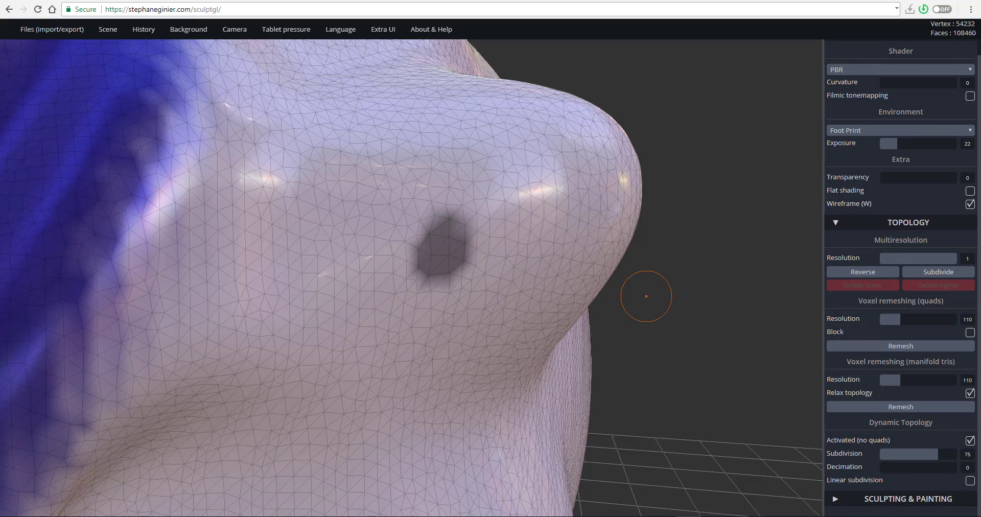
pyautogui.moveTo(647, 296)
pyautogui.mouseDown()
pyautogui.moveTo(659, 326)
pyautogui.moveTo(639, 275)
pyautogui.mouseUp()
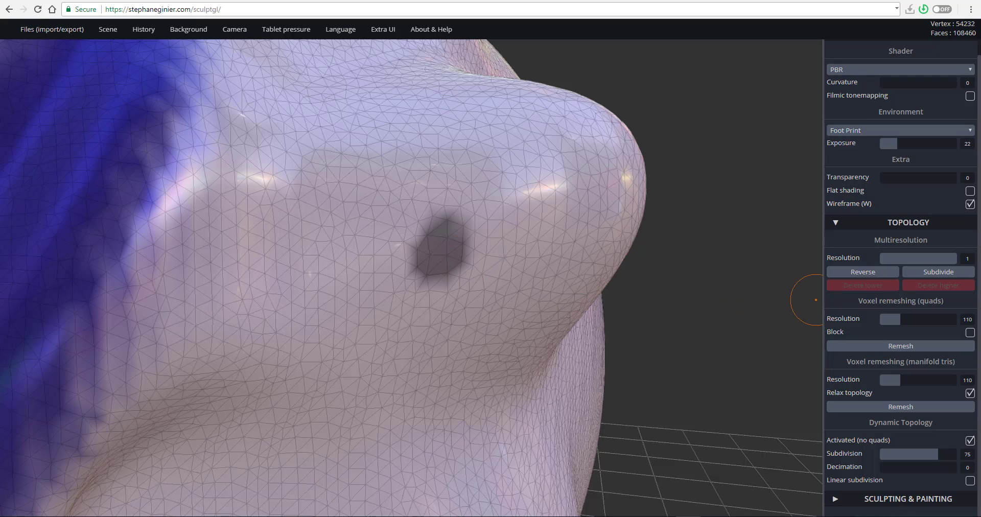
# Collapse the topology settings, show the sculpting and painting options, and clear the mask on the side spike
pyautogui.click(908, 222)
pyautogui.click(908, 256)
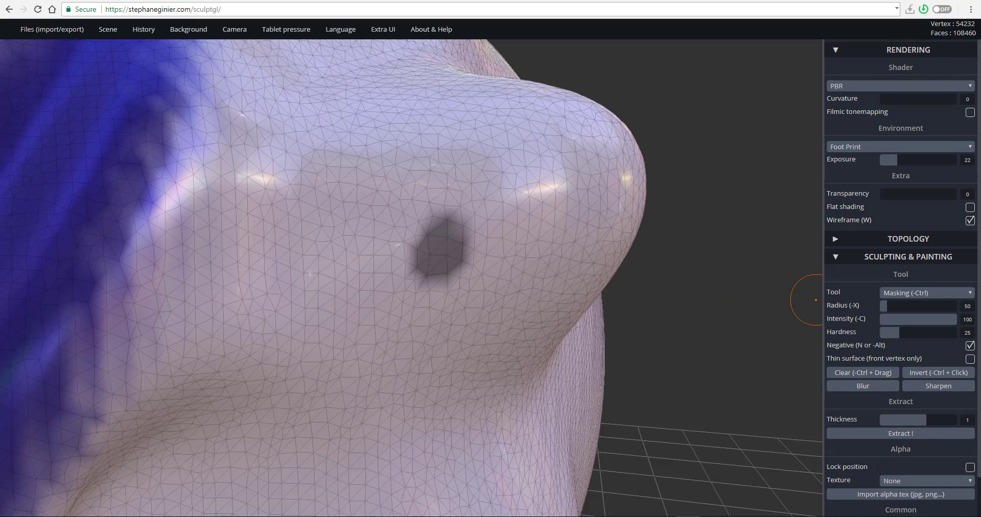
pyautogui.click(927, 293)
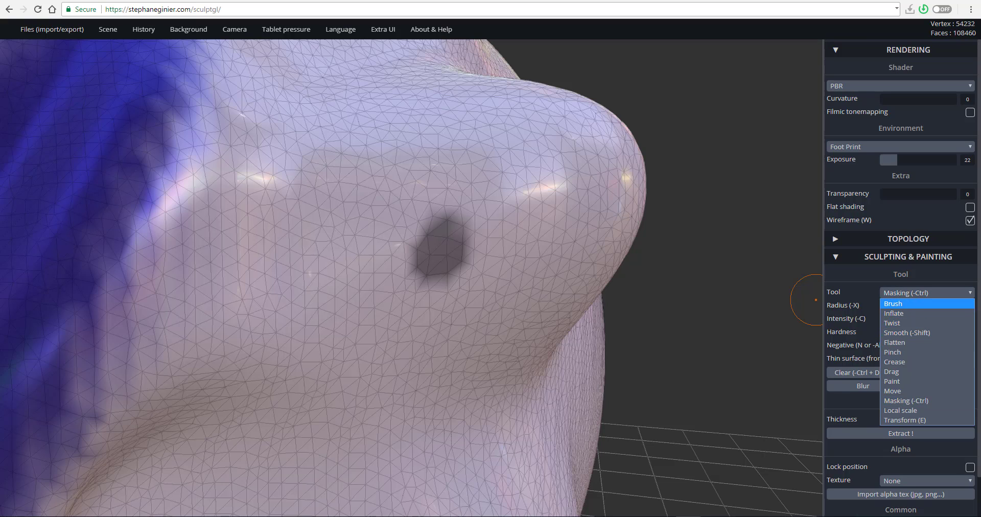
pyautogui.click(863, 373)
pyautogui.click(863, 373)
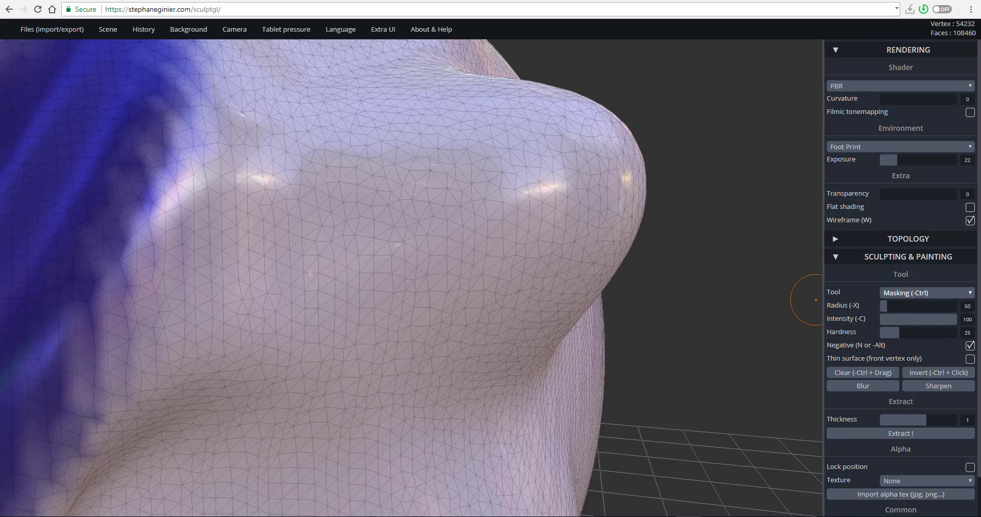
# Choose the Brush tool and sculpt strokes on the side spike using dynamic topology
pyautogui.click(927, 292)
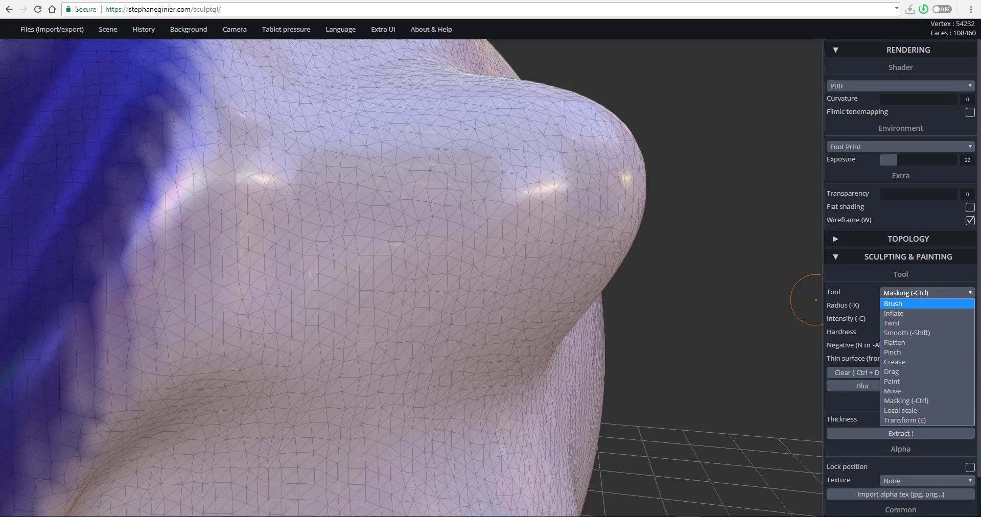
pyautogui.click(915, 302)
pyautogui.moveTo(444, 219); pyautogui.dragTo(450, 254)
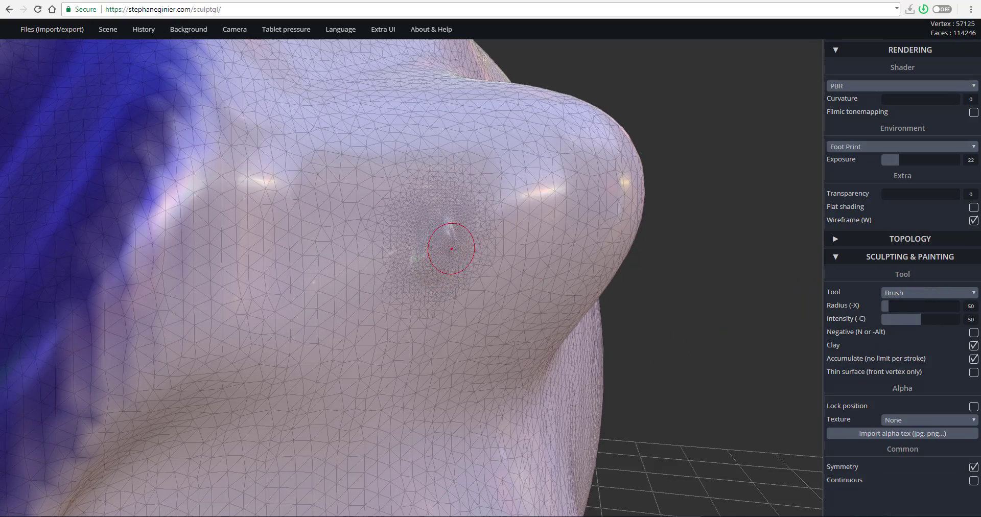
pyautogui.moveTo(558, 216)
pyautogui.mouseDown(button='right')
pyautogui.moveTo(488, 275)
pyautogui.moveTo(519, 245)
pyautogui.moveTo(618, 478)
pyautogui.mouseUp(button='right')
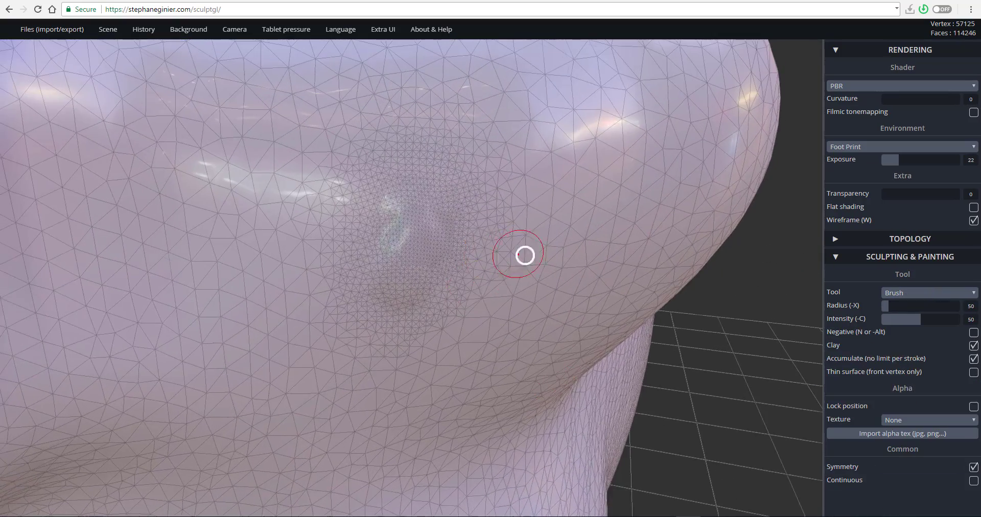
pyautogui.moveTo(523, 256); pyautogui.dragTo(464, 287, button='right')
pyautogui.moveTo(493, 240)
pyautogui.mouseDown()
pyautogui.moveTo(431, 332)
pyautogui.moveTo(413, 441)
pyautogui.mouseUp()
# Brush another stroke down the surface beside the blue stripe and inspect the wireframe near and far
pyautogui.keyDown('ctrl'); pyautogui.moveTo(444, 324); pyautogui.dragTo(344, 112, button='right'); pyautogui.keyUp('ctrl')
pyautogui.moveTo(458, 259)
pyautogui.keyDown('ctrl'); pyautogui.mouseDown(button='right')
pyautogui.moveTo(491, 400)
pyautogui.moveTo(480, 245)
pyautogui.mouseUp(button='right'); pyautogui.keyUp('ctrl')
pyautogui.keyDown('alt'); pyautogui.moveTo(593, 296); pyautogui.dragTo(694, 97, button='right'); pyautogui.keyUp('alt')
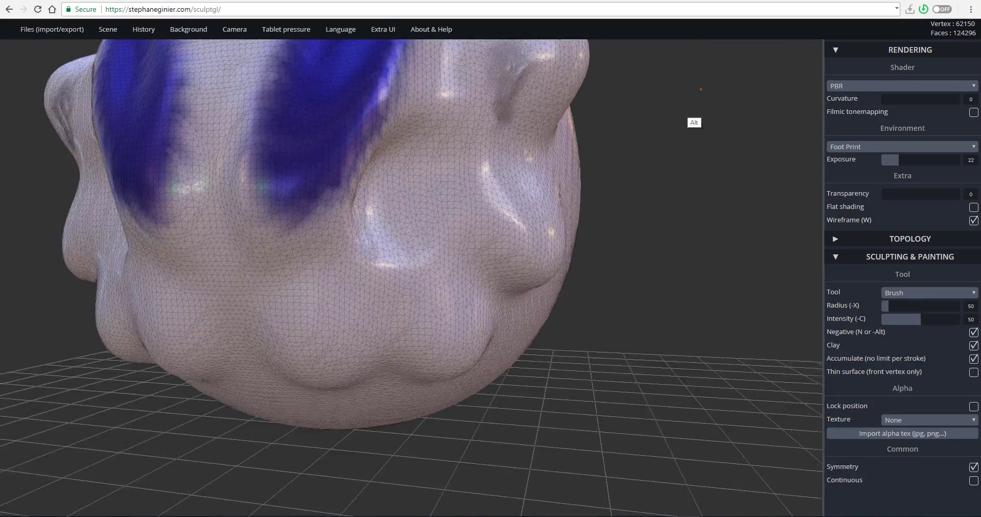
pyautogui.keyDown('ctrl'); pyautogui.moveTo(660, 199); pyautogui.dragTo(654, 339, button='right'); pyautogui.keyUp('ctrl')
pyautogui.moveTo(592, 84)
pyautogui.keyDown('alt'); pyautogui.mouseDown(button='right')
pyautogui.moveTo(672, 307)
pyautogui.moveTo(492, 278)
pyautogui.moveTo(637, 99)
pyautogui.moveTo(593, 378)
pyautogui.mouseUp(button='right'); pyautogui.keyUp('alt')
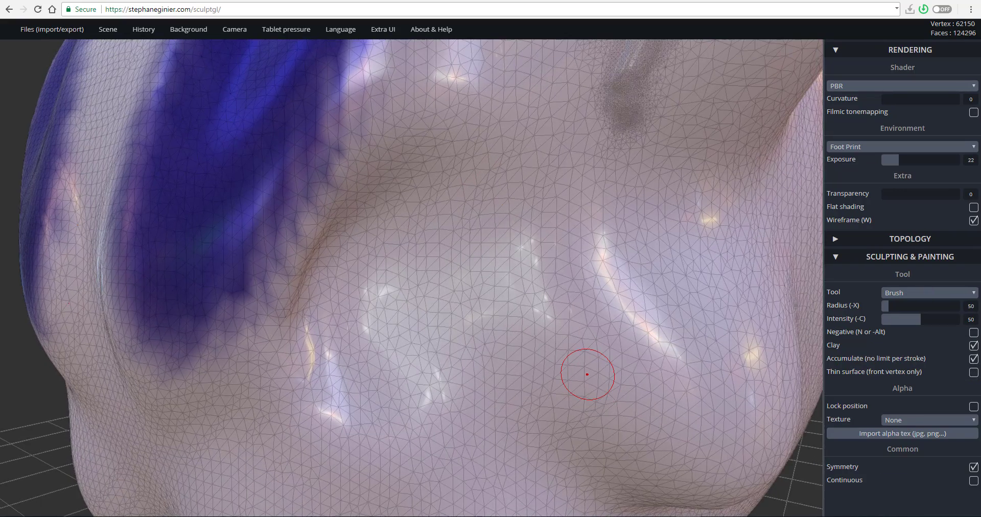
pyautogui.moveTo(364, 146)
pyautogui.mouseDown()
pyautogui.moveTo(266, 315)
pyautogui.moveTo(270, 363)
pyautogui.moveTo(349, 451)
pyautogui.moveTo(516, 256)
pyautogui.moveTo(475, 366)
pyautogui.moveTo(358, 455)
pyautogui.mouseUp()
pyautogui.press('ctrl')
pyautogui.moveTo(456, 385)
pyautogui.keyDown('ctrl'); pyautogui.mouseDown(button='right')
pyautogui.moveTo(503, 296)
pyautogui.moveTo(575, 225)
pyautogui.mouseUp(button='right'); pyautogui.keyUp('ctrl')
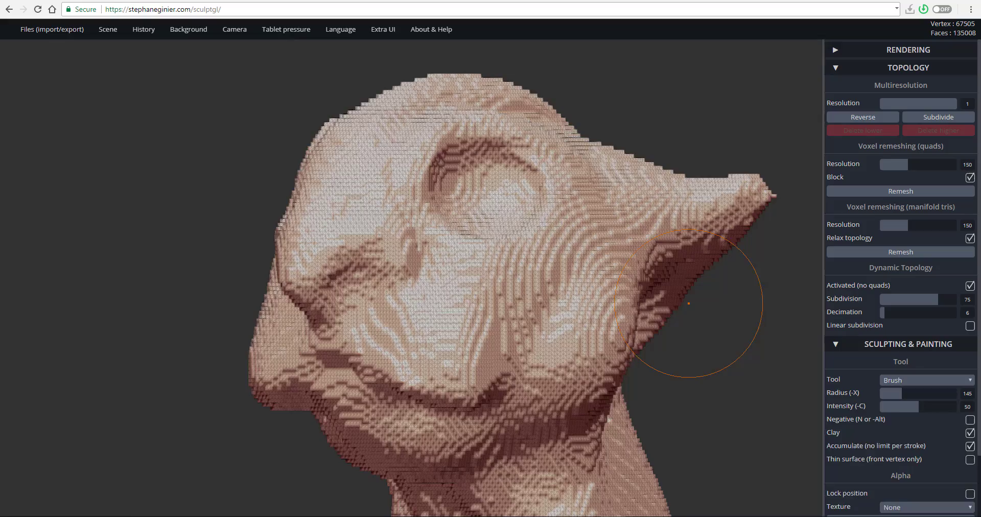
# Voxel-remesh the blocky head without blocks at resolution 43 and again at 114, and use Smooth with relax only
pyautogui.moveTo(638, 337); pyautogui.dragTo(439, 321)
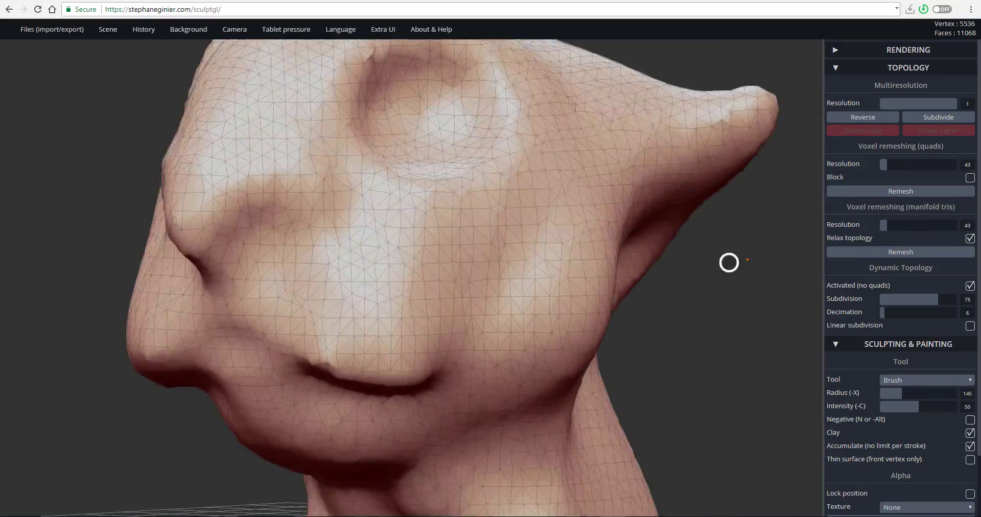
pyautogui.keyDown('shift'); pyautogui.moveTo(728, 263); pyautogui.dragTo(528, 342); pyautogui.keyUp('shift')
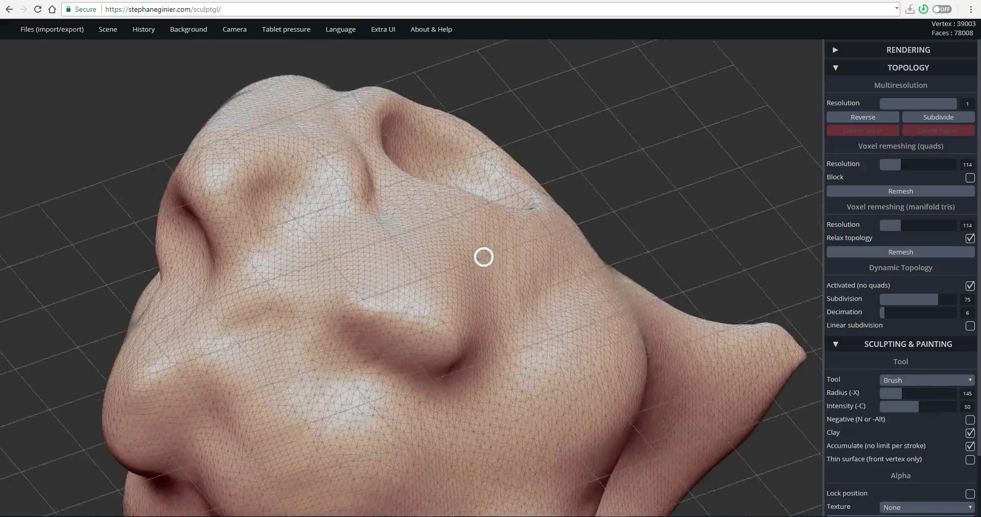
pyautogui.moveTo(484, 257); pyautogui.dragTo(574, 333, button='right')
pyautogui.moveTo(574, 333); pyautogui.dragTo(564, 367)
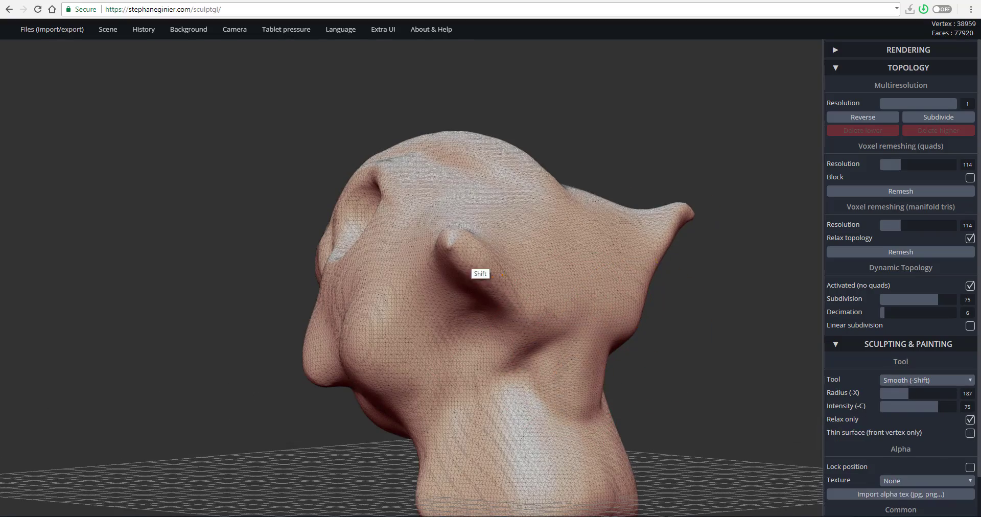
pyautogui.moveTo(479, 250); pyautogui.dragTo(547, 312, button='right')
pyautogui.moveTo(547, 312)
pyautogui.keyDown('alt'); pyautogui.mouseDown(button='right')
pyautogui.moveTo(572, 341)
pyautogui.moveTo(426, 416)
pyautogui.mouseUp(button='right'); pyautogui.keyUp('alt')
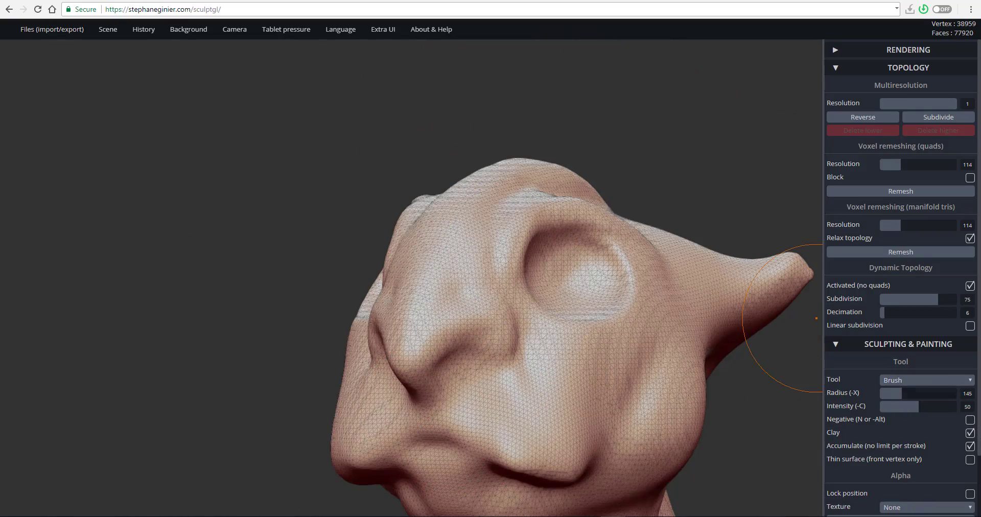
# Build up the upper lip beneath the nose using the Brush with radius 79
pyautogui.moveTo(468, 419); pyautogui.dragTo(503, 474)
pyautogui.moveTo(497, 436)
pyautogui.keyDown('alt'); pyautogui.mouseDown(button='right')
pyautogui.moveTo(526, 333)
pyautogui.moveTo(543, 363)
pyautogui.mouseUp(button='right'); pyautogui.keyUp('alt')
pyautogui.moveTo(543, 363)
pyautogui.mouseDown()
pyautogui.moveTo(484, 265)
pyautogui.moveTo(557, 350)
pyautogui.mouseUp()
pyautogui.moveTo(557, 350)
pyautogui.mouseDown(button='right')
pyautogui.moveTo(538, 341)
pyautogui.moveTo(541, 327)
pyautogui.mouseUp(button='right')
pyautogui.moveTo(541, 327); pyautogui.dragTo(575, 297)
pyautogui.moveTo(576, 298)
pyautogui.mouseDown(button='right')
pyautogui.moveTo(603, 247)
pyautogui.moveTo(342, 358)
pyautogui.mouseUp(button='right')
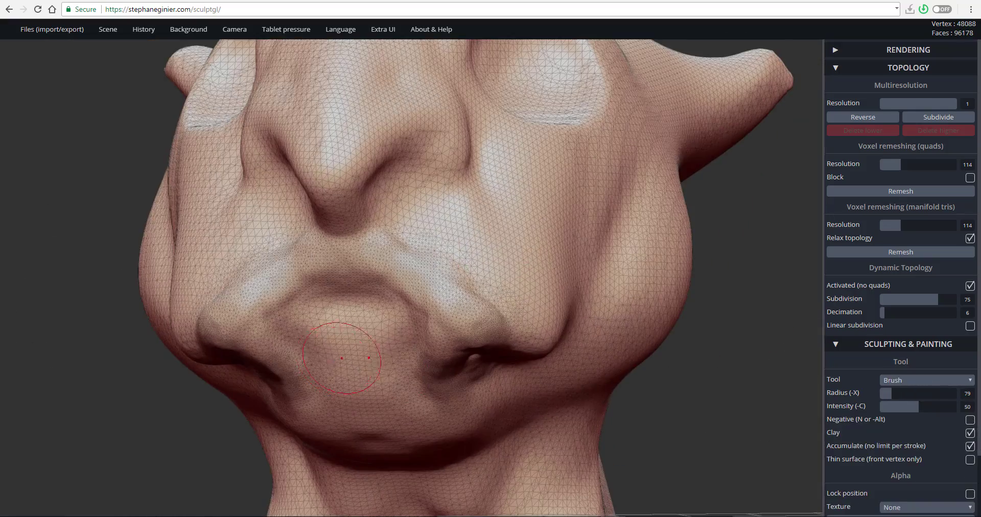
# Add clay strokes around the lower lip and chin with the Brush
pyautogui.moveTo(373, 377); pyautogui.dragTo(369, 408)
pyautogui.moveTo(460, 385)
pyautogui.mouseDown(button='right')
pyautogui.moveTo(352, 365)
pyautogui.moveTo(469, 356)
pyautogui.mouseUp(button='right')
pyautogui.moveTo(347, 387)
pyautogui.mouseDown()
pyautogui.moveTo(359, 396)
pyautogui.moveTo(334, 402)
pyautogui.mouseUp()
pyautogui.moveTo(490, 373); pyautogui.dragTo(394, 302, button='right')
pyautogui.moveTo(495, 251); pyautogui.dragTo(519, 227)
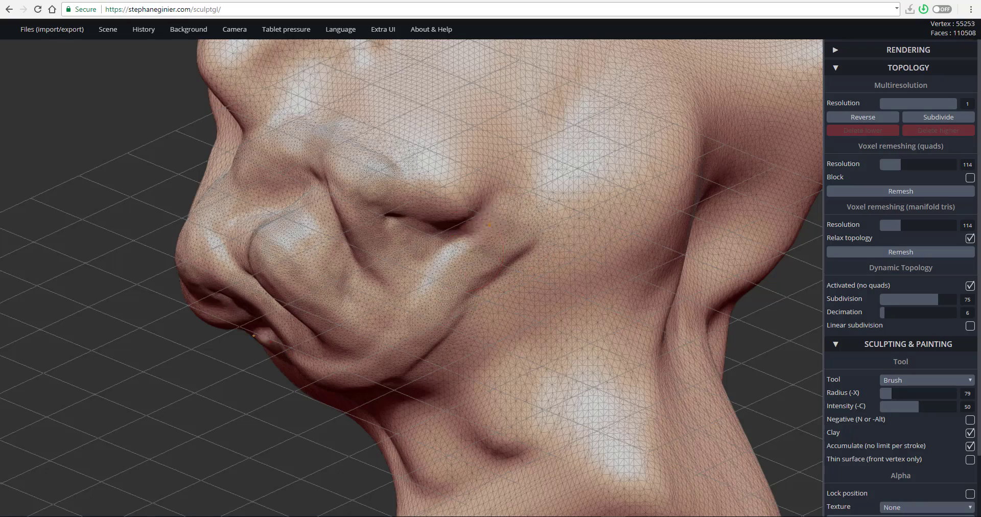
# Sculpt folds of clay at the corner of the mouth
pyautogui.moveTo(462, 217); pyautogui.dragTo(403, 217)
pyautogui.moveTo(434, 250); pyautogui.dragTo(478, 240)
pyautogui.moveTo(437, 335)
pyautogui.mouseDown(button='right')
pyautogui.moveTo(454, 285)
pyautogui.moveTo(375, 256)
pyautogui.mouseUp(button='right')
pyautogui.moveTo(523, 230); pyautogui.dragTo(483, 259)
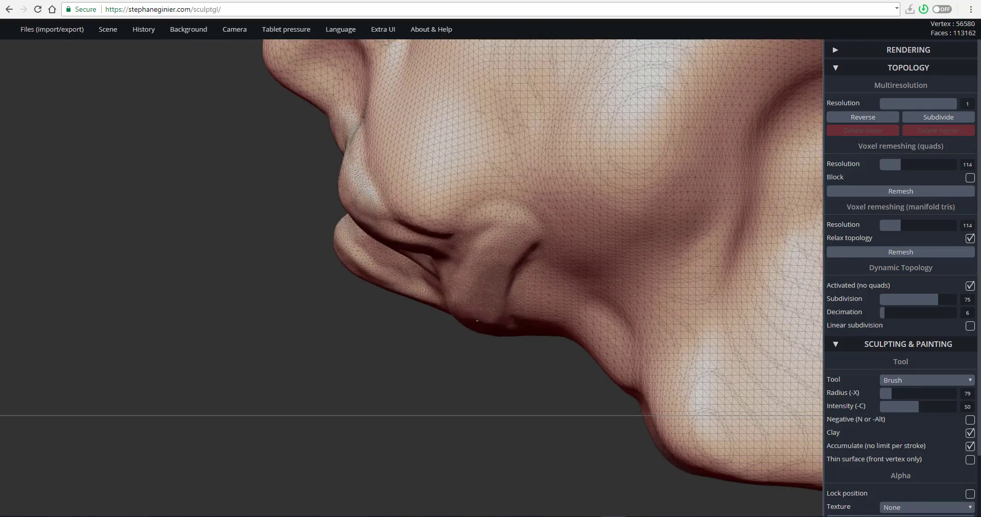
# Smooth away the sculpted lips and nose using the Smooth tool at radius 250 with relax only off
pyautogui.moveTo(373, 255)
pyautogui.mouseDown(button='right')
pyautogui.moveTo(504, 266)
pyautogui.moveTo(305, 182)
pyautogui.moveTo(578, 277)
pyautogui.moveTo(715, 296)
pyautogui.mouseUp(button='right')
pyautogui.scroll(5, 786, 305)
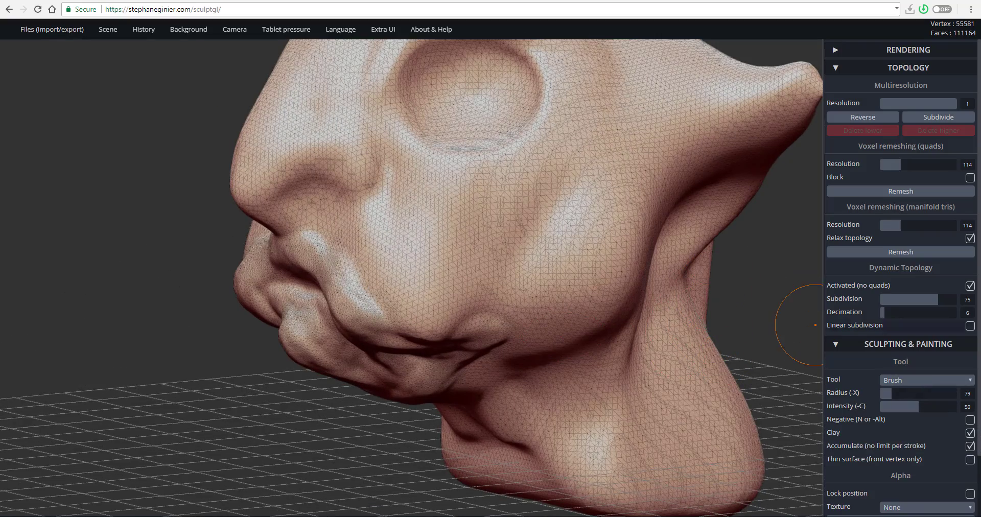
pyautogui.press('shift')
pyautogui.moveTo(384, 379)
pyautogui.keyDown('shift'); pyautogui.mouseDown()
pyautogui.moveTo(346, 339)
pyautogui.moveTo(353, 355)
pyautogui.moveTo(330, 307)
pyautogui.moveTo(313, 310)
pyautogui.mouseUp(); pyautogui.keyUp('shift')
pyautogui.keyDown('shift'); pyautogui.moveTo(279, 191); pyautogui.dragTo(383, 291); pyautogui.keyUp('shift')
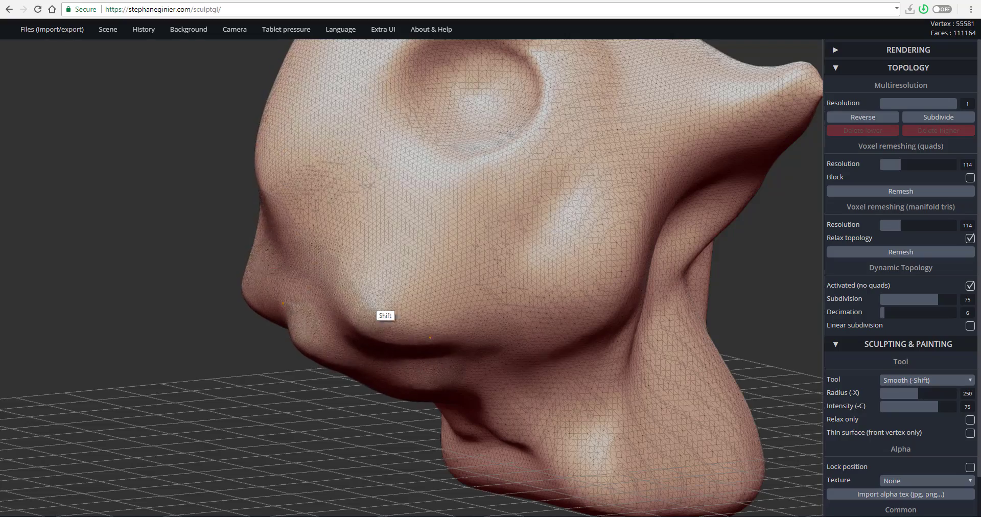
# Enlarge the Brush radius to 224 and fill out the mouth and chin area with broad strokes
pyautogui.scroll(-5, 562, 307)
pyautogui.moveTo(562, 307); pyautogui.dragTo(772, 332, button='right')
pyautogui.scroll(5, 590, 314)
pyautogui.moveTo(613, 315); pyautogui.dragTo(603, 287, button='right')
pyautogui.press('shift')
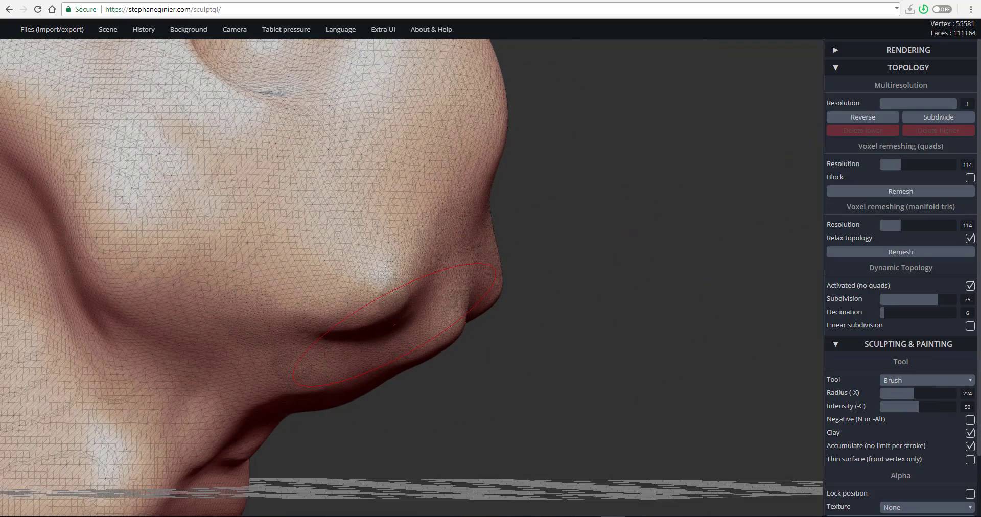
pyautogui.moveTo(508, 280); pyautogui.dragTo(388, 299)
pyautogui.moveTo(373, 240); pyautogui.dragTo(391, 286)
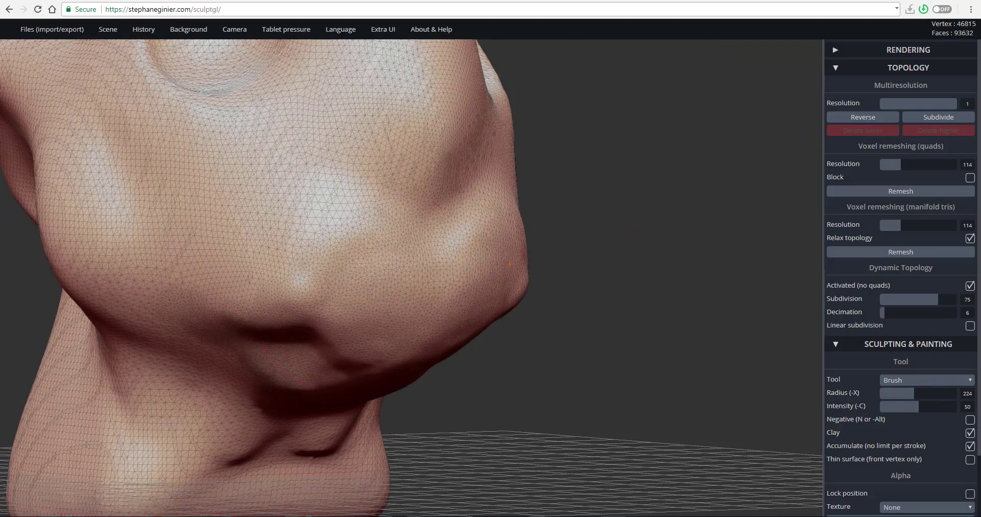
pyautogui.moveTo(327, 327)
pyautogui.mouseDown()
pyautogui.moveTo(271, 396)
pyautogui.moveTo(337, 272)
pyautogui.mouseUp()
pyautogui.moveTo(348, 286); pyautogui.dragTo(465, 266, button='right')
# Fill in and smooth the rest of the lower face into a rounded, featureless muzzle
pyautogui.moveTo(256, 475)
pyautogui.keyDown('alt'); pyautogui.mouseDown()
pyautogui.moveTo(249, 415)
pyautogui.moveTo(154, 457)
pyautogui.moveTo(201, 459)
pyautogui.mouseUp(); pyautogui.keyUp('alt')
pyautogui.moveTo(408, 311)
pyautogui.mouseDown()
pyautogui.moveTo(335, 309)
pyautogui.moveTo(434, 303)
pyautogui.moveTo(294, 240)
pyautogui.mouseUp()
pyautogui.scroll(-5, 366, 284)
pyautogui.moveTo(365, 284); pyautogui.dragTo(511, 327)
pyautogui.keyDown('ctrl'); pyautogui.moveTo(544, 286); pyautogui.dragTo(567, 296); pyautogui.keyUp('ctrl')
pyautogui.moveTo(626, 168)
pyautogui.mouseDown()
pyautogui.moveTo(620, 222)
pyautogui.moveTo(598, 196)
pyautogui.mouseUp()
pyautogui.keyDown('ctrl'); pyautogui.moveTo(72, 326); pyautogui.dragTo(117, 368); pyautogui.keyUp('ctrl')
pyautogui.moveTo(695, 285); pyautogui.dragTo(638, 227)
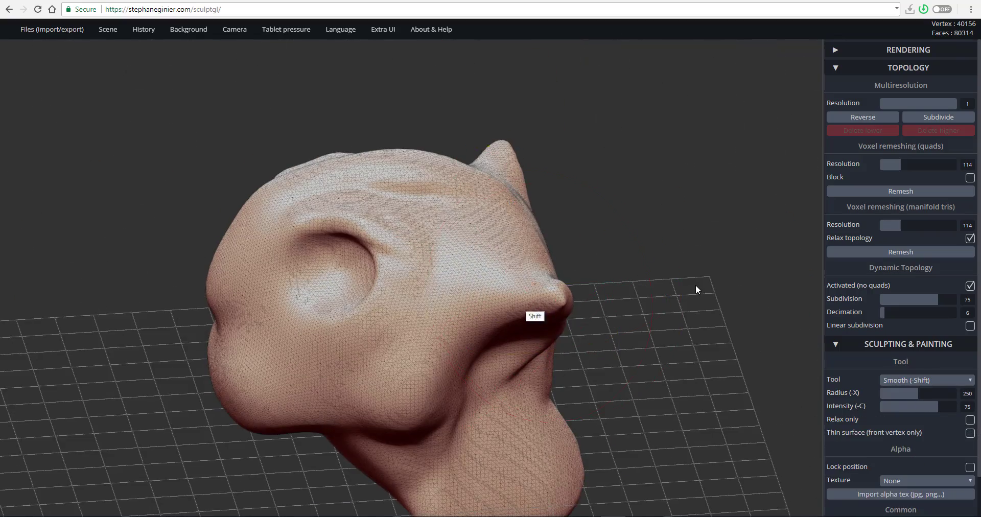
pyautogui.moveTo(638, 306); pyautogui.dragTo(626, 251)
pyautogui.keyDown('shift'); pyautogui.moveTo(352, 256); pyautogui.dragTo(335, 281); pyautogui.keyUp('shift')
pyautogui.moveTo(174, 302)
pyautogui.mouseDown()
pyautogui.moveTo(187, 332)
pyautogui.moveTo(169, 329)
pyautogui.mouseUp()
# Choose the Move tool and pull a pointed nose out of the front of the face
pyautogui.click(926, 380)
pyautogui.click(914, 477)
pyautogui.moveTo(664, 306); pyautogui.dragTo(659, 293)
pyautogui.moveTo(212, 331)
pyautogui.mouseDown()
pyautogui.moveTo(200, 329)
pyautogui.moveTo(216, 295)
pyautogui.moveTo(202, 281)
pyautogui.mouseUp()
pyautogui.moveTo(219, 335); pyautogui.dragTo(196, 348)
pyautogui.moveTo(202, 301); pyautogui.dragTo(191, 298)
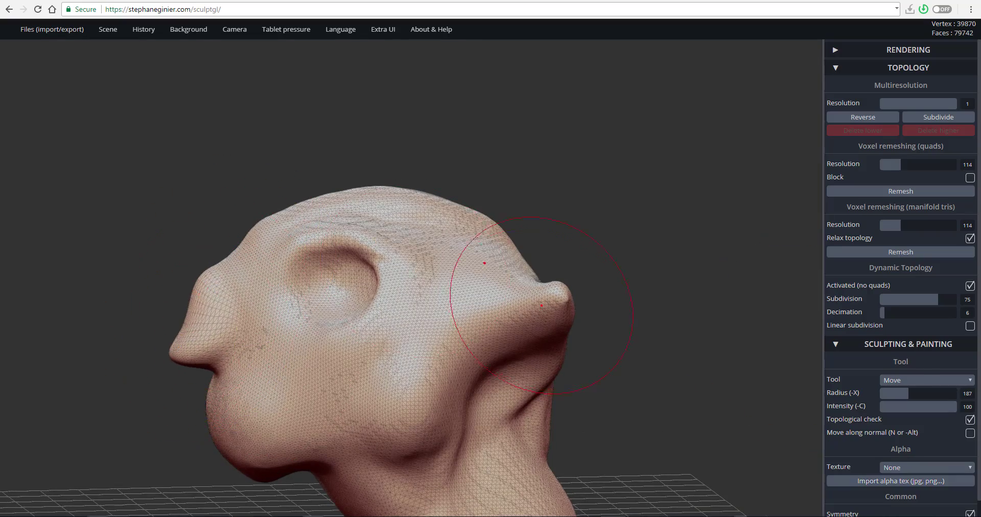
# Pull the ear outward and adjust the cheek below the eye socket with the Move tool
pyautogui.moveTo(542, 305); pyautogui.dragTo(559, 294)
pyautogui.moveTo(634, 286); pyautogui.dragTo(554, 366)
pyautogui.moveTo(368, 358); pyautogui.dragTo(365, 342)
pyautogui.moveTo(511, 153)
pyautogui.mouseDown()
pyautogui.moveTo(354, 207)
pyautogui.moveTo(370, 304)
pyautogui.moveTo(675, 304)
pyautogui.moveTo(670, 276)
pyautogui.mouseUp()
# Choose the Crease tool and turn off dynamic topology, framing the eye socket closely
pyautogui.scroll(-3, 355, 208)
pyautogui.keyDown('ctrl'); pyautogui.moveTo(516, 338); pyautogui.dragTo(552, 409, button='right'); pyautogui.keyUp('ctrl')
pyautogui.moveTo(756, 286); pyautogui.dragTo(761, 342)
pyautogui.keyDown('alt'); pyautogui.moveTo(457, 260); pyautogui.dragTo(469, 347, button='right'); pyautogui.keyUp('alt')
pyautogui.click(914, 380)
pyautogui.click(899, 450)
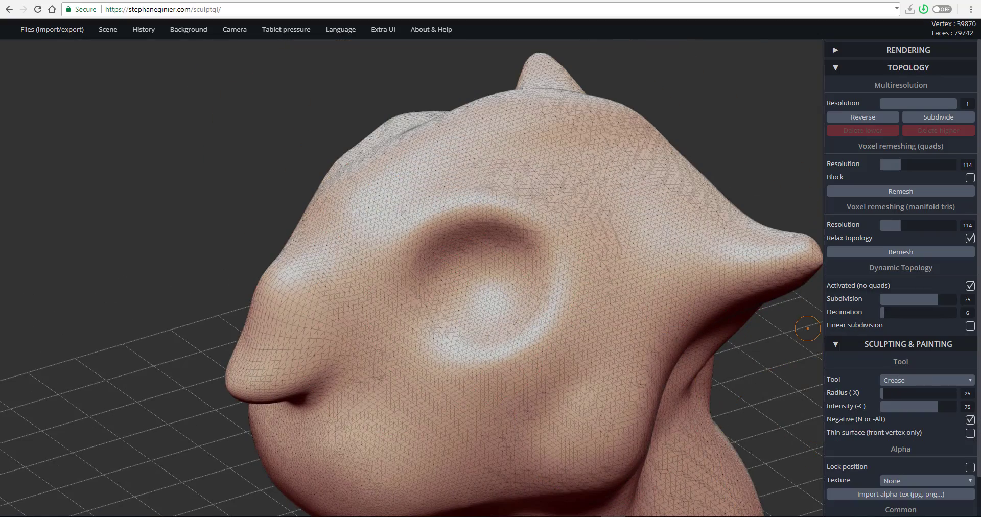
pyautogui.click(970, 285)
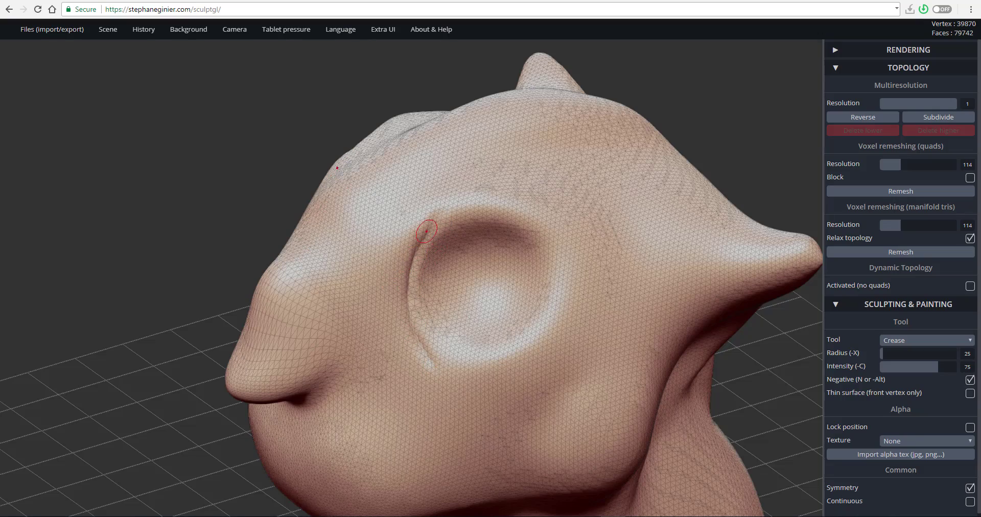
# Crease the rim around the eye socket and smooth its rear edge
pyautogui.moveTo(415, 306)
pyautogui.mouseDown(button='right')
pyautogui.moveTo(527, 366)
pyautogui.moveTo(564, 301)
pyautogui.moveTo(369, 255)
pyautogui.mouseUp(button='right')
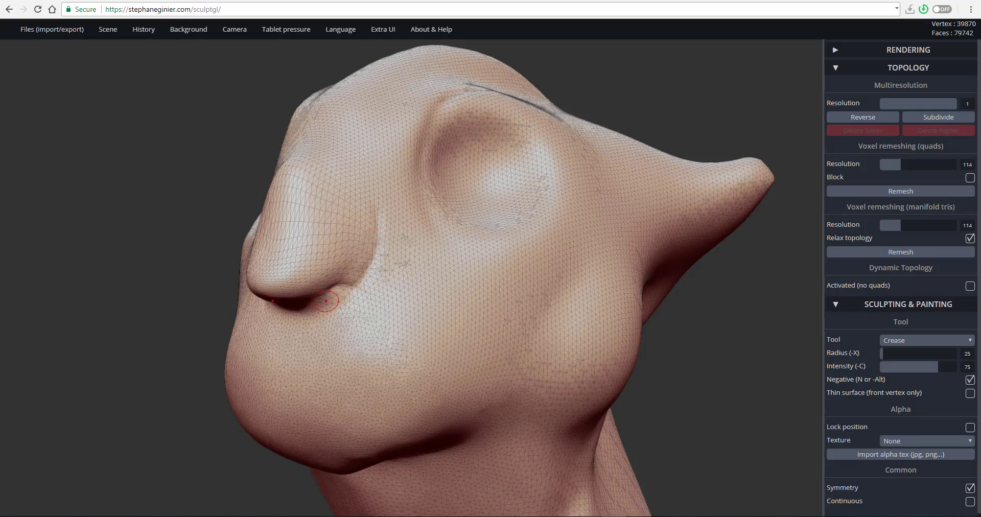
pyautogui.moveTo(326, 301); pyautogui.dragTo(564, 206, button='right')
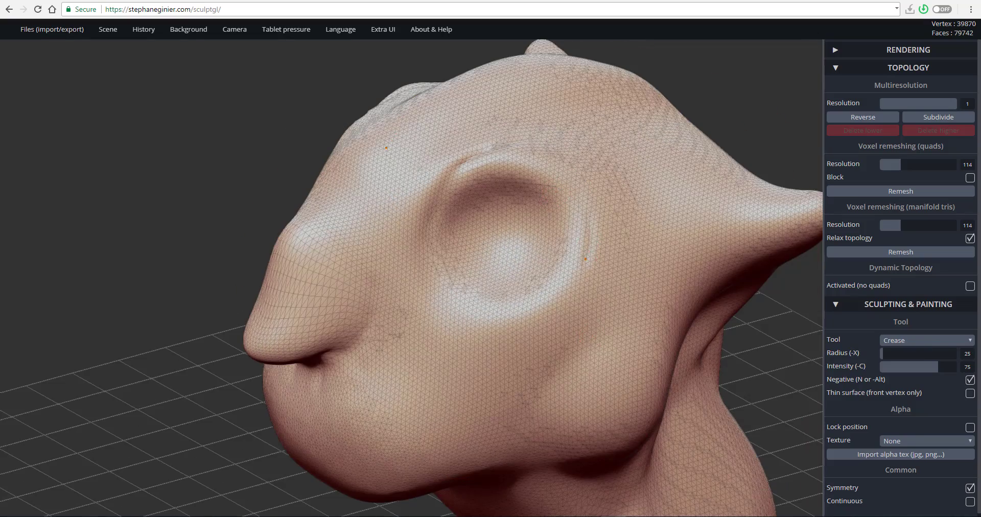
pyautogui.moveTo(585, 259); pyautogui.dragTo(562, 299)
pyautogui.keyDown('shift'); pyautogui.moveTo(583, 250); pyautogui.dragTo(561, 289); pyautogui.keyUp('shift')
# Choose the Pinch tool and tighten the rim of the eye socket all the way around
pyautogui.click(925, 340)
pyautogui.click(910, 399)
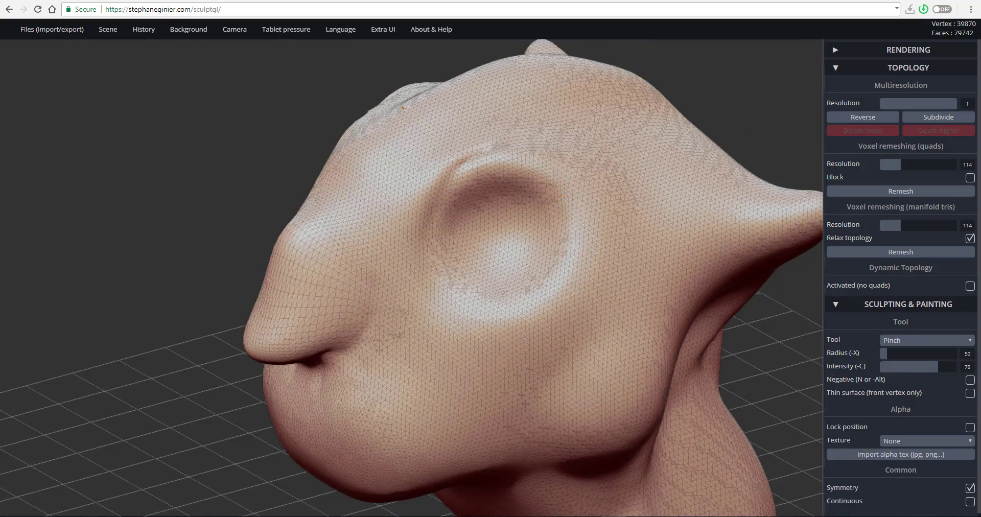
pyautogui.moveTo(560, 196)
pyautogui.mouseDown()
pyautogui.moveTo(547, 289)
pyautogui.moveTo(469, 176)
pyautogui.mouseUp()
pyautogui.moveTo(432, 232); pyautogui.dragTo(554, 333)
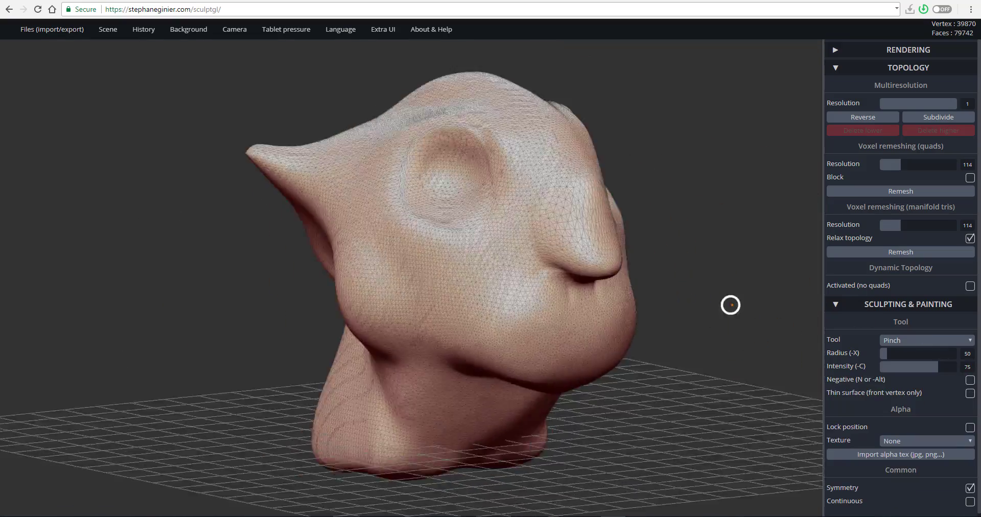
pyautogui.press('alt')
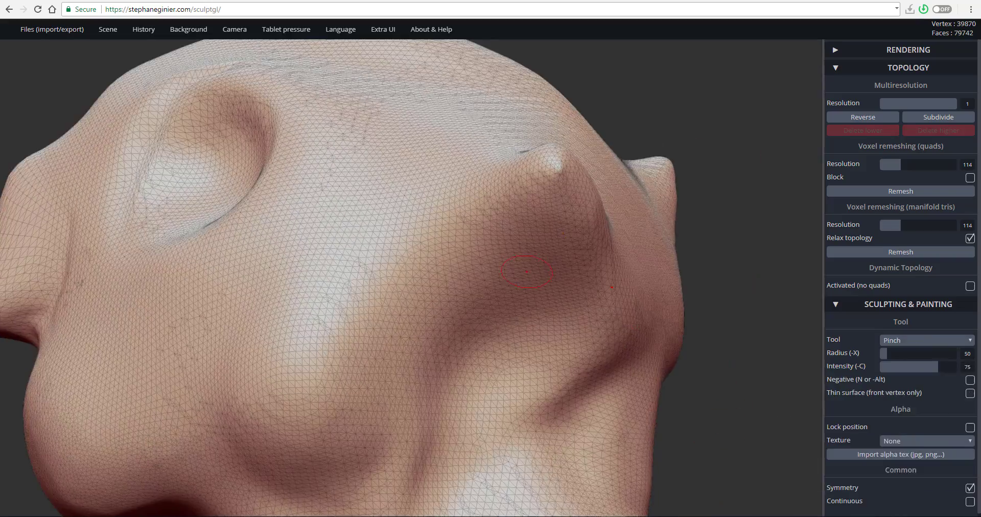
# Add a sphere to the scene and use Transform to shift it sideways and shrink it to eyeball size
pyautogui.click(926, 340)
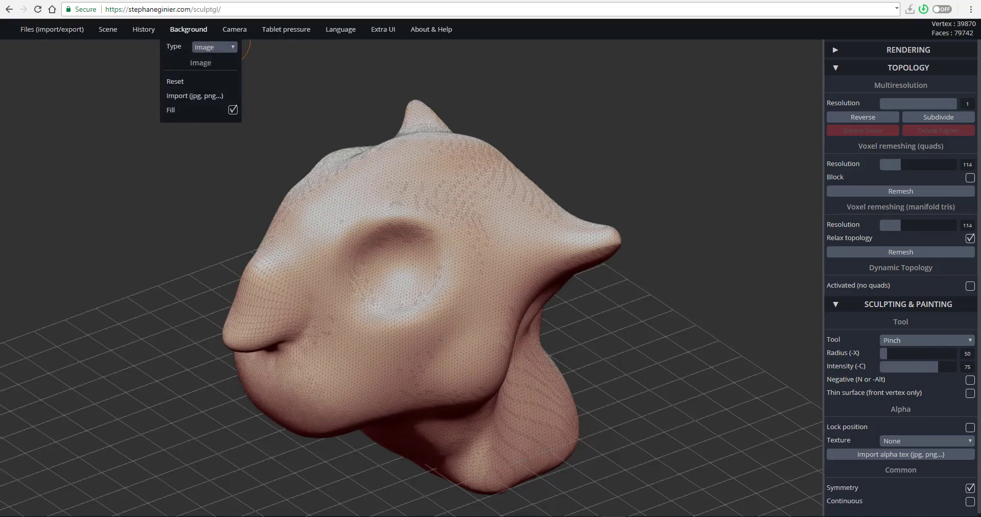
pyautogui.moveTo(340, 29)
pyautogui.moveTo(108, 29)
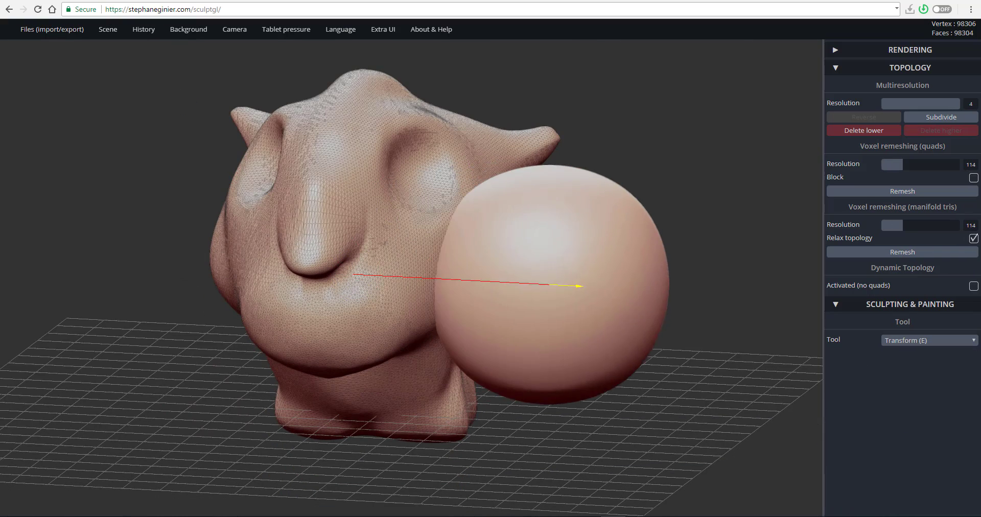
pyautogui.moveTo(579, 286)
pyautogui.mouseDown()
pyautogui.moveTo(627, 289)
pyautogui.moveTo(571, 301)
pyautogui.mouseUp()
pyautogui.moveTo(628, 288); pyautogui.dragTo(631, 326)
pyautogui.moveTo(569, 255); pyautogui.dragTo(569, 179)
pyautogui.moveTo(587, 191); pyautogui.dragTo(610, 193)
pyautogui.moveTo(600, 209); pyautogui.dragTo(532, 204)
pyautogui.moveTo(603, 245); pyautogui.dragTo(472, 220)
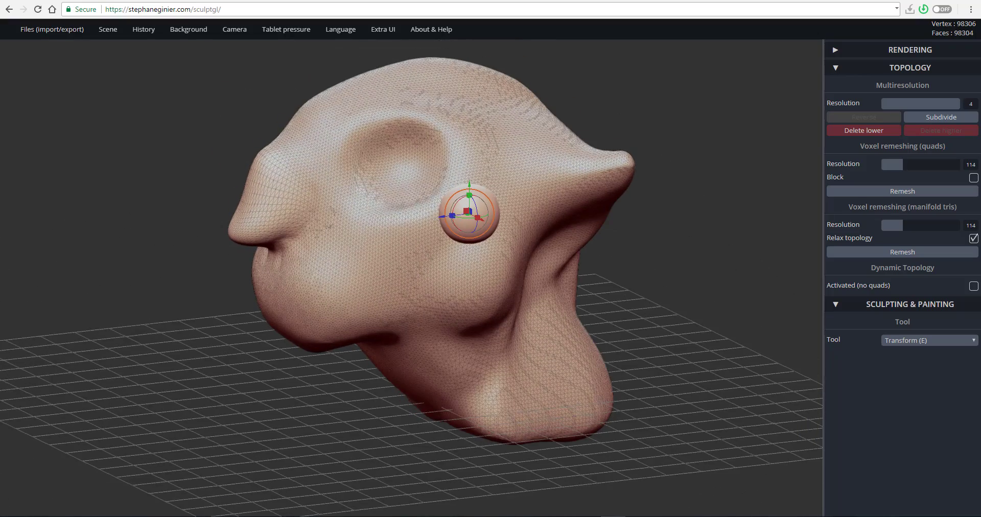
# Move the small sphere forward and up to the eye socket with the Transform tool
pyautogui.moveTo(143, 29)
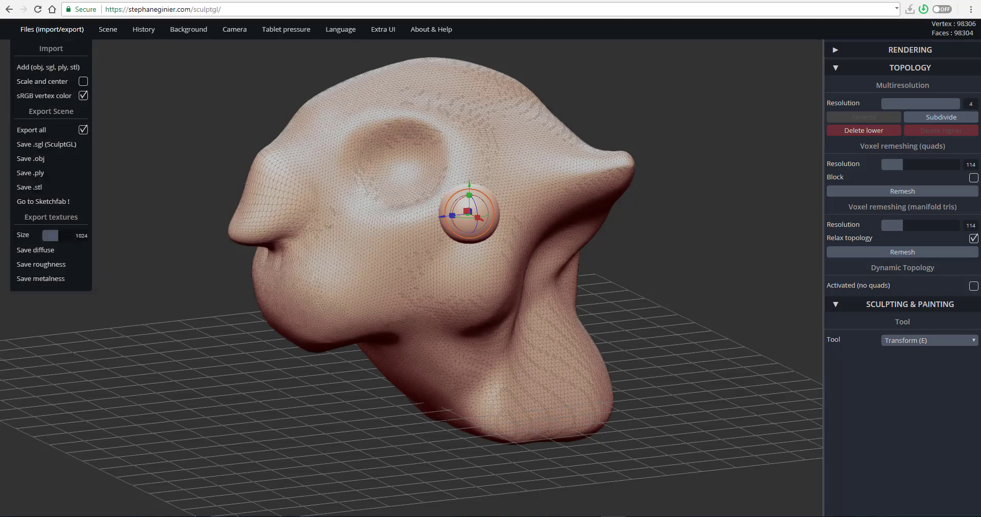
pyautogui.moveTo(204, 163); pyautogui.dragTo(206, 141)
pyautogui.moveTo(494, 216); pyautogui.dragTo(412, 175)
pyautogui.moveTo(597, 214); pyautogui.dragTo(695, 220)
pyautogui.moveTo(552, 197); pyautogui.dragTo(453, 184)
pyautogui.moveTo(639, 220); pyautogui.dragTo(511, 230)
pyautogui.moveTo(516, 171); pyautogui.dragTo(510, 160)
pyautogui.moveTo(256, 168); pyautogui.dragTo(257, 177)
pyautogui.click(557, 219)
pyautogui.scroll(5, 516, 179)
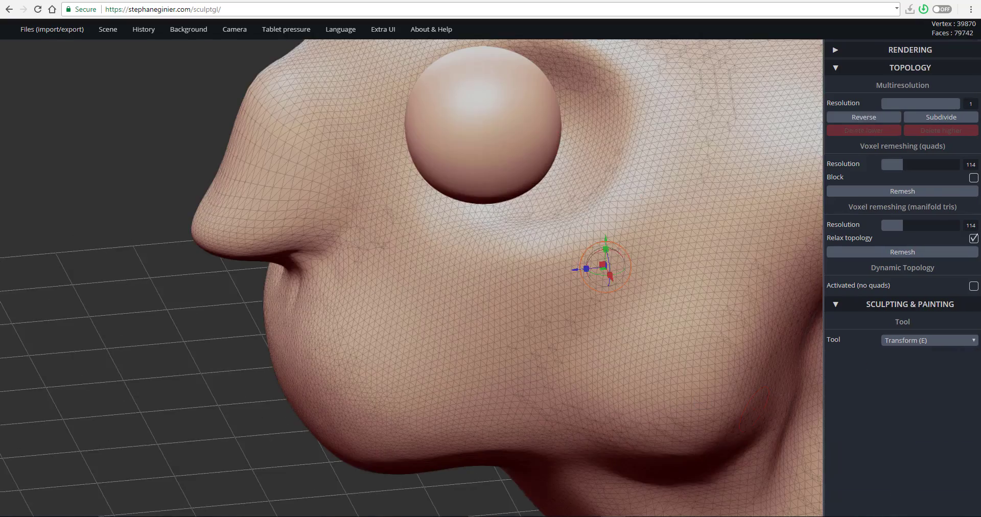
# Reselect the eyeball sphere and seat it inside the eye socket
pyautogui.click(483, 127)
pyautogui.moveTo(456, 127); pyautogui.dragTo(516, 115)
pyautogui.moveTo(112, 194); pyautogui.dragTo(225, 183)
pyautogui.moveTo(463, 148); pyautogui.dragTo(458, 174)
pyautogui.keyDown('ctrl'); pyautogui.moveTo(435, 184); pyautogui.dragTo(317, 153, button='right'); pyautogui.keyUp('ctrl')
pyautogui.keyDown('shift'); pyautogui.moveTo(556, 250); pyautogui.dragTo(503, 244); pyautogui.keyUp('shift')
# Duplicate the eyeball and move the copy sideways into the opposite eye socket
pyautogui.moveTo(107, 30)
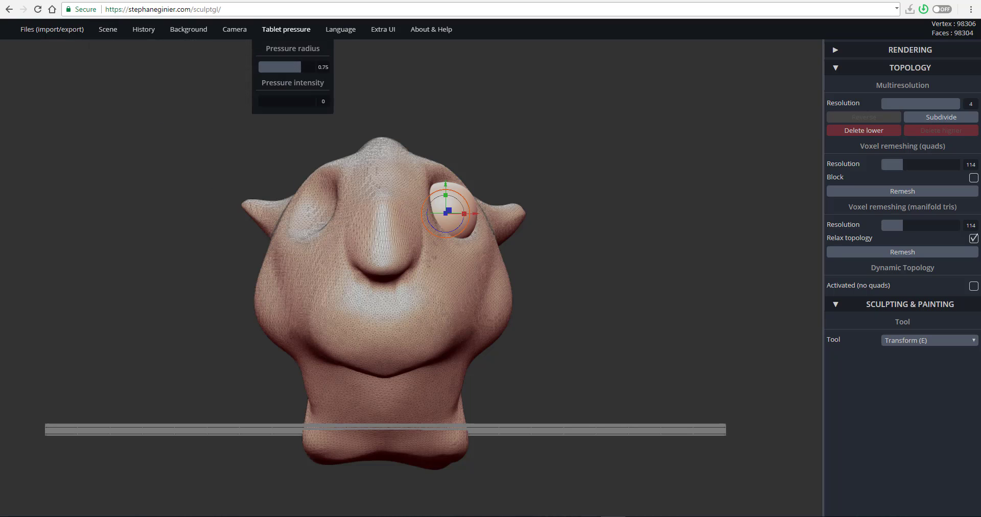
pyautogui.moveTo(587, 128); pyautogui.dragTo(567, 215)
pyautogui.hotkey('ctrl', 'd')
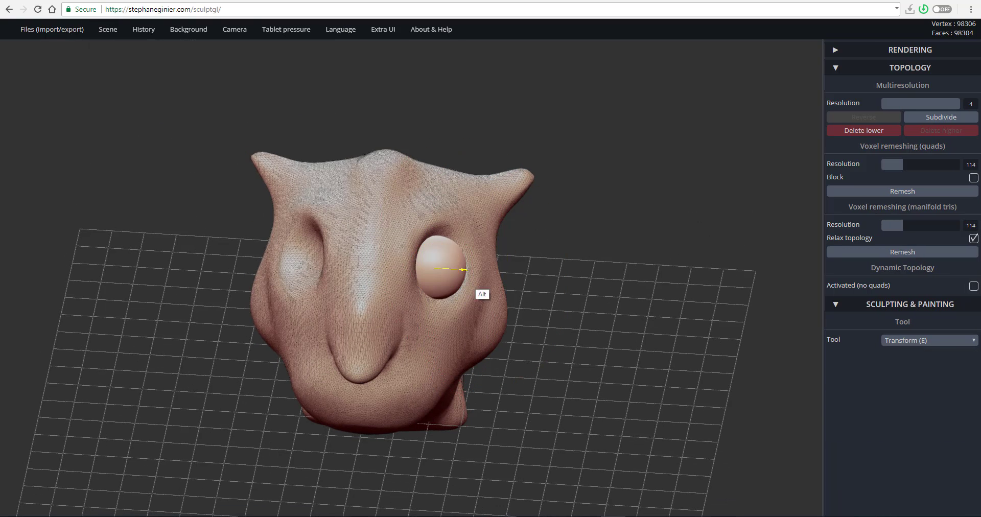
pyautogui.moveTo(464, 269); pyautogui.dragTo(330, 247)
pyautogui.moveTo(174, 215); pyautogui.dragTo(307, 138)
pyautogui.moveTo(214, 154); pyautogui.dragTo(266, 172)
# Select the head mesh and choose the Brush tool
pyautogui.click(368, 337)
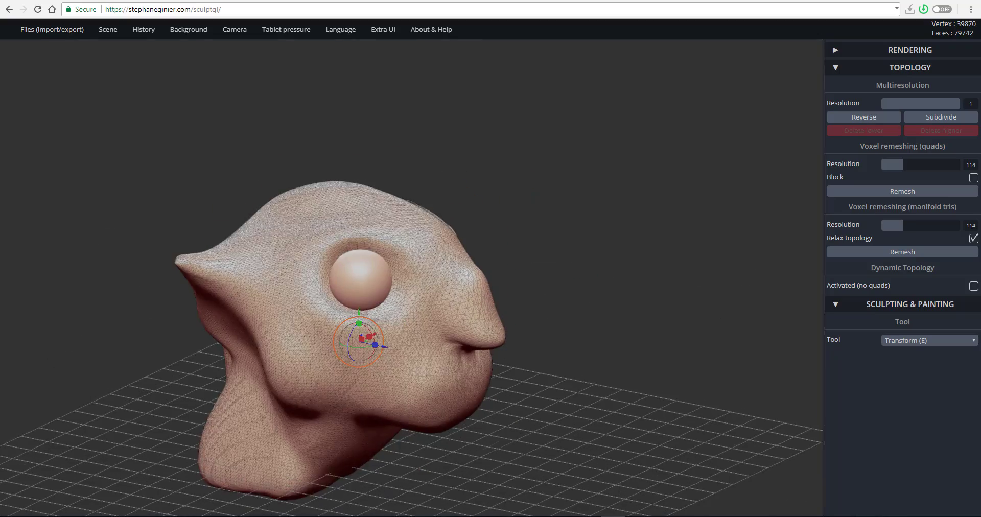
pyautogui.moveTo(383, 344); pyautogui.dragTo(387, 345)
pyautogui.moveTo(664, 230); pyautogui.dragTo(485, 225)
pyautogui.keyDown('alt'); pyautogui.moveTo(590, 201); pyautogui.dragTo(384, 229); pyautogui.keyUp('alt')
pyautogui.scroll(3, 384, 230)
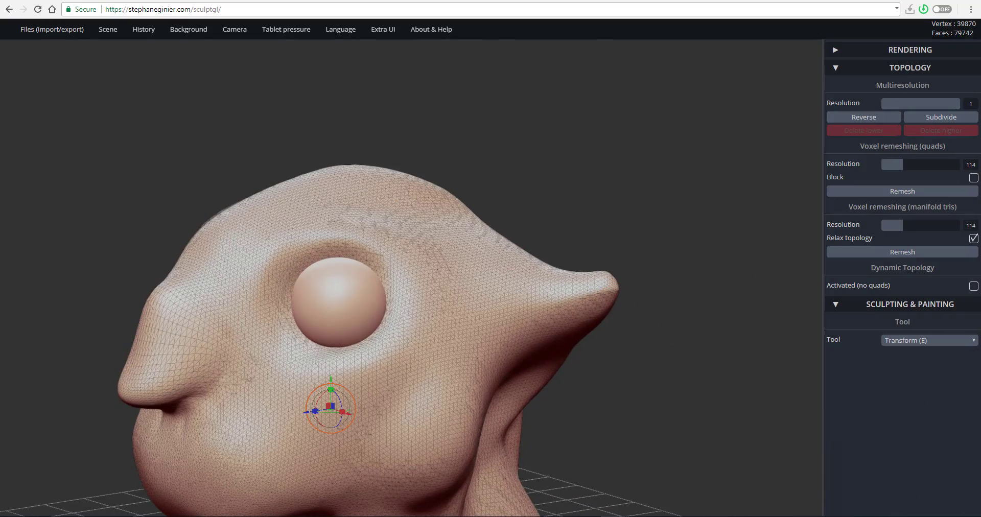
pyautogui.click(912, 341)
pyautogui.click(895, 351)
# Build up clay around the eyeball, at the inner corner and along the lower rim of the socket
pyautogui.moveTo(736, 355); pyautogui.dragTo(768, 409)
pyautogui.moveTo(796, 359)
pyautogui.mouseDown()
pyautogui.moveTo(781, 309)
pyautogui.moveTo(794, 311)
pyautogui.mouseUp()
pyautogui.press('x')
pyautogui.moveTo(298, 258)
pyautogui.mouseDown()
pyautogui.moveTo(284, 289)
pyautogui.moveTo(357, 243)
pyautogui.moveTo(278, 306)
pyautogui.mouseUp()
pyautogui.moveTo(102, 301)
pyautogui.mouseDown()
pyautogui.moveTo(507, 244)
pyautogui.moveTo(715, 265)
pyautogui.mouseUp()
pyautogui.moveTo(376, 289); pyautogui.dragTo(365, 325)
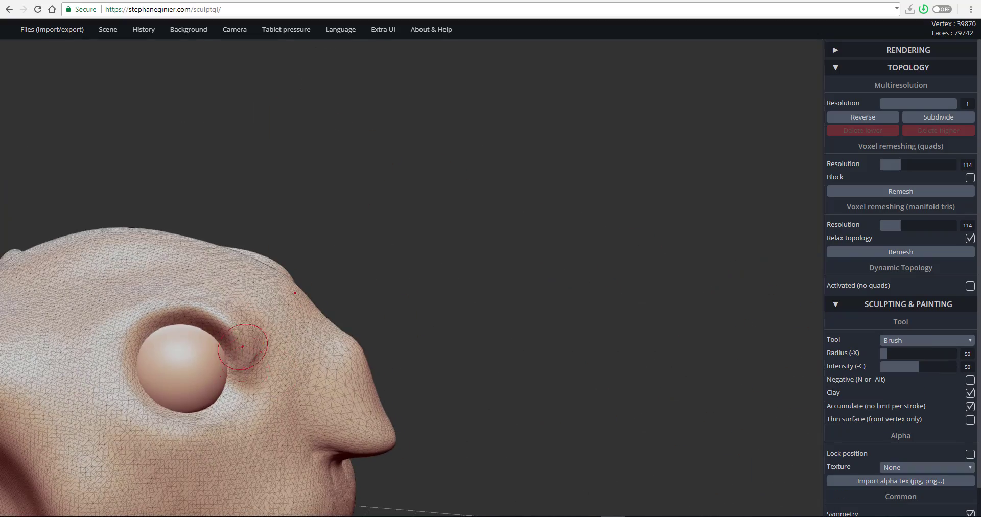
pyautogui.moveTo(252, 382); pyautogui.dragTo(266, 360)
pyautogui.moveTo(163, 327)
pyautogui.mouseDown()
pyautogui.moveTo(207, 334)
pyautogui.moveTo(250, 404)
pyautogui.moveTo(142, 393)
pyautogui.moveTo(223, 410)
pyautogui.moveTo(101, 380)
pyautogui.mouseUp()
# Try to smooth the area around the eye with the broad Smooth brush of radius 250
pyautogui.keyDown('shift'); pyautogui.moveTo(160, 310); pyautogui.dragTo(242, 362); pyautogui.keyUp('shift')
pyautogui.press('ctrl')
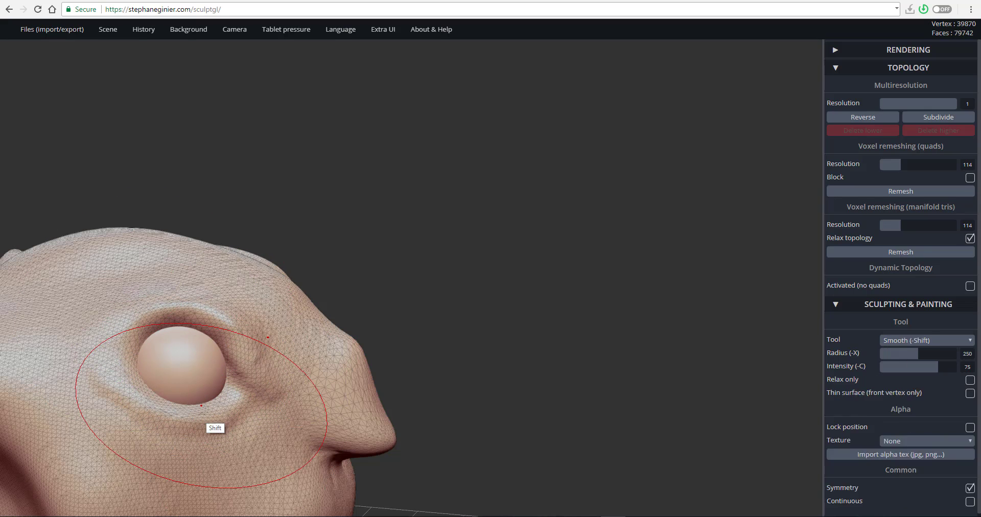
pyautogui.press('ctrl')
pyautogui.hotkey('ctrl', 'z')
pyautogui.hotkey('ctrl', 'z')
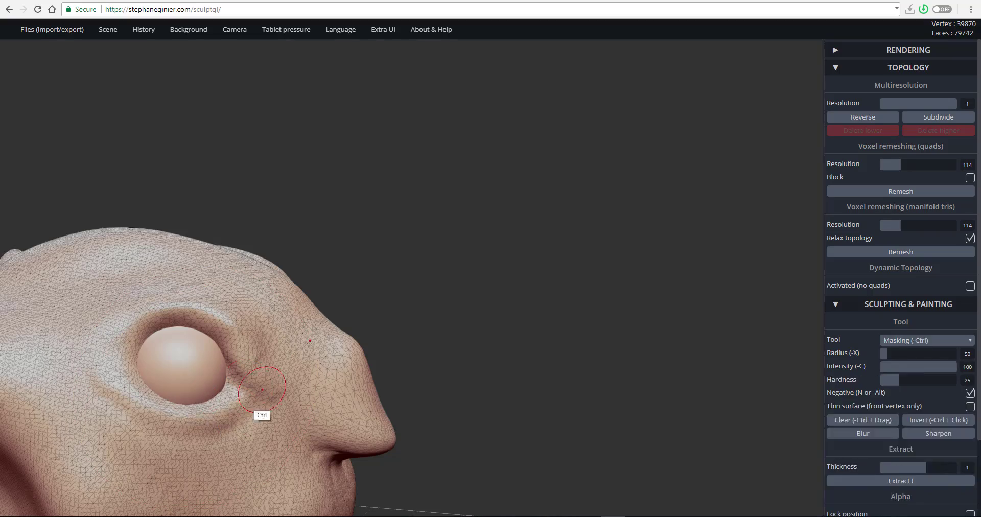
# Smooth the fold running from below the eye toward the nose
pyautogui.keyDown('alt'); pyautogui.moveTo(318, 451); pyautogui.dragTo(457, 332, button='right'); pyautogui.keyUp('alt')
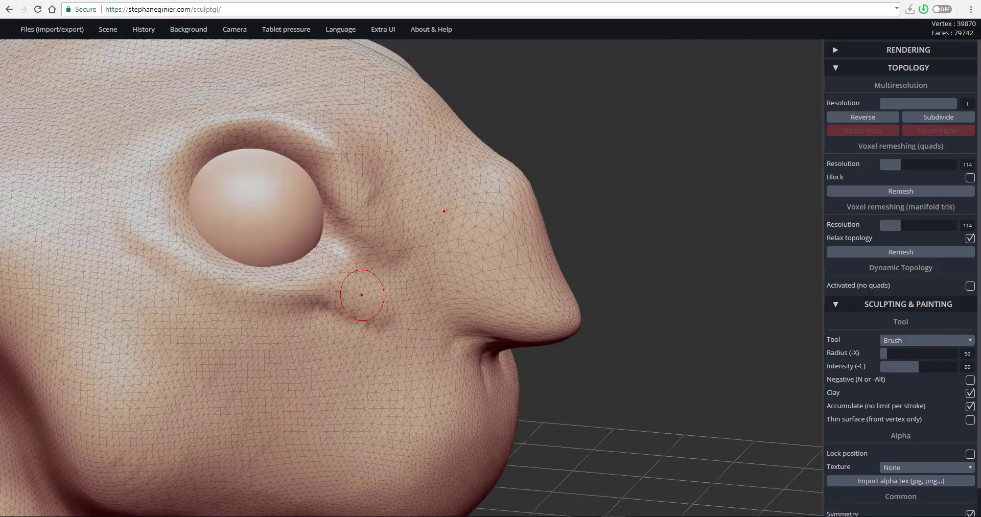
pyautogui.moveTo(362, 295); pyautogui.dragTo(291, 335, button='right')
pyautogui.keyDown('shift'); pyautogui.moveTo(404, 334); pyautogui.dragTo(399, 315); pyautogui.keyUp('shift')
pyautogui.moveTo(538, 177); pyautogui.dragTo(403, 204, button='right')
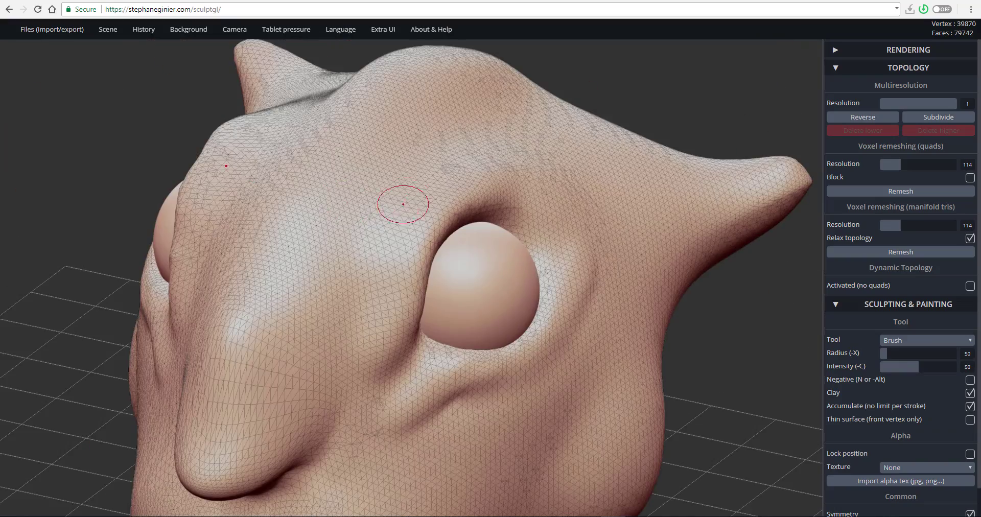
# Carve and smooth the area between the inner eye corner and the bridge of the nose
pyautogui.keyDown('alt'); pyautogui.moveTo(403, 202); pyautogui.dragTo(370, 291); pyautogui.keyUp('alt')
pyautogui.moveTo(370, 291); pyautogui.dragTo(391, 276, button='right')
pyautogui.keyDown('shift'); pyautogui.moveTo(409, 136); pyautogui.dragTo(365, 312); pyautogui.keyUp('shift')
pyautogui.moveTo(365, 311); pyautogui.dragTo(384, 223, button='right')
pyautogui.keyDown('shift'); pyautogui.moveTo(383, 224); pyautogui.dragTo(390, 284); pyautogui.keyUp('shift')
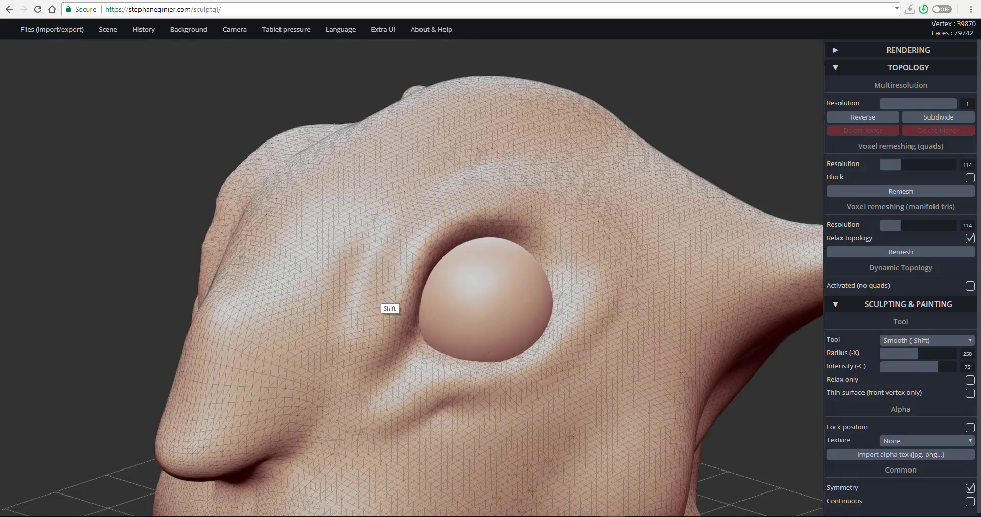
pyautogui.moveTo(390, 284); pyautogui.dragTo(434, 302, button='right')
pyautogui.moveTo(434, 302)
pyautogui.mouseDown(button='right')
pyautogui.moveTo(567, 312)
pyautogui.moveTo(216, 233)
pyautogui.moveTo(270, 268)
pyautogui.mouseUp(button='right')
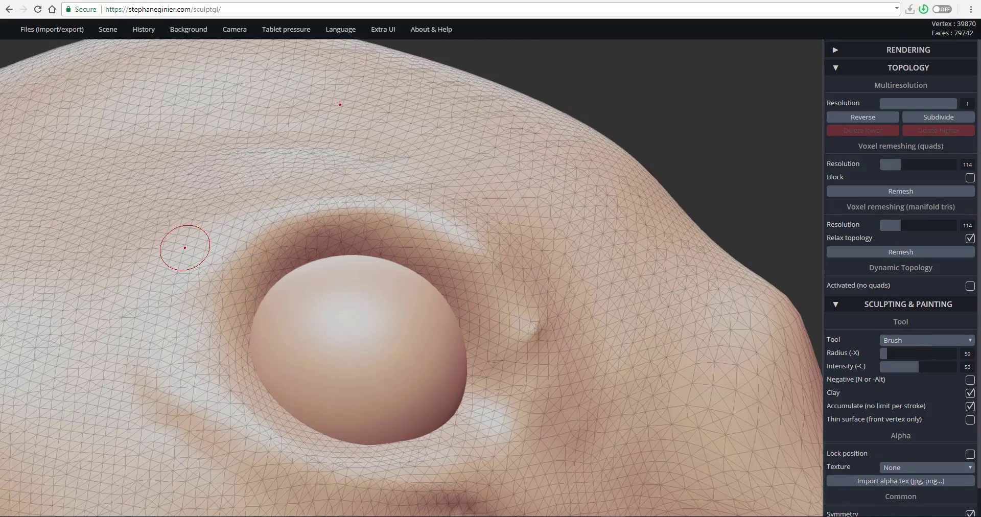
# Isolate the head mesh to hide the eyeballs and build up the eyelids around the socket with the Brush
pyautogui.moveTo(108, 29)
pyautogui.click(160, 138)
pyautogui.moveTo(206, 304); pyautogui.dragTo(249, 264)
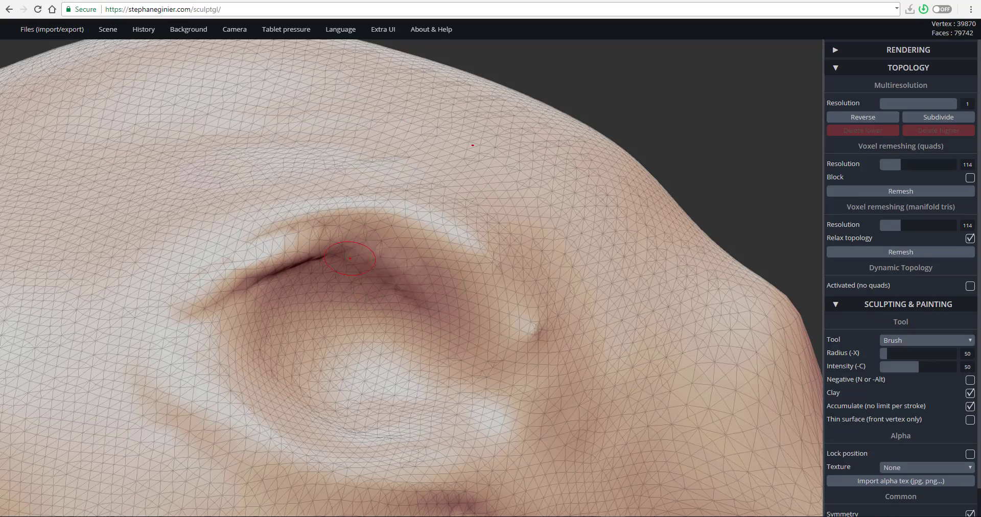
pyautogui.moveTo(349, 259); pyautogui.dragTo(503, 369)
pyautogui.moveTo(371, 250); pyautogui.dragTo(206, 368, button='right')
pyautogui.moveTo(219, 276)
pyautogui.mouseDown()
pyautogui.moveTo(209, 385)
pyautogui.moveTo(265, 404)
pyautogui.mouseUp()
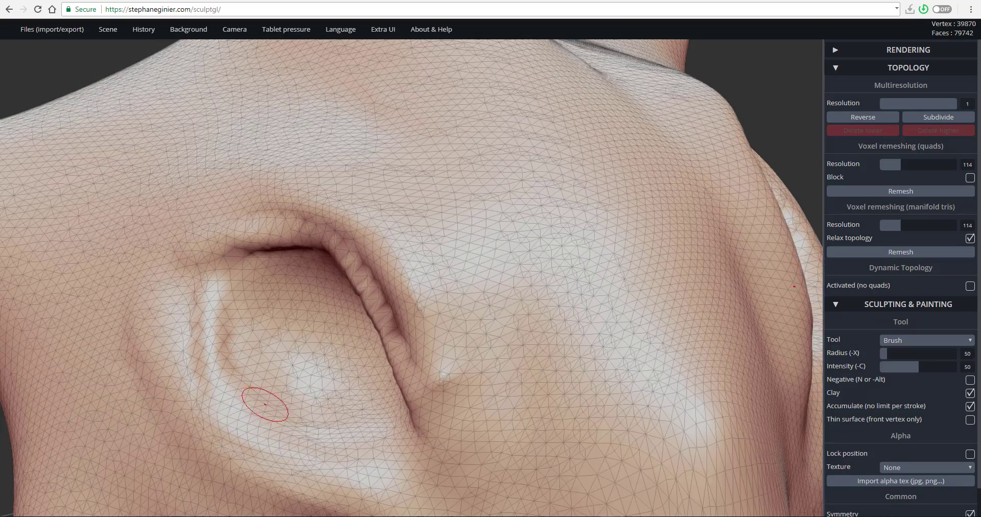
pyautogui.moveTo(265, 404); pyautogui.dragTo(536, 445, button='right')
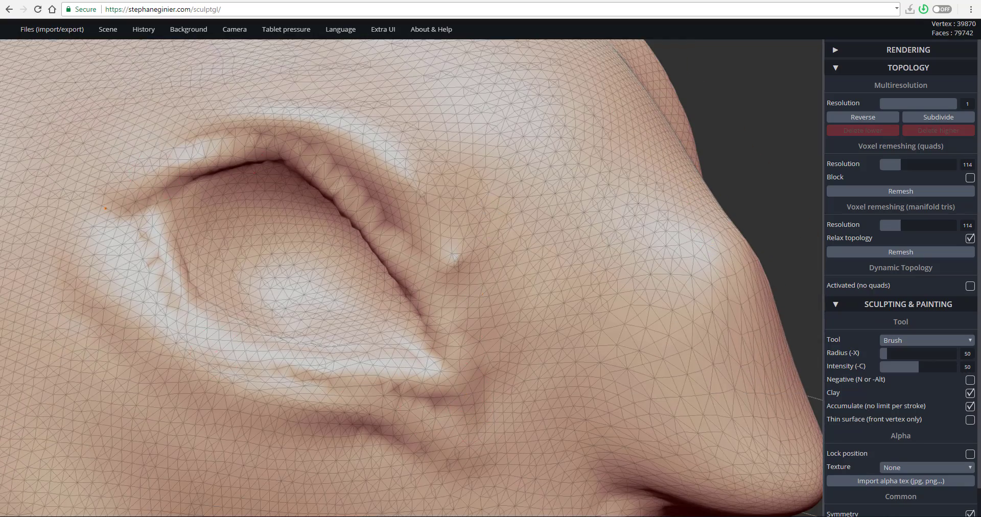
# Thicken the lower and upper eyelids, toggling the eyeballs' visibility to check the fit
pyautogui.moveTo(105, 208); pyautogui.dragTo(286, 335)
pyautogui.press('i')
pyautogui.press('i')
pyautogui.moveTo(195, 198)
pyautogui.mouseDown()
pyautogui.moveTo(178, 219)
pyautogui.moveTo(268, 363)
pyautogui.moveTo(475, 401)
pyautogui.mouseUp()
pyautogui.press('i')
pyautogui.moveTo(449, 333)
pyautogui.mouseDown(button='right')
pyautogui.moveTo(454, 202)
pyautogui.moveTo(409, 219)
pyautogui.mouseUp(button='right')
pyautogui.press('i')
pyautogui.moveTo(313, 180); pyautogui.dragTo(391, 256)
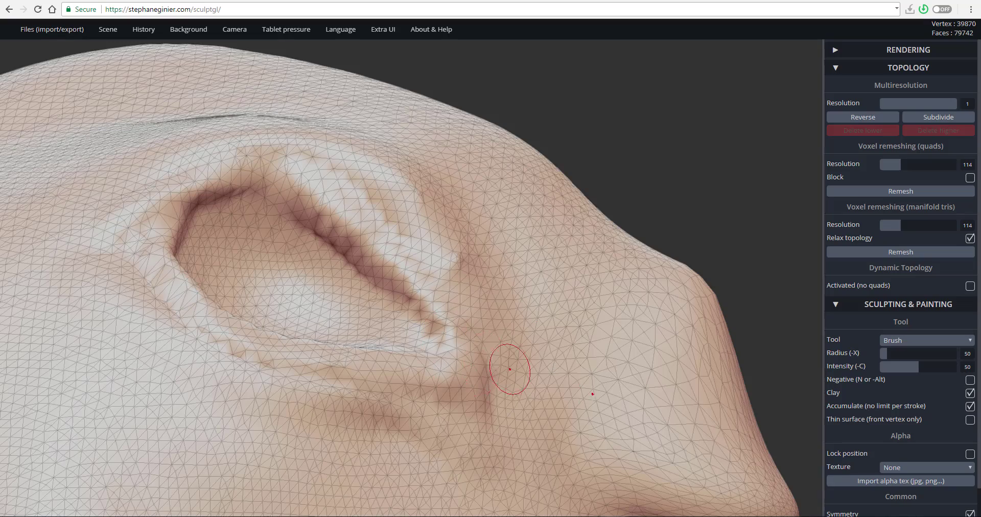
# Rework and smooth the inner eye corner, undo the stray stroke there, and soften the eyelids
pyautogui.moveTo(510, 370); pyautogui.dragTo(519, 427)
pyautogui.keyDown('shift'); pyautogui.moveTo(539, 312); pyautogui.dragTo(518, 368); pyautogui.keyUp('shift')
pyautogui.moveTo(465, 388)
pyautogui.mouseDown()
pyautogui.moveTo(436, 305)
pyautogui.moveTo(452, 408)
pyautogui.mouseUp()
pyautogui.hotkey('ctrl', 'z')
pyautogui.moveTo(388, 373)
pyautogui.mouseDown(button='right')
pyautogui.moveTo(296, 295)
pyautogui.moveTo(313, 202)
pyautogui.moveTo(300, 307)
pyautogui.mouseUp(button='right')
pyautogui.moveTo(274, 266); pyautogui.dragTo(361, 328)
pyautogui.keyDown('shift'); pyautogui.moveTo(270, 248); pyautogui.dragTo(372, 324); pyautogui.keyUp('shift')
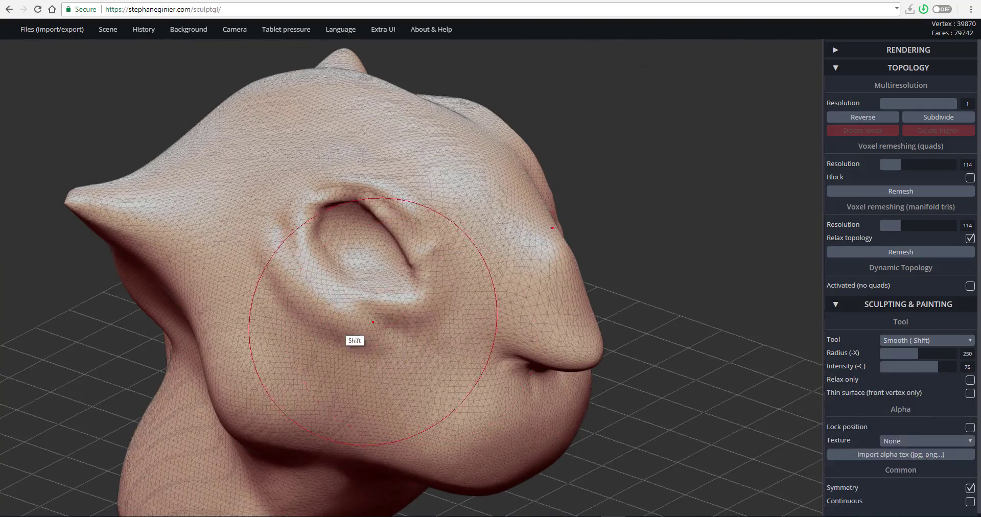
# Add Brush strokes to the upper eyelid and the fold beneath the eye, with the wireframe hidden
pyautogui.moveTo(373, 324); pyautogui.dragTo(369, 286, button='right')
pyautogui.moveTo(373, 228); pyautogui.dragTo(408, 257)
pyautogui.moveTo(396, 320)
pyautogui.mouseDown()
pyautogui.moveTo(378, 341)
pyautogui.moveTo(393, 335)
pyautogui.mouseUp()
pyautogui.moveTo(392, 327)
pyautogui.mouseDown(button='right')
pyautogui.moveTo(377, 285)
pyautogui.moveTo(320, 313)
pyautogui.mouseUp(button='right')
pyautogui.press('w')
pyautogui.moveTo(272, 285); pyautogui.dragTo(361, 333)
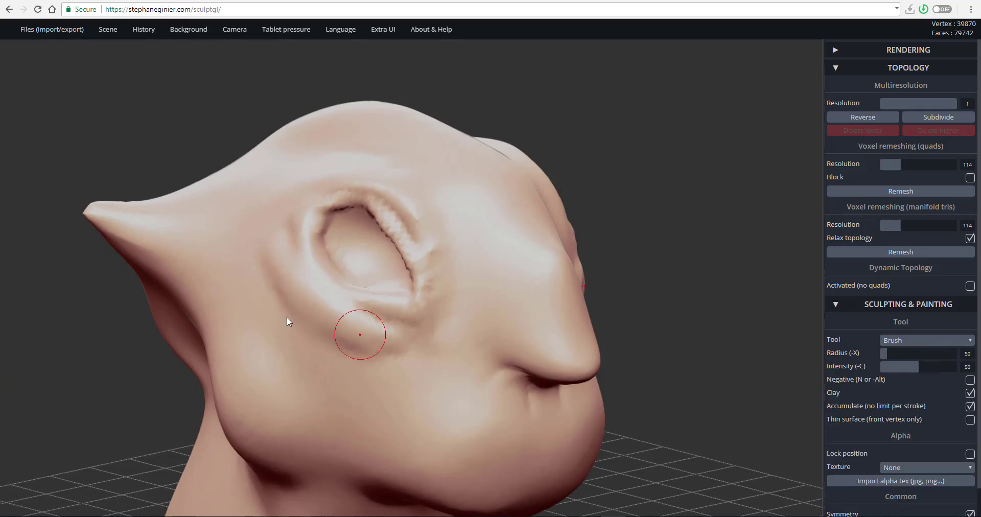
# Turn on dynamic topology and brush a denser upper eyelid edge on the isolated head
pyautogui.press('i')
pyautogui.press('w')
pyautogui.moveTo(440, 300); pyautogui.dragTo(429, 214, button='right')
pyautogui.keyDown('ctrl'); pyautogui.moveTo(430, 214); pyautogui.dragTo(474, 197, button='right'); pyautogui.keyUp('ctrl')
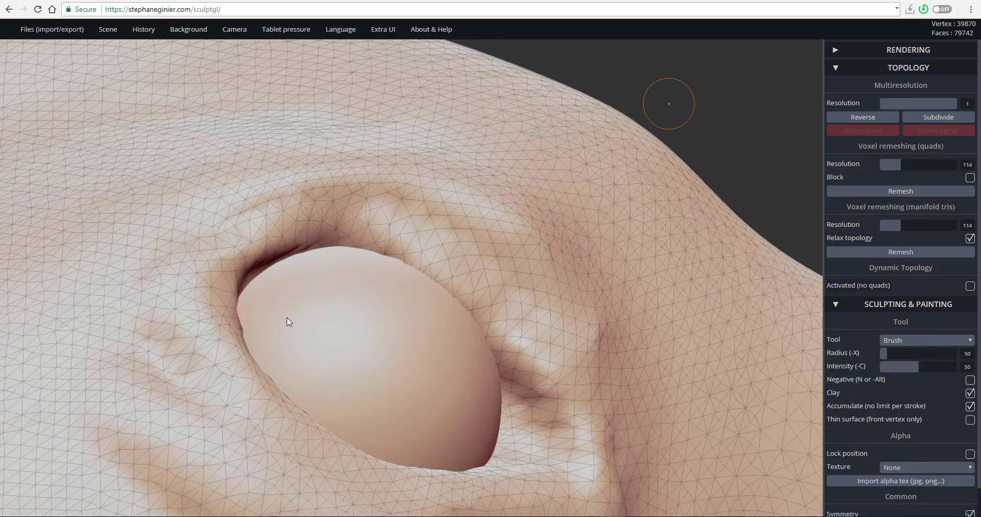
pyautogui.click(969, 286)
pyautogui.moveTo(291, 239)
pyautogui.mouseDown(button='right')
pyautogui.moveTo(337, 276)
pyautogui.moveTo(310, 248)
pyautogui.mouseUp(button='right')
pyautogui.press('i')
pyautogui.moveTo(284, 287)
pyautogui.mouseDown()
pyautogui.moveTo(327, 261)
pyautogui.moveTo(374, 269)
pyautogui.moveTo(424, 299)
pyautogui.mouseUp()
# Smooth the upper eyelid down to the inner corner, reducing the Smooth radius to 109
pyautogui.moveTo(388, 255)
pyautogui.keyDown('shift'); pyautogui.mouseDown()
pyautogui.moveTo(363, 244)
pyautogui.moveTo(440, 290)
pyautogui.moveTo(395, 256)
pyautogui.moveTo(507, 401)
pyautogui.mouseUp(); pyautogui.keyUp('shift')
pyautogui.keyDown('shift'); pyautogui.moveTo(483, 312); pyautogui.dragTo(513, 404); pyautogui.keyUp('shift')
pyautogui.moveTo(889, 393)
pyautogui.keyDown('shift'); pyautogui.mouseDown()
pyautogui.moveTo(914, 392)
pyautogui.moveTo(893, 392)
pyautogui.mouseUp(); pyautogui.keyUp('shift')
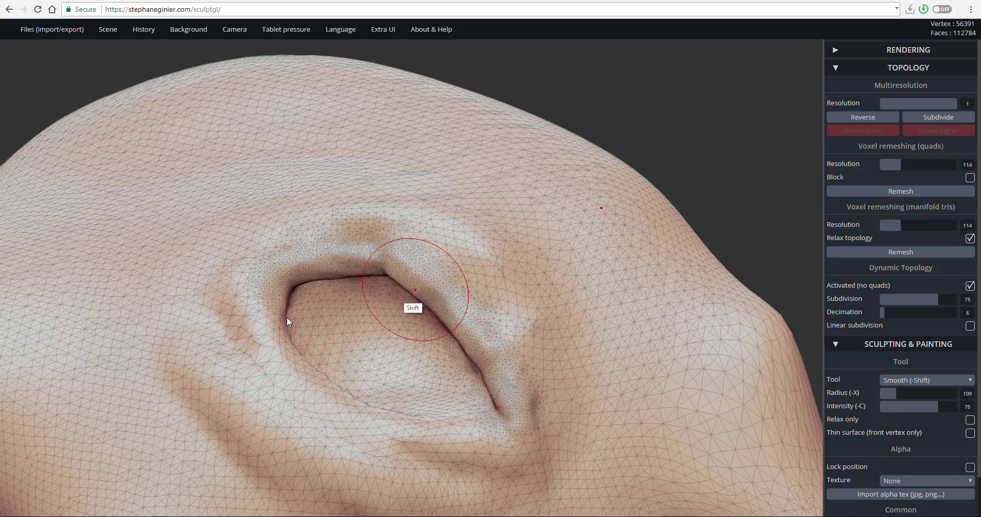
pyautogui.keyDown('shift'); pyautogui.moveTo(426, 280); pyautogui.dragTo(442, 260); pyautogui.keyUp('shift')
# Thicken the upper eyelid down to the inner corner, show the eyeballs, and smooth the lid against them
pyautogui.press('i')
pyautogui.press('i')
pyautogui.moveTo(309, 273)
pyautogui.mouseDown()
pyautogui.moveTo(438, 280)
pyautogui.moveTo(449, 309)
pyautogui.moveTo(278, 296)
pyautogui.moveTo(378, 256)
pyautogui.moveTo(459, 322)
pyautogui.moveTo(482, 406)
pyautogui.moveTo(501, 388)
pyautogui.moveTo(521, 443)
pyautogui.mouseUp()
pyautogui.press('i')
pyautogui.moveTo(471, 401)
pyautogui.keyDown('ctrl'); pyautogui.mouseDown()
pyautogui.moveTo(489, 385)
pyautogui.moveTo(452, 317)
pyautogui.mouseUp(); pyautogui.keyUp('ctrl')
pyautogui.keyDown('shift'); pyautogui.moveTo(460, 332); pyautogui.dragTo(488, 381); pyautogui.keyUp('shift')
pyautogui.moveTo(488, 380); pyautogui.dragTo(332, 317, button='right')
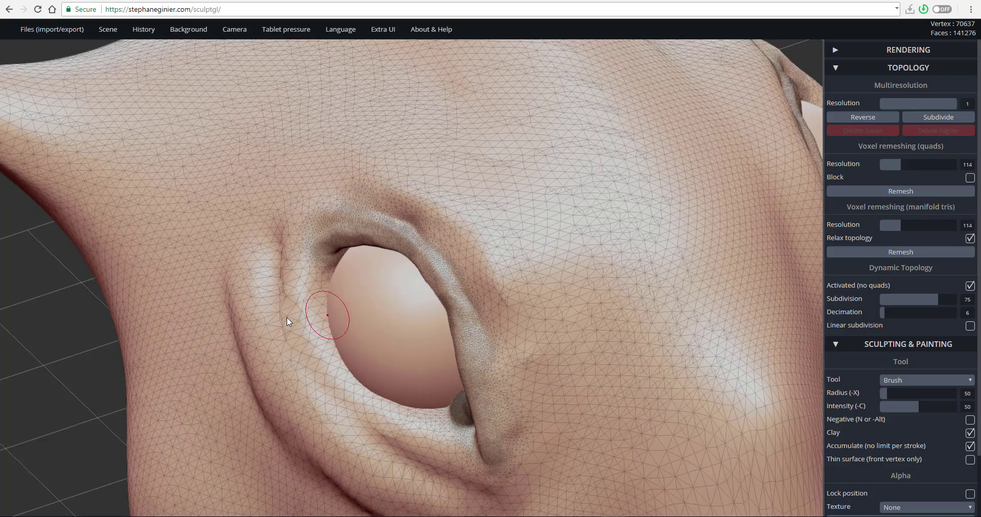
# Build up the lower eyelid from the outer to the inner corner of the eye
pyautogui.moveTo(325, 360); pyautogui.dragTo(314, 290)
pyautogui.moveTo(317, 337); pyautogui.dragTo(444, 449)
pyautogui.moveTo(444, 450); pyautogui.dragTo(616, 352, button='right')
pyautogui.moveTo(511, 342); pyautogui.dragTo(529, 406)
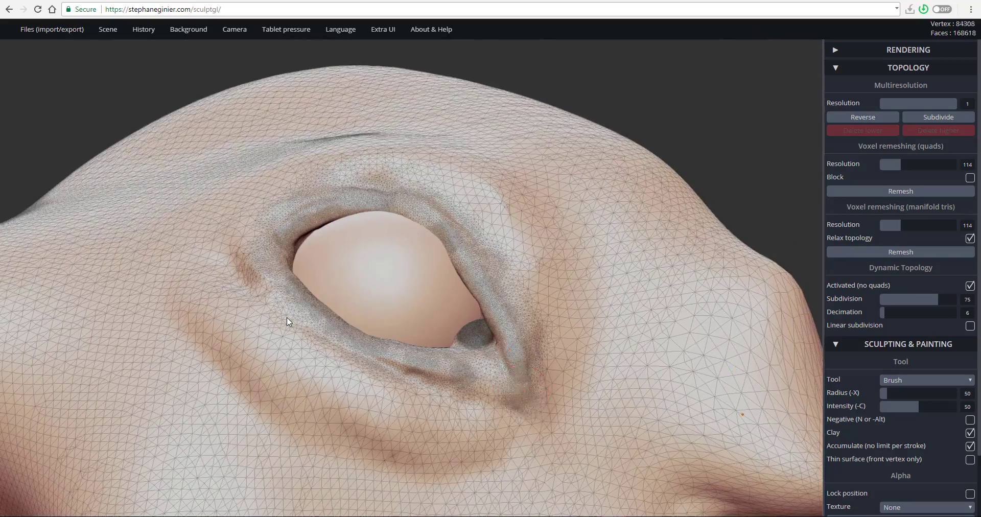
# Thicken the upper eyelid from its outer corner across to the inner corner with further Brush strokes
pyautogui.moveTo(529, 406); pyautogui.dragTo(380, 286, button='right')
pyautogui.moveTo(368, 191); pyautogui.dragTo(329, 242)
pyautogui.moveTo(330, 242); pyautogui.dragTo(388, 183, button='right')
pyautogui.moveTo(334, 192); pyautogui.dragTo(289, 243)
pyautogui.moveTo(289, 243); pyautogui.dragTo(408, 316, button='right')
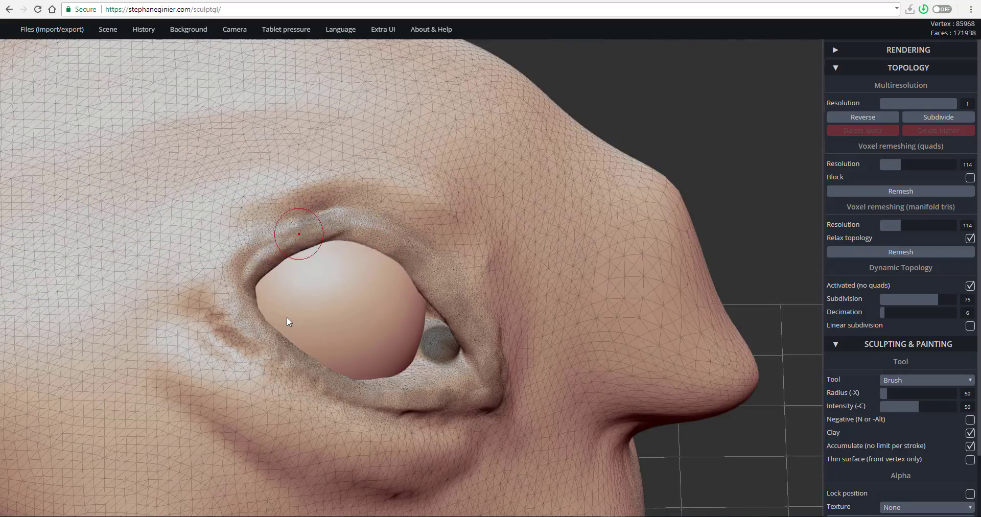
pyautogui.moveTo(301, 229); pyautogui.dragTo(225, 291)
pyautogui.moveTo(300, 231); pyautogui.dragTo(475, 327, button='right')
pyautogui.moveTo(347, 186)
pyautogui.mouseDown()
pyautogui.moveTo(362, 196)
pyautogui.moveTo(442, 363)
pyautogui.mouseUp()
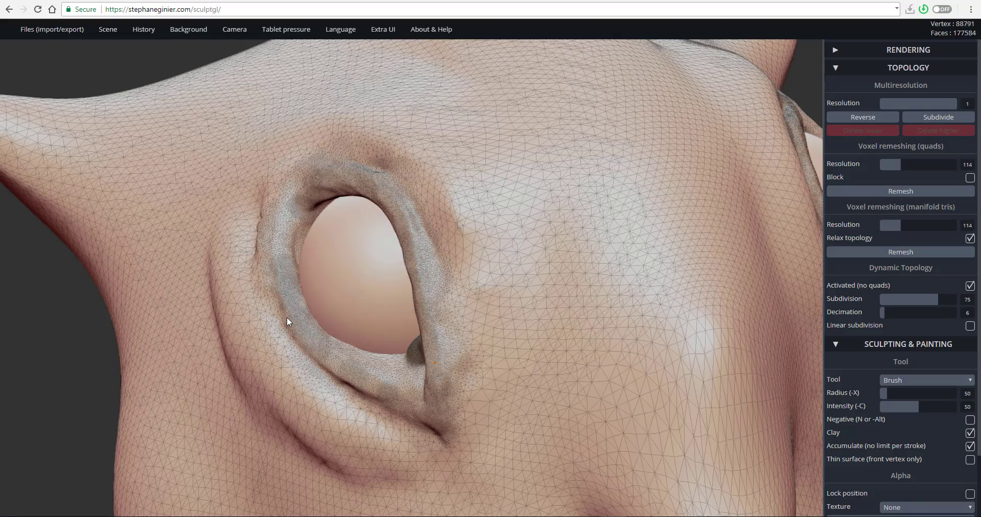
# Thicken the lower eyelid's rim along the edge of the eyeball with another Brush stroke
pyautogui.moveTo(309, 205)
pyautogui.mouseDown()
pyautogui.moveTo(300, 212)
pyautogui.moveTo(337, 353)
pyautogui.mouseUp()
pyautogui.moveTo(338, 353)
pyautogui.keyDown('ctrl'); pyautogui.mouseDown(button='right')
pyautogui.moveTo(260, 207)
pyautogui.moveTo(501, 345)
pyautogui.moveTo(531, 388)
pyautogui.mouseUp(button='right'); pyautogui.keyUp('ctrl')
pyautogui.moveTo(532, 388); pyautogui.dragTo(462, 308, button='right')
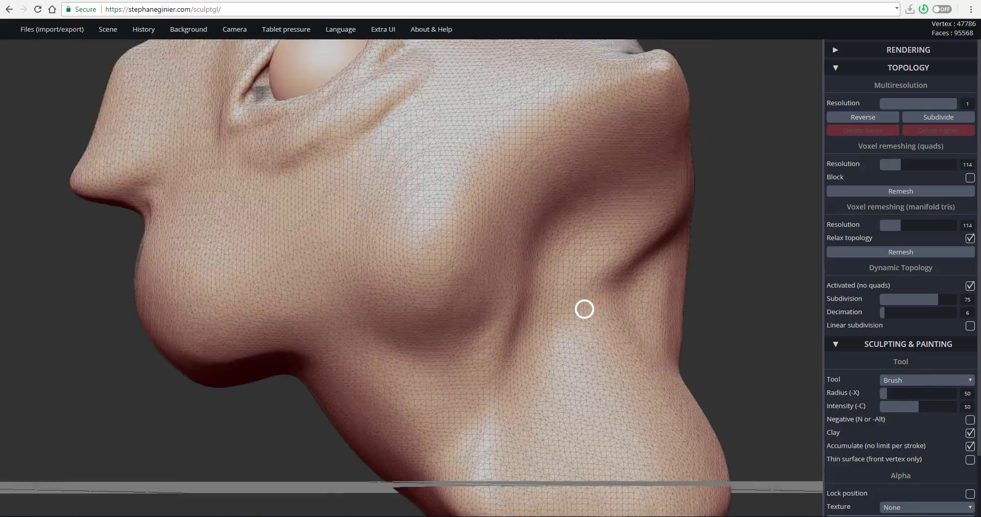
pyautogui.moveTo(584, 309); pyautogui.dragTo(564, 186, button='right')
pyautogui.press('ctrl')
pyautogui.moveTo(557, 202)
pyautogui.keyDown('ctrl'); pyautogui.mouseDown()
pyautogui.moveTo(505, 310)
pyautogui.moveTo(447, 504)
pyautogui.mouseUp(); pyautogui.keyUp('ctrl')
pyautogui.moveTo(322, 442); pyautogui.dragTo(319, 415)
pyautogui.keyDown('ctrl'); pyautogui.moveTo(213, 473); pyautogui.dragTo(216, 476); pyautogui.keyUp('ctrl')
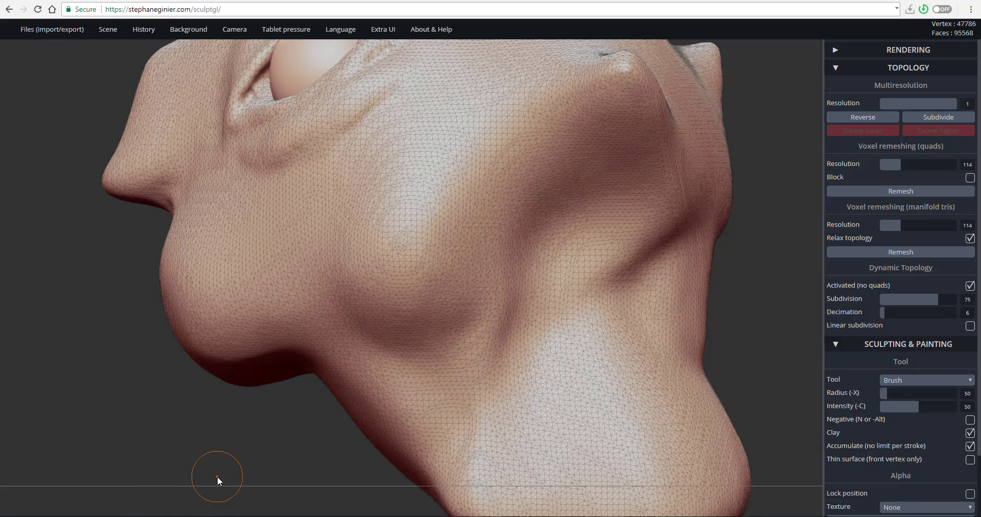
# Mask a short mark behind the jaw and long wavy stripes in front of the eye and across the cheek
pyautogui.keyDown('ctrl'); pyautogui.moveTo(570, 193); pyautogui.dragTo(553, 256); pyautogui.keyUp('ctrl')
pyautogui.moveTo(279, 113)
pyautogui.mouseDown(button='right')
pyautogui.moveTo(681, 360)
pyautogui.moveTo(686, 414)
pyautogui.mouseUp(button='right')
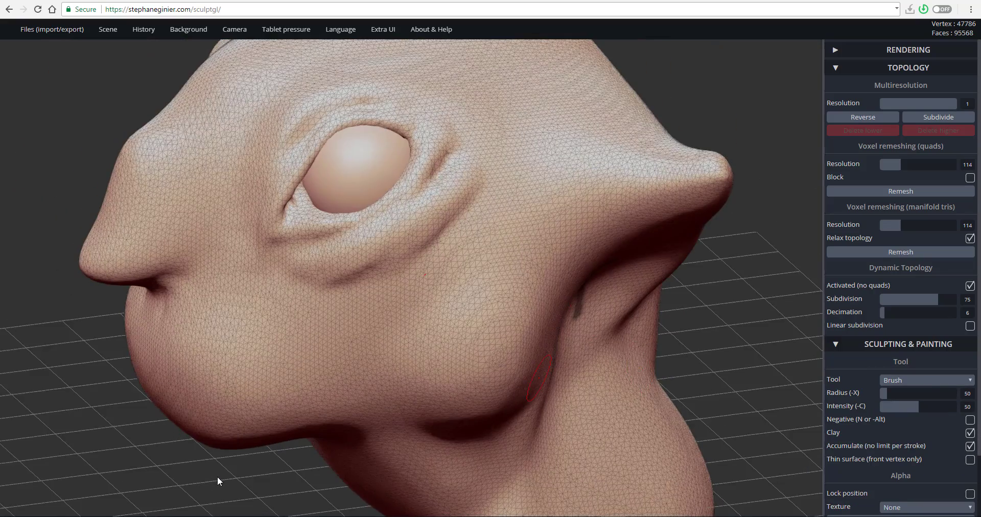
pyautogui.moveTo(208, 212); pyautogui.dragTo(327, 204, button='right')
pyautogui.keyDown('alt'); pyautogui.moveTo(397, 361); pyautogui.dragTo(444, 369, button='right'); pyautogui.keyUp('alt')
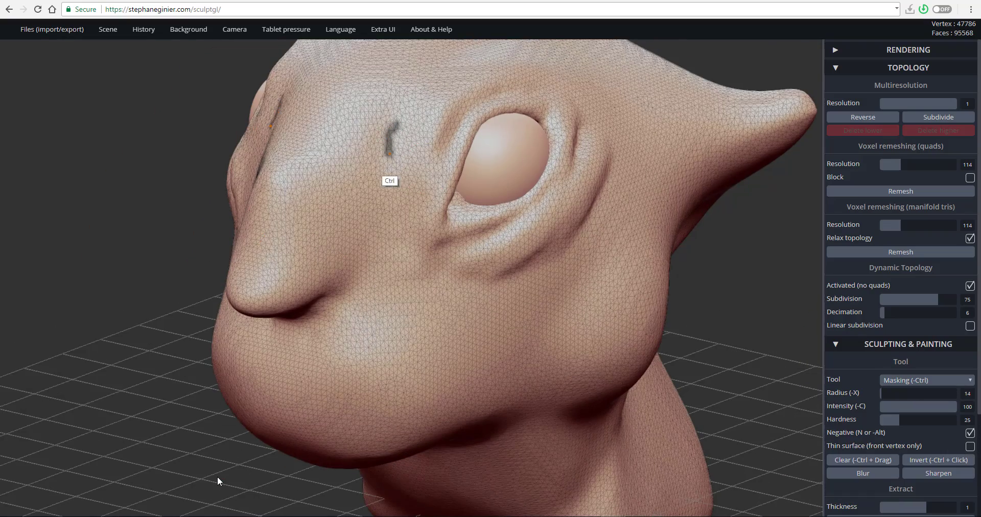
pyautogui.keyDown('ctrl'); pyautogui.moveTo(389, 259); pyautogui.dragTo(407, 362); pyautogui.keyUp('ctrl')
pyautogui.moveTo(731, 235); pyautogui.dragTo(624, 217)
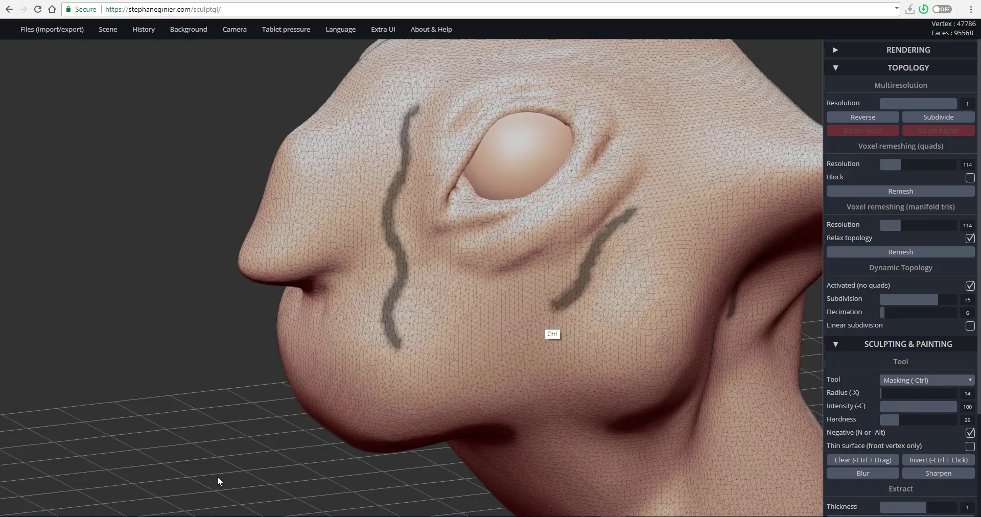
# Mask small round spots on the cheek, behind the eye, on the forehead and down the side of the snout
pyautogui.keyDown('ctrl'); pyautogui.click(448, 302); pyautogui.keyUp('ctrl')
pyautogui.moveTo(621, 317)
pyautogui.mouseDown(button='right')
pyautogui.moveTo(602, 331)
pyautogui.moveTo(562, 312)
pyautogui.mouseUp(button='right')
pyautogui.keyDown('ctrl'); pyautogui.click(657, 166); pyautogui.keyUp('ctrl')
pyautogui.moveTo(459, 168); pyautogui.dragTo(588, 220, button='right')
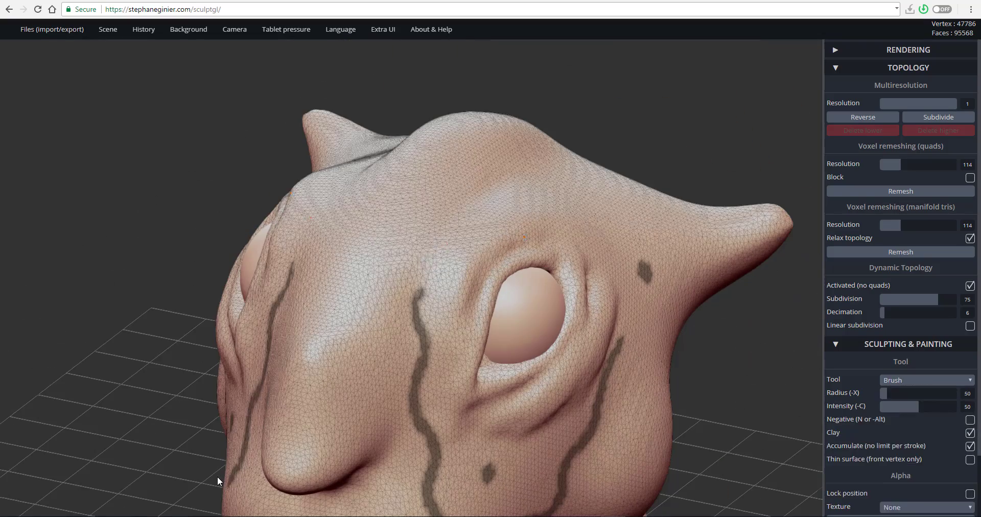
pyautogui.keyDown('ctrl'); pyautogui.click(427, 221); pyautogui.keyUp('ctrl')
pyautogui.keyDown('ctrl'); pyautogui.click(385, 280); pyautogui.keyUp('ctrl')
pyautogui.keyDown('ctrl'); pyautogui.click(372, 357); pyautogui.keyUp('ctrl')
pyautogui.moveTo(378, 358); pyautogui.dragTo(485, 352, button='right')
pyautogui.keyDown('ctrl'); pyautogui.click(397, 305); pyautogui.keyUp('ctrl')
pyautogui.keyDown('alt'); pyautogui.moveTo(444, 403); pyautogui.dragTo(429, 295, button='right'); pyautogui.keyUp('alt')
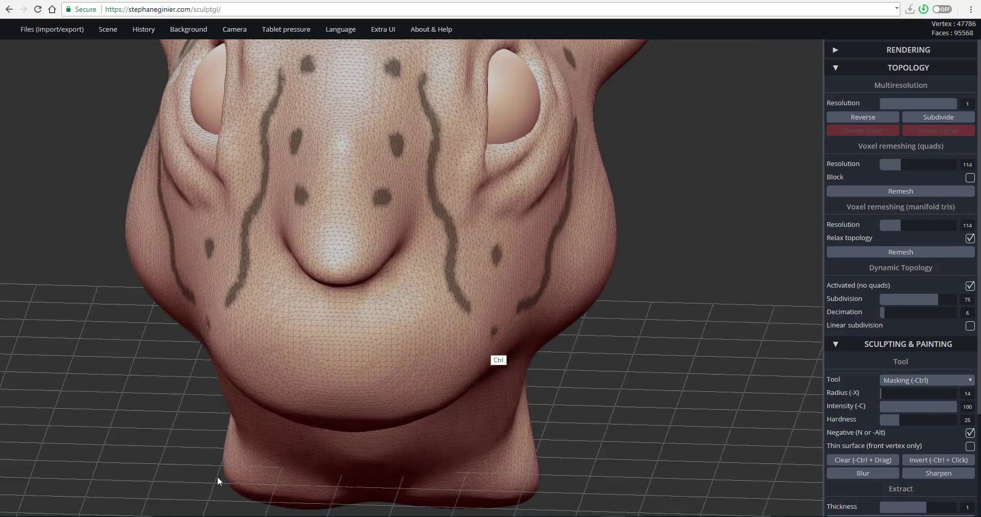
# Mask stripes and spots around the muzzle and jaw, a short centre line on the chin, and a spot on the nose
pyautogui.keyDown('ctrl'); pyautogui.click(494, 331); pyautogui.keyUp('ctrl')
pyautogui.keyDown('ctrl'); pyautogui.moveTo(418, 278); pyautogui.dragTo(437, 380); pyautogui.keyUp('ctrl')
pyautogui.keyDown('ctrl'); pyautogui.click(387, 314); pyautogui.keyUp('ctrl')
pyautogui.keyDown('ctrl'); pyautogui.moveTo(342, 327); pyautogui.dragTo(342, 356); pyautogui.keyUp('ctrl')
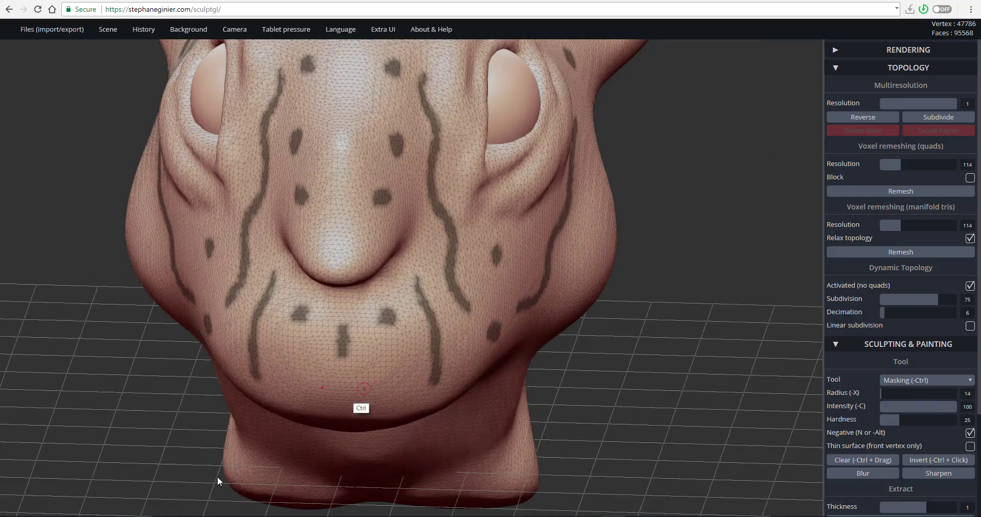
pyautogui.keyDown('ctrl'); pyautogui.click(337, 242); pyautogui.keyUp('ctrl')
# Switch to the Paint tool and set its albedo to the cream colour #e8e2d6
pyautogui.moveTo(434, 225); pyautogui.dragTo(412, 240, button='right')
pyautogui.moveTo(664, 276)
pyautogui.mouseDown(button='right')
pyautogui.moveTo(550, 286)
pyautogui.moveTo(630, 241)
pyautogui.moveTo(603, 304)
pyautogui.moveTo(621, 309)
pyautogui.mouseUp(button='right')
pyautogui.keyDown('alt'); pyautogui.moveTo(575, 316); pyautogui.dragTo(541, 324, button='right'); pyautogui.keyUp('alt')
pyautogui.keyDown('ctrl'); pyautogui.moveTo(636, 299); pyautogui.dragTo(644, 347, button='right'); pyautogui.keyUp('ctrl')
pyautogui.click(926, 380)
pyautogui.click(892, 469)
pyautogui.scroll(-3, 900, 476)
pyautogui.moveTo(914, 330)
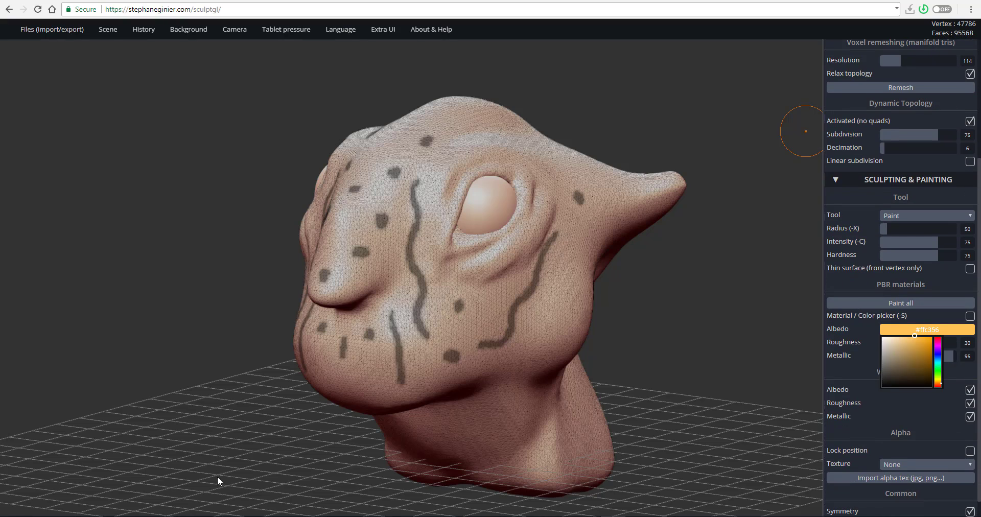
pyautogui.scroll(-1, 869, 358)
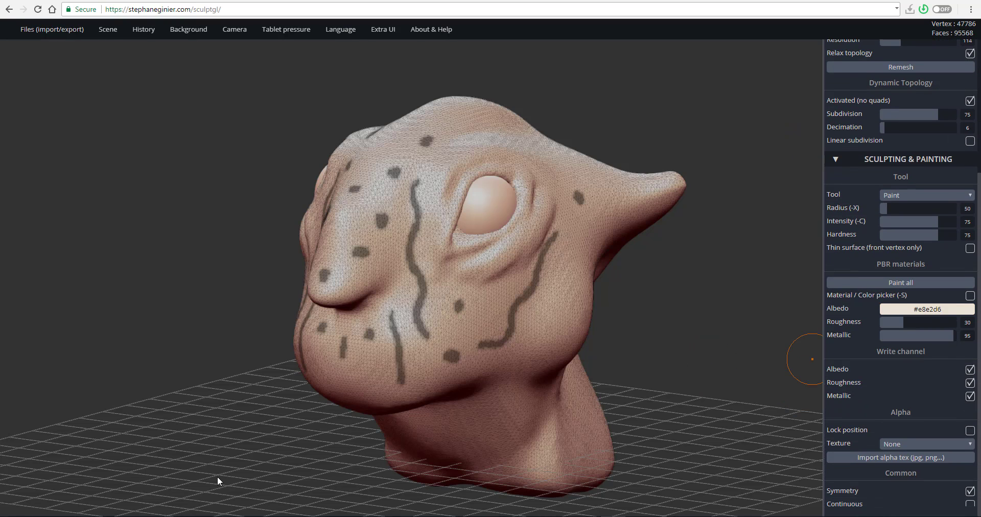
# Paint the cheek below the eye over the masked stripes and spots, with the wireframe hidden
pyautogui.moveTo(493, 240); pyautogui.dragTo(501, 276)
pyautogui.press('w')
pyautogui.moveTo(504, 310); pyautogui.dragTo(534, 227)
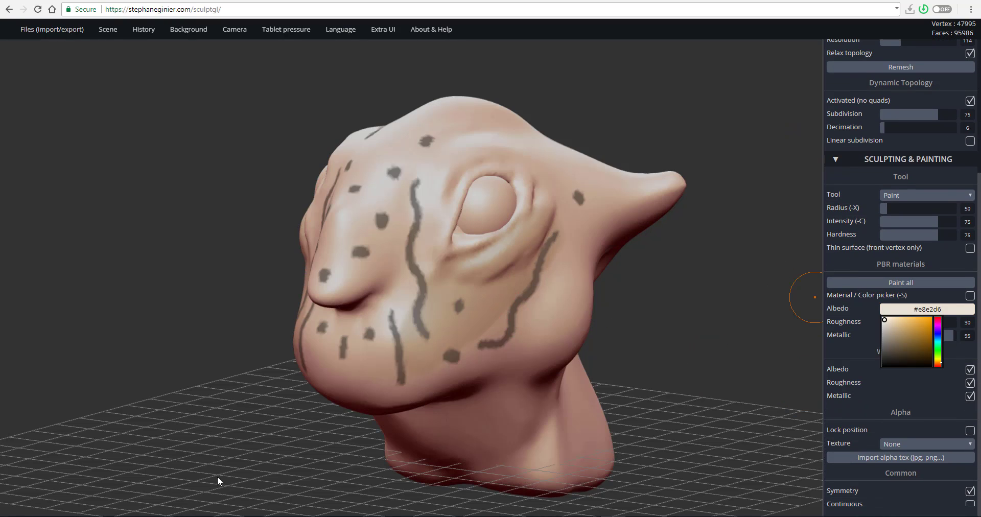
# Switch the shader to PBR to preview the painted material on the head
pyautogui.scroll(7, 889, 296)
pyautogui.click(900, 82)
pyautogui.press('Up')
pyautogui.press('Up')
pyautogui.press('Up')
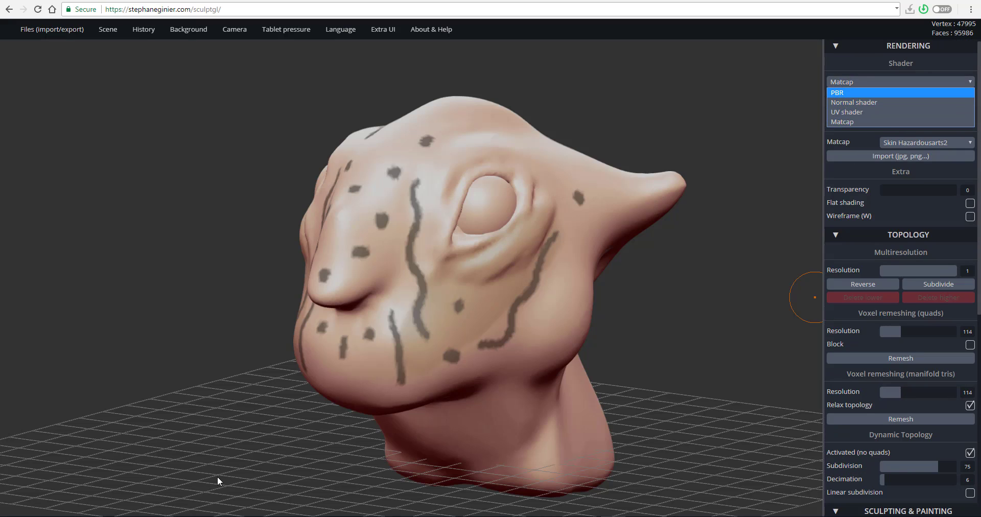
pyautogui.press('Return')
# Return the shader to Matcap, try the Pearl material, and settle on White
pyautogui.click(900, 82)
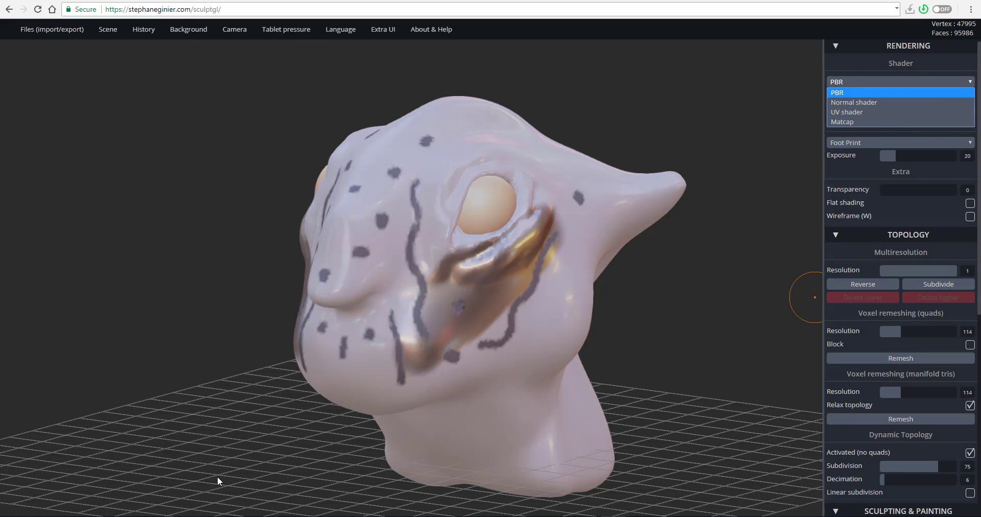
pyautogui.click(868, 121)
pyautogui.click(926, 143)
pyautogui.click(899, 192)
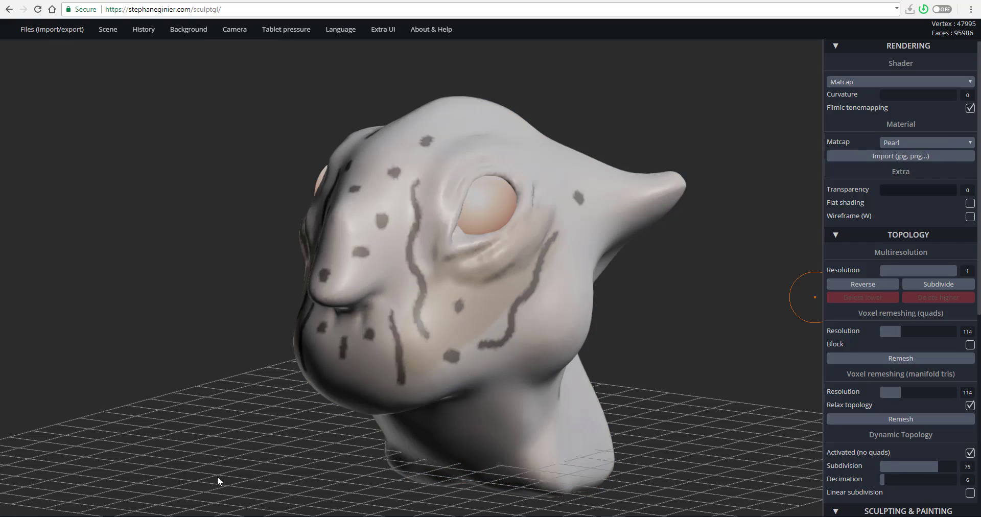
pyautogui.click(926, 143)
pyautogui.click(899, 231)
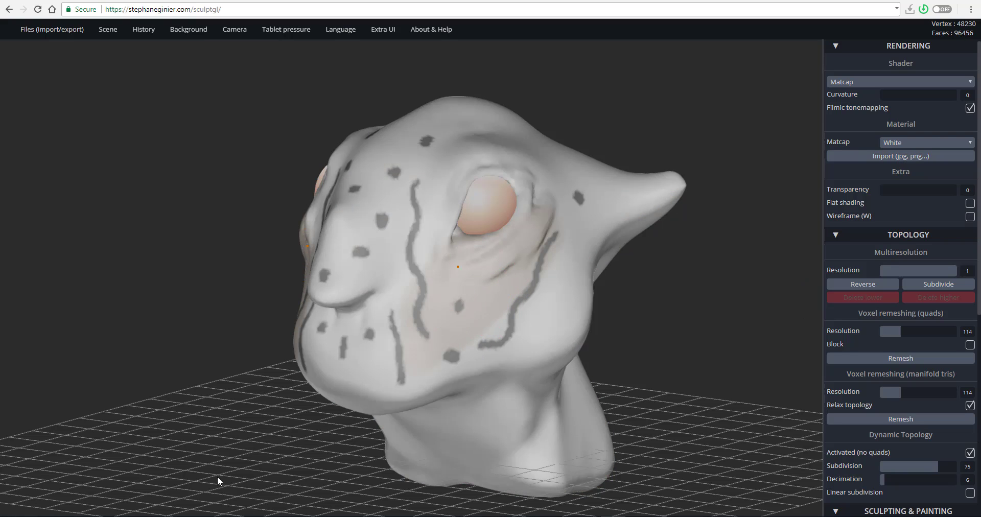
# Paint the front of the face around the masked marks, and set the albedo to #fffefb with roughness and metallic at 0
pyautogui.moveTo(458, 266)
pyautogui.mouseDown()
pyautogui.moveTo(358, 251)
pyautogui.moveTo(378, 362)
pyautogui.mouseUp()
pyautogui.scroll(-7, 900, 363)
pyautogui.click(922, 309)
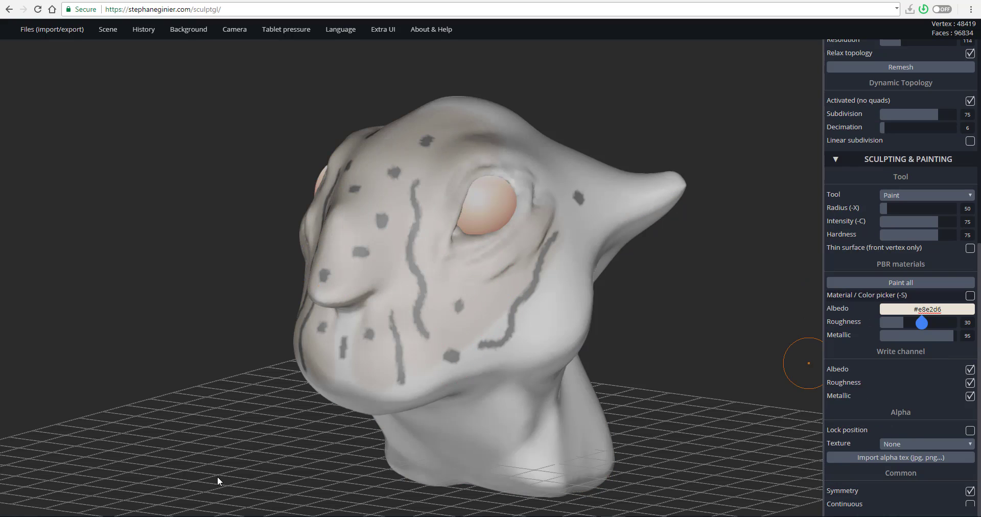
pyautogui.click(882, 317)
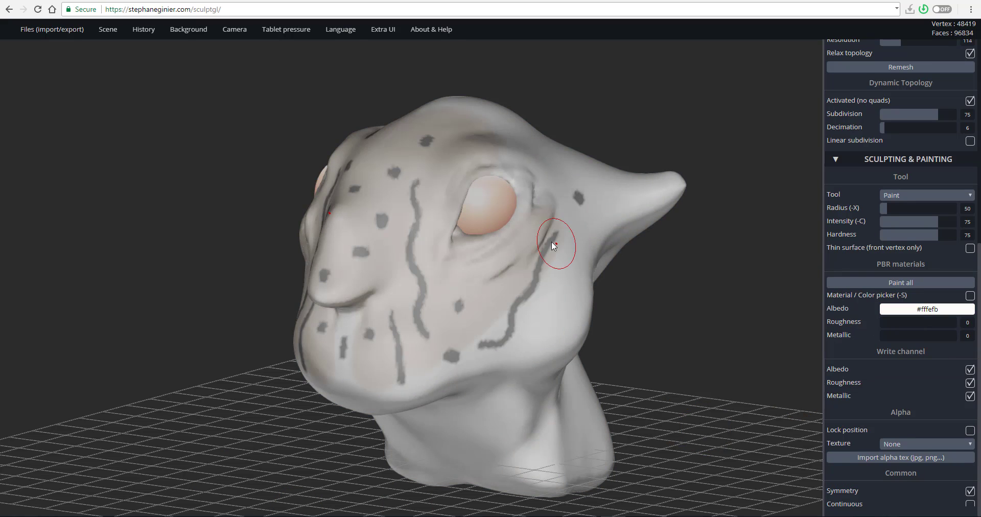